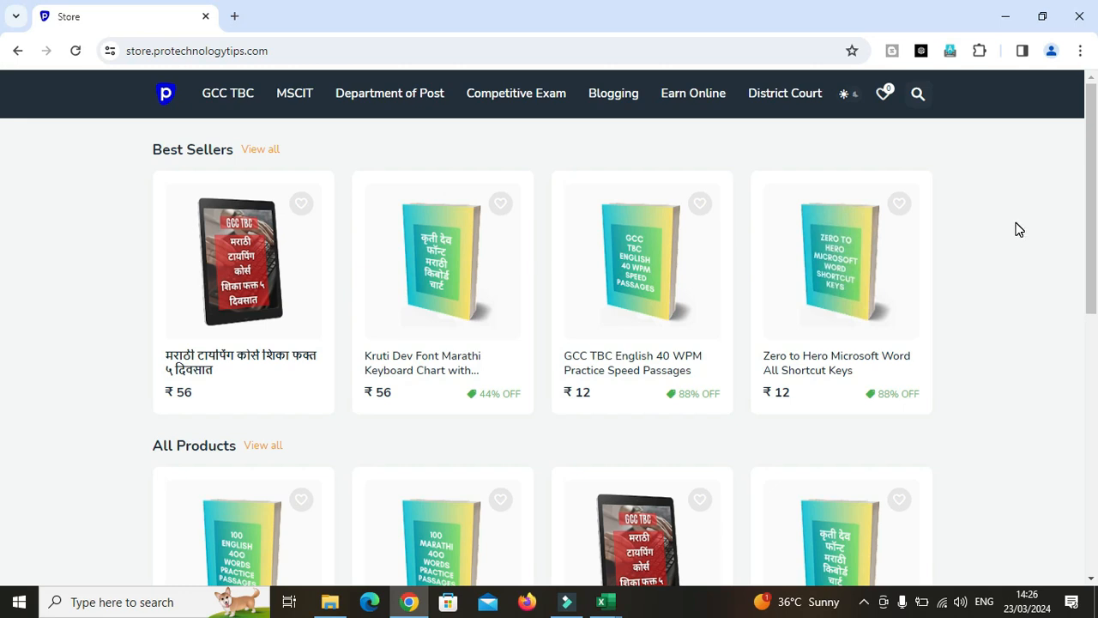
Open the store's GCC TBC category and look through the products it offers
click(235, 94)
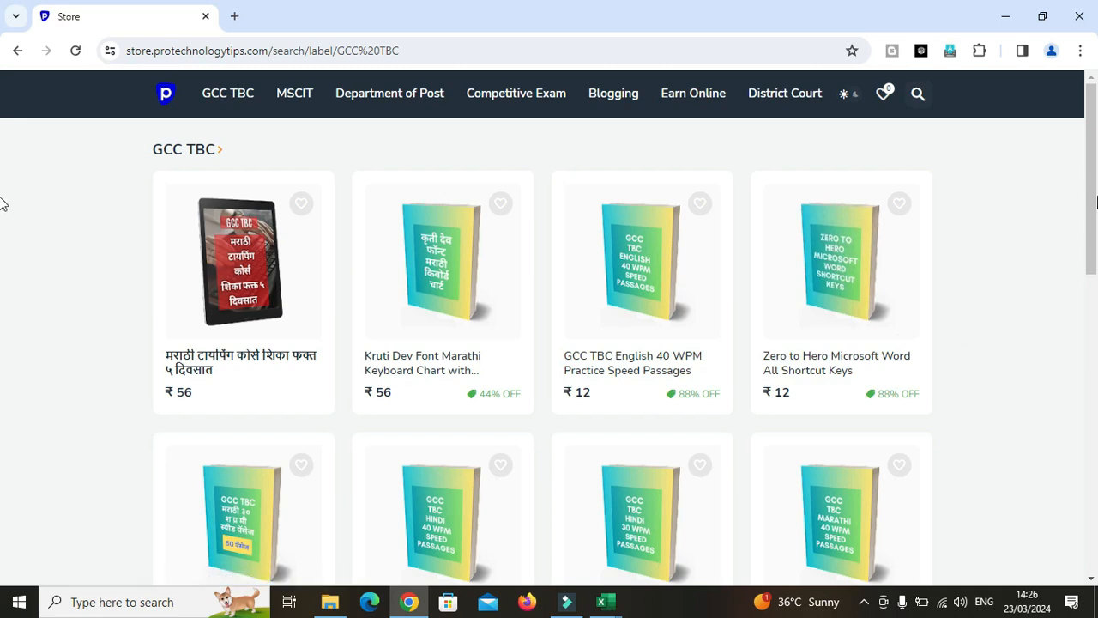
scroll(2, 214, down, 1)
drag(1093, 214, 1093, 365)
scroll(3, 367, down, 1)
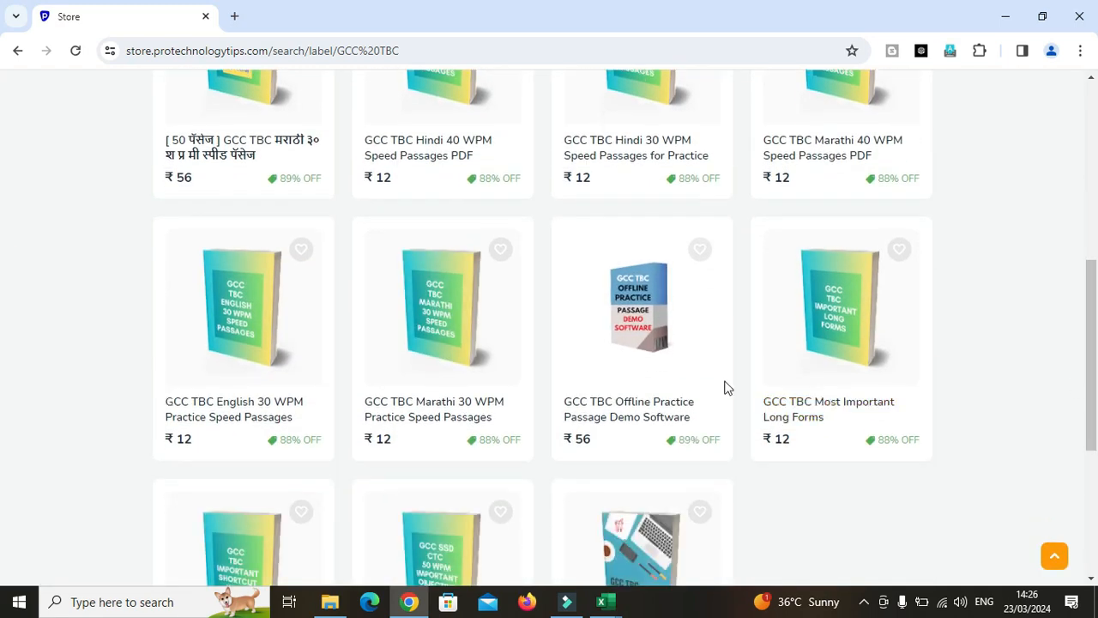
scroll(1, 351, down, 3)
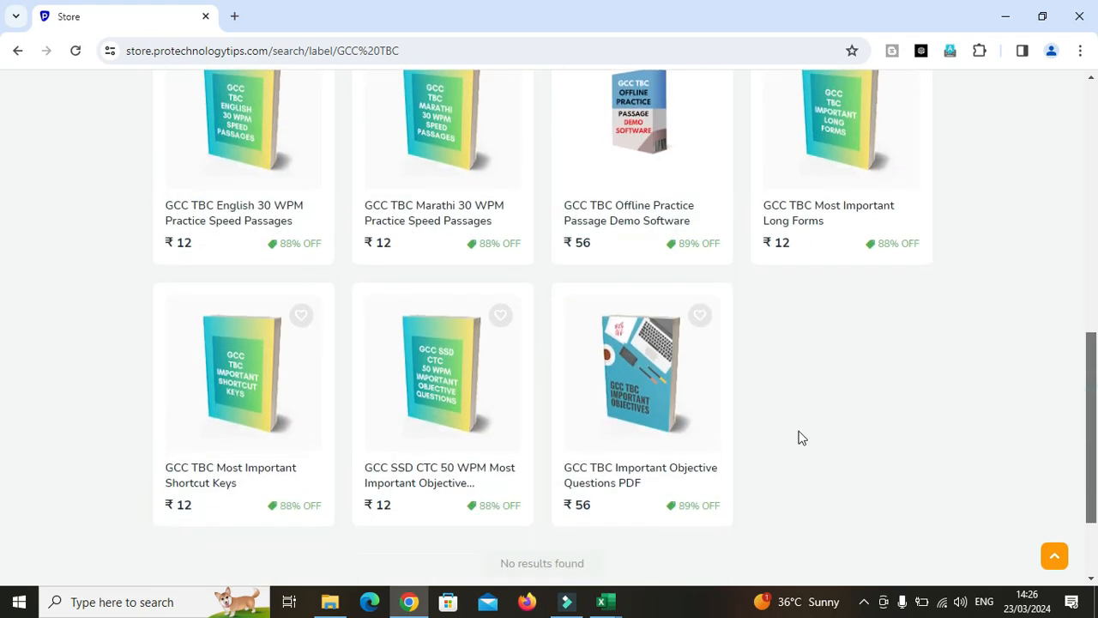
scroll(2, 233, up, 10)
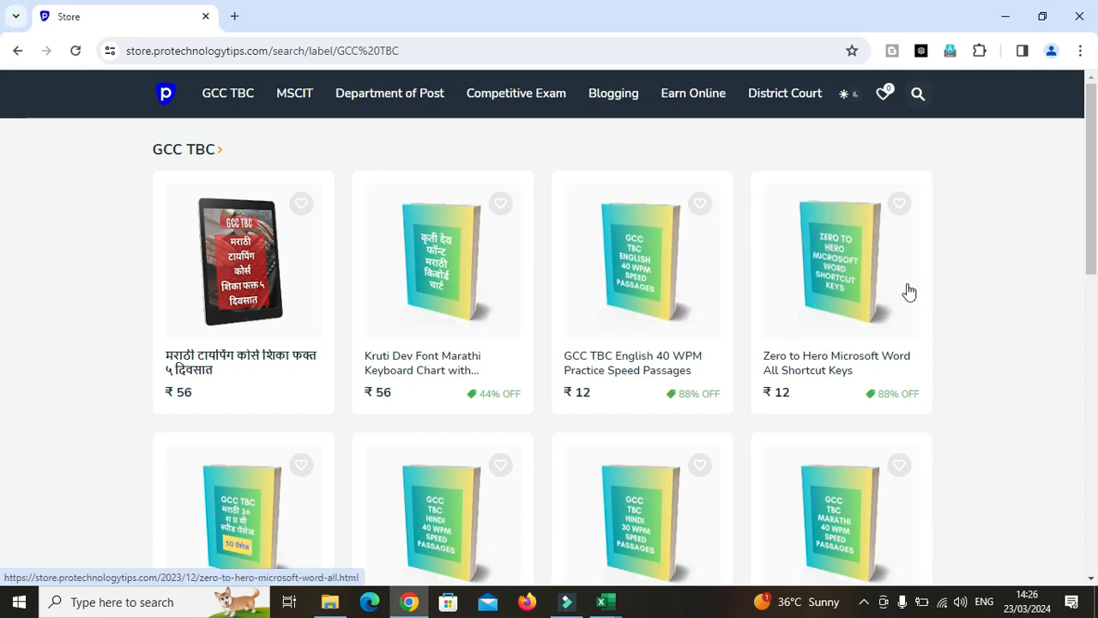
View the GCC TBC English 40 WPM Practice Speed Passages product and continue through its purchase page
click(642, 307)
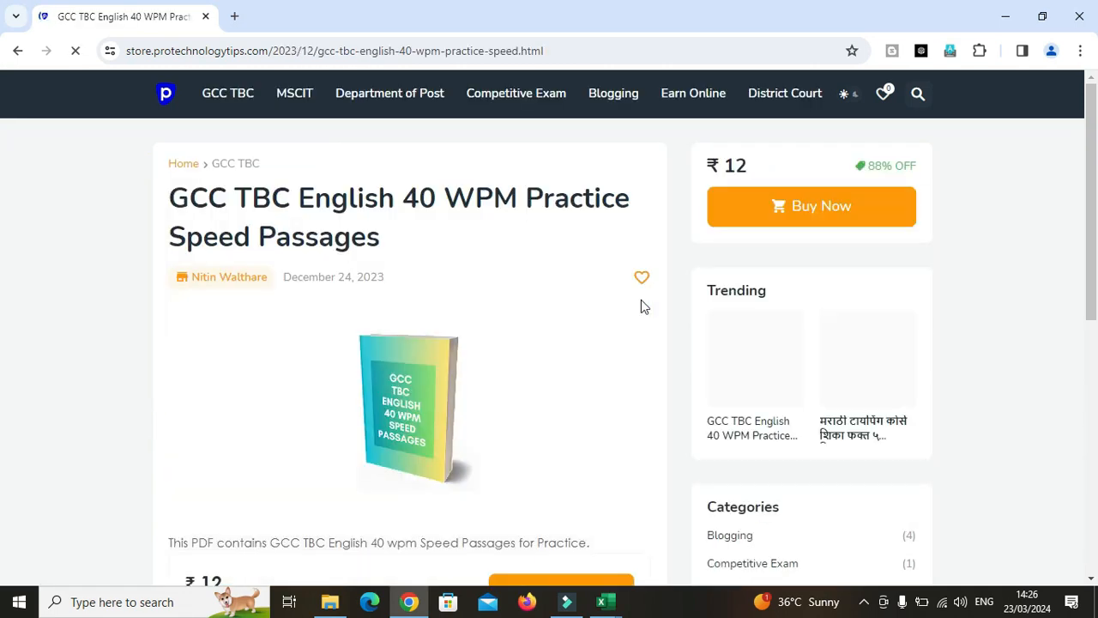
click(836, 214)
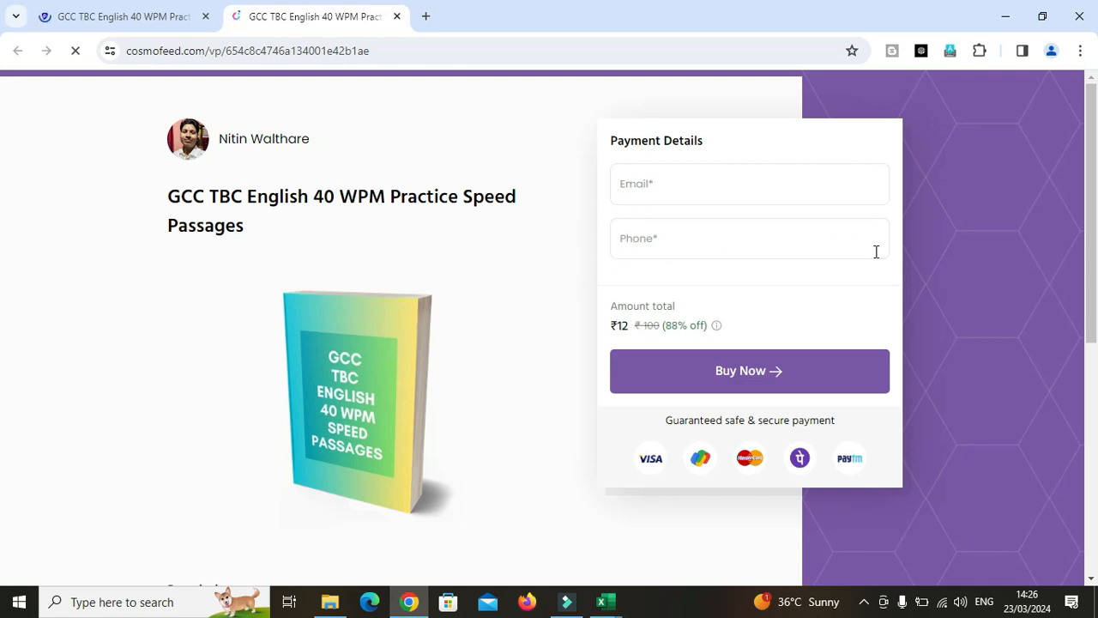
click(778, 380)
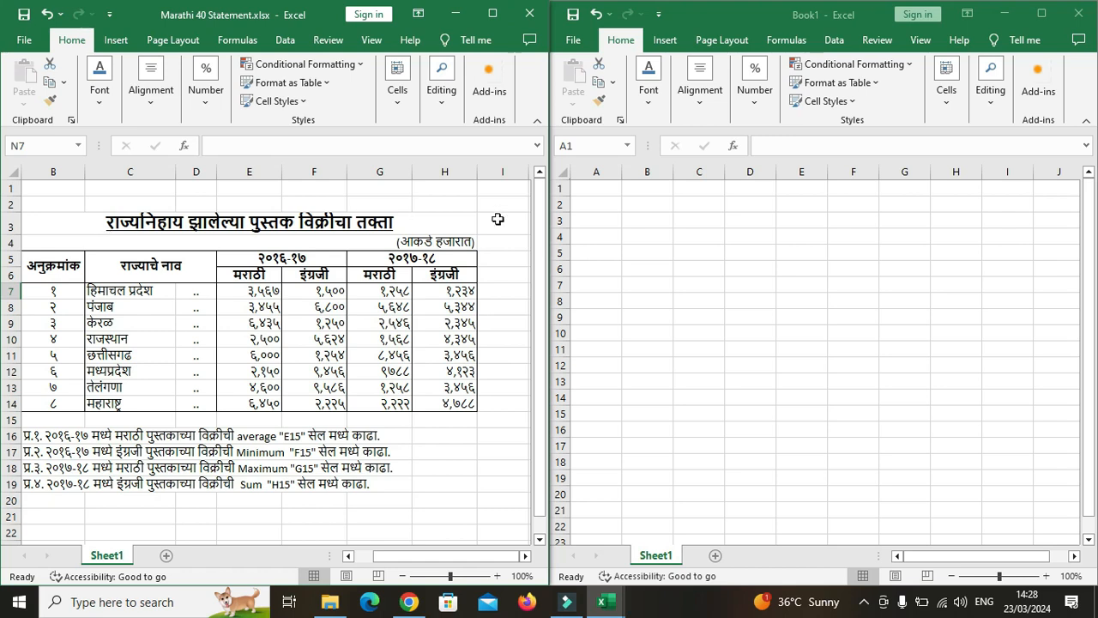
In the blank Excel workbook, enter the title "राज्यनिहाय झालेल्या पुस्तक विक्रीचा तक्ता" in cell B3
click(643, 216)
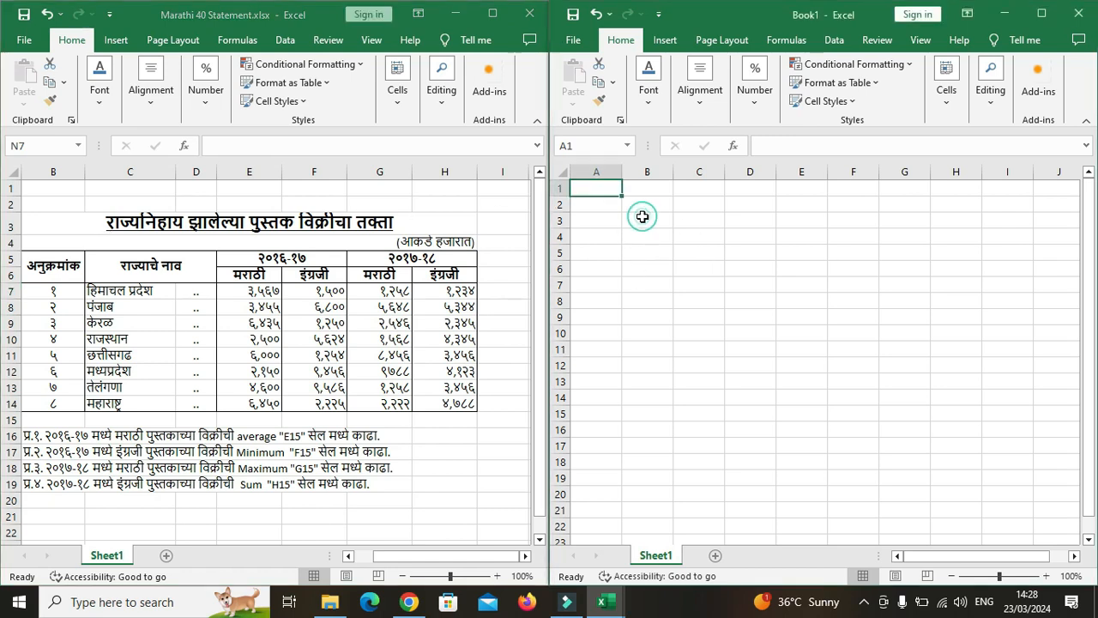
click(642, 217)
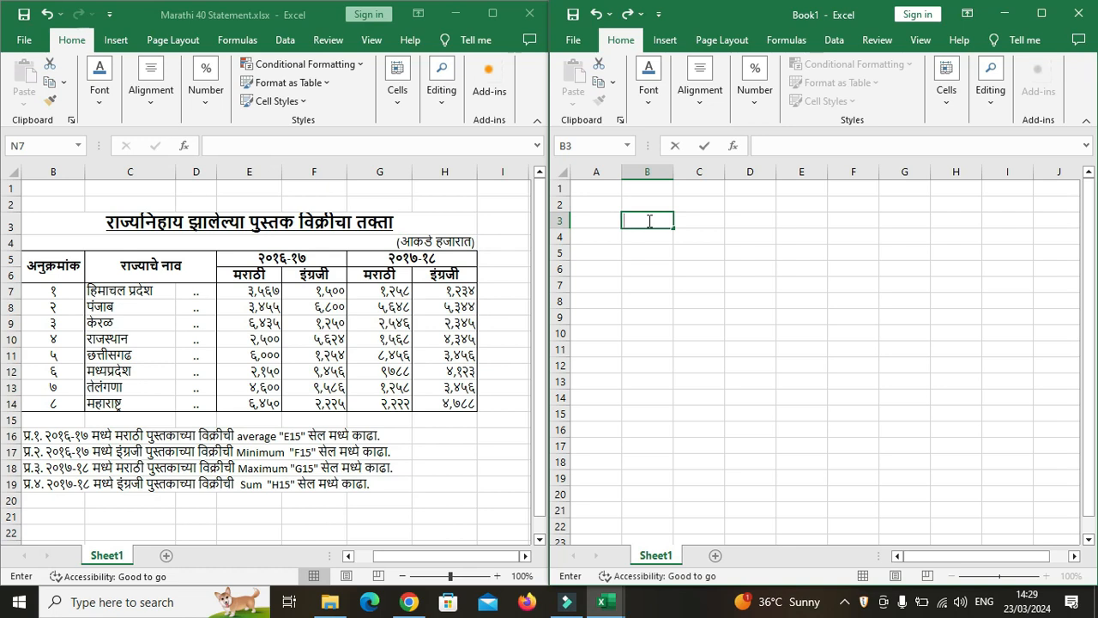
text(राज्यनिहाय झाले)
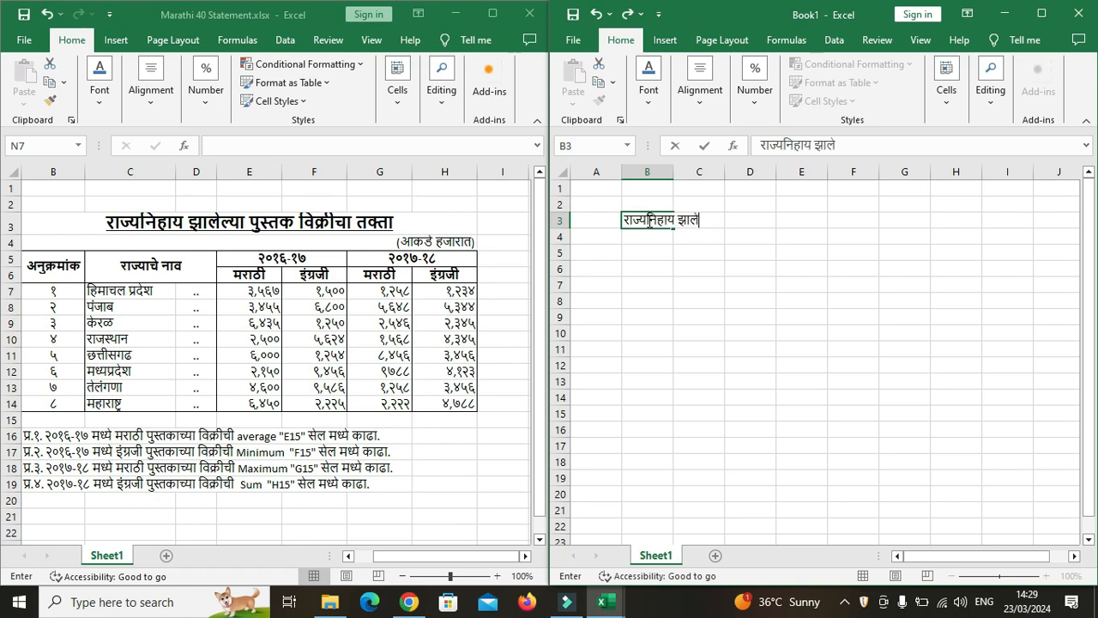
text(ल्या पुस्तक विक्रीचा)
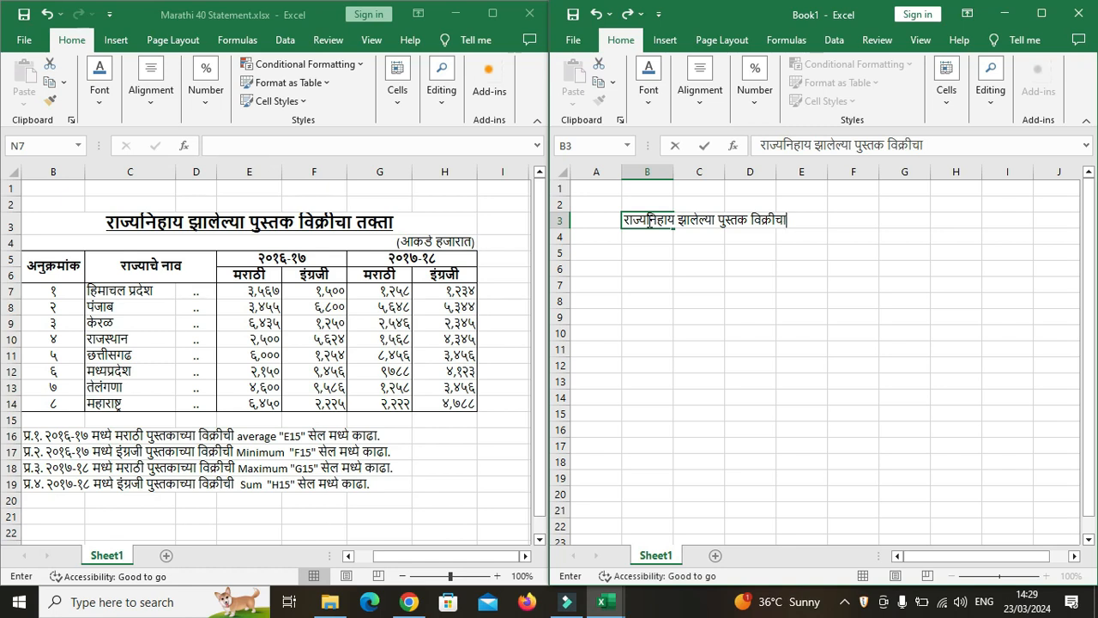
text( तक्ता)
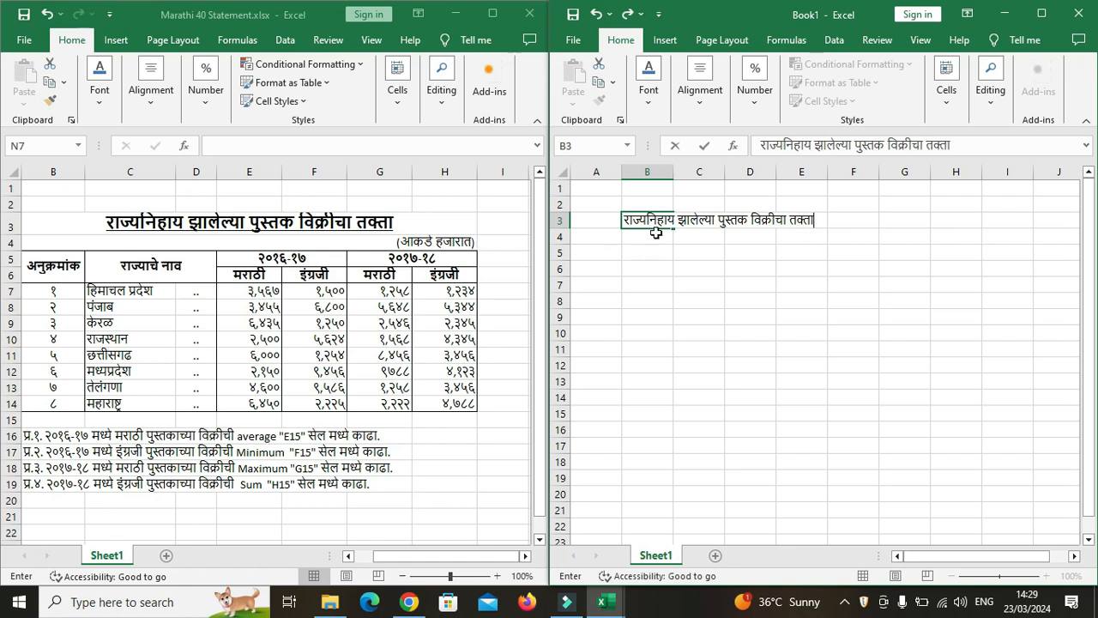
Enter the unit note "(आकडे हजारात)" in cell B4 below the title
click(657, 232)
double_click(655, 234)
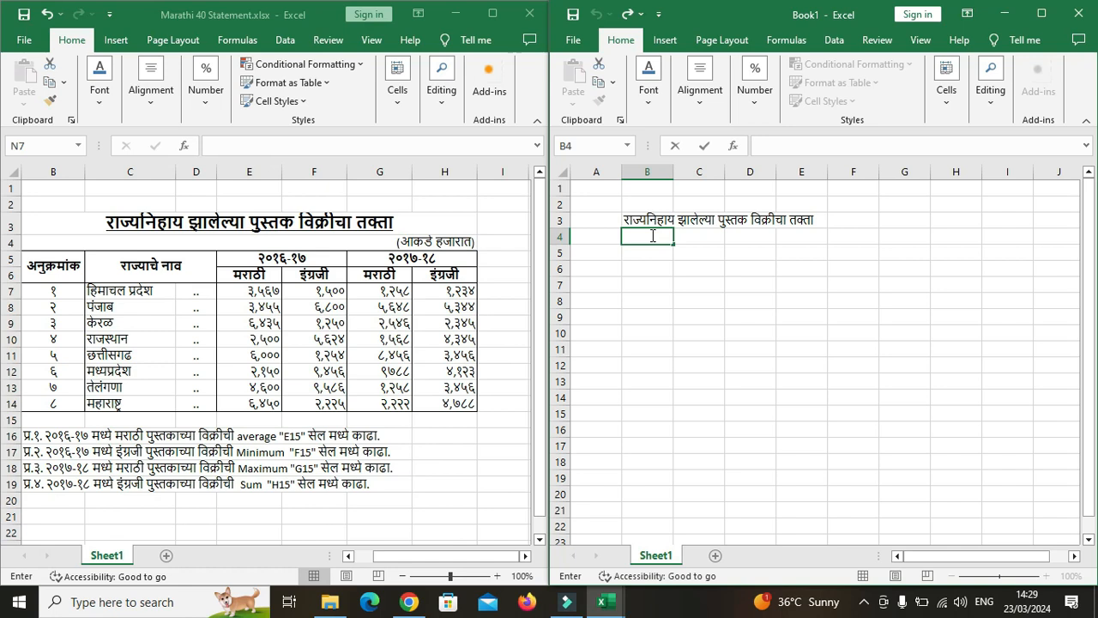
text((आकडे हजारात))
key(Return)
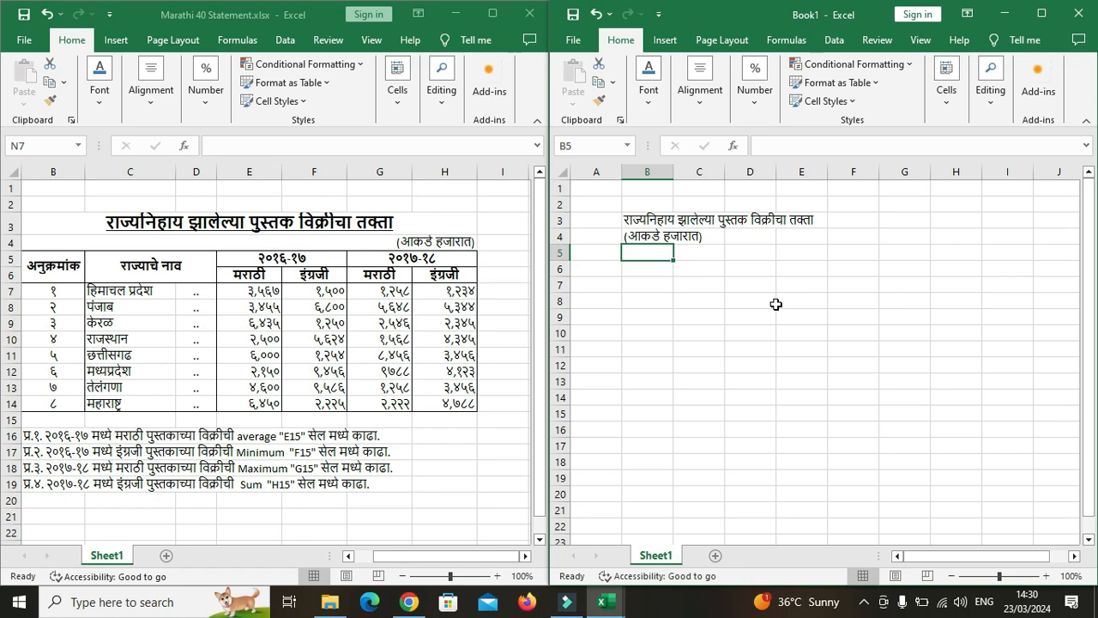
Enter the column headings "अनुक्रमांक" in cell B5 and "राज्याचे नाव" in cell C5
text(अनु)
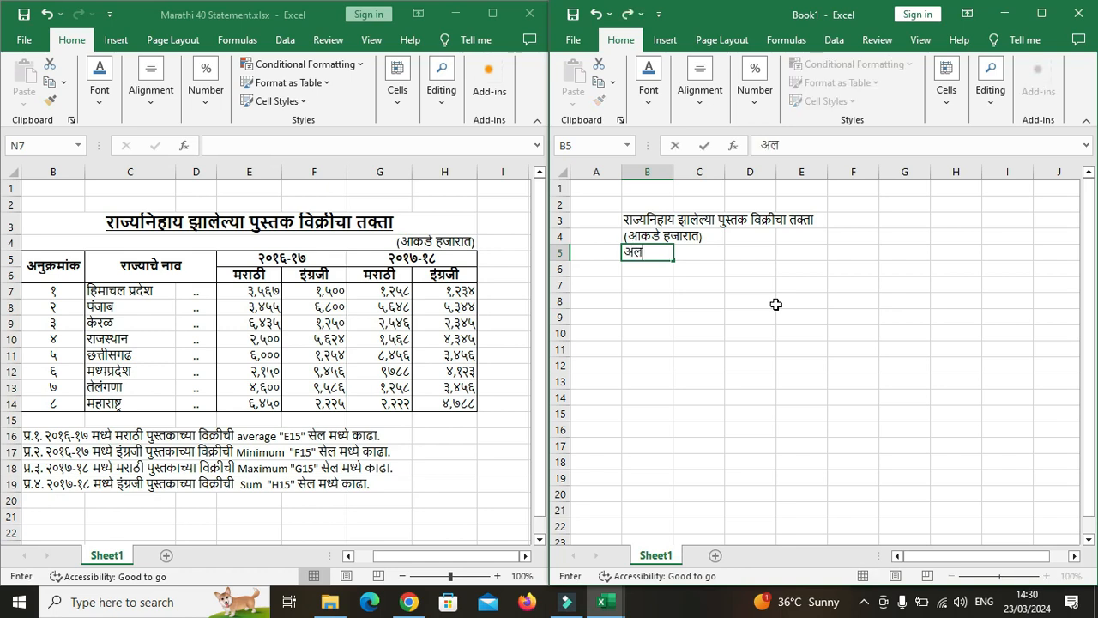
key(BackSpace)
key(BackSpace)
text(नुक्रमांक)
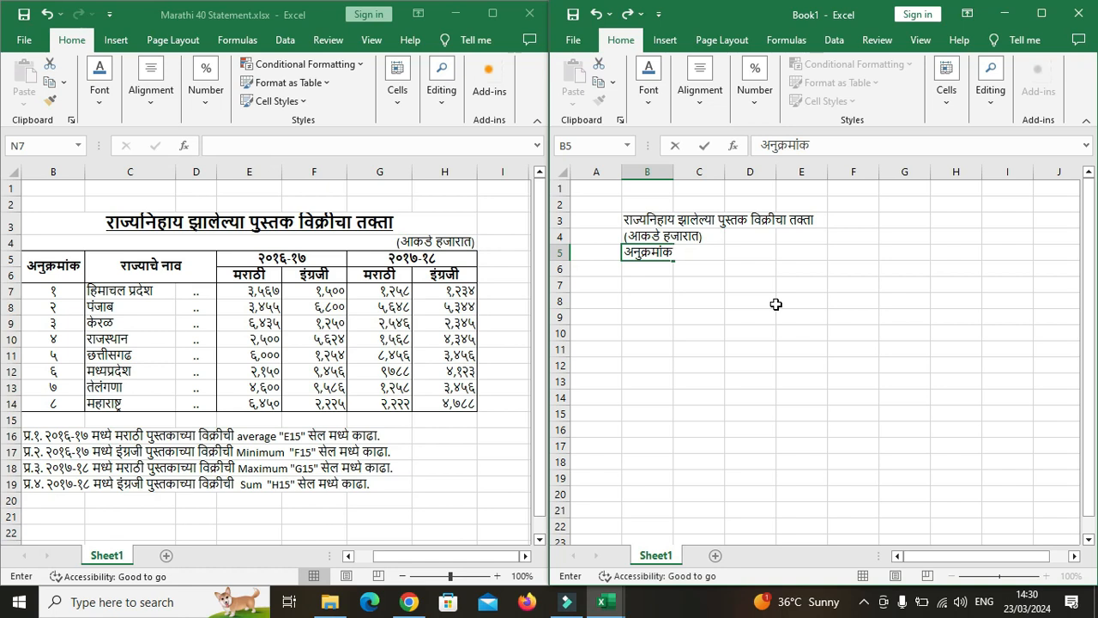
click(694, 259)
click(705, 256)
click(704, 251)
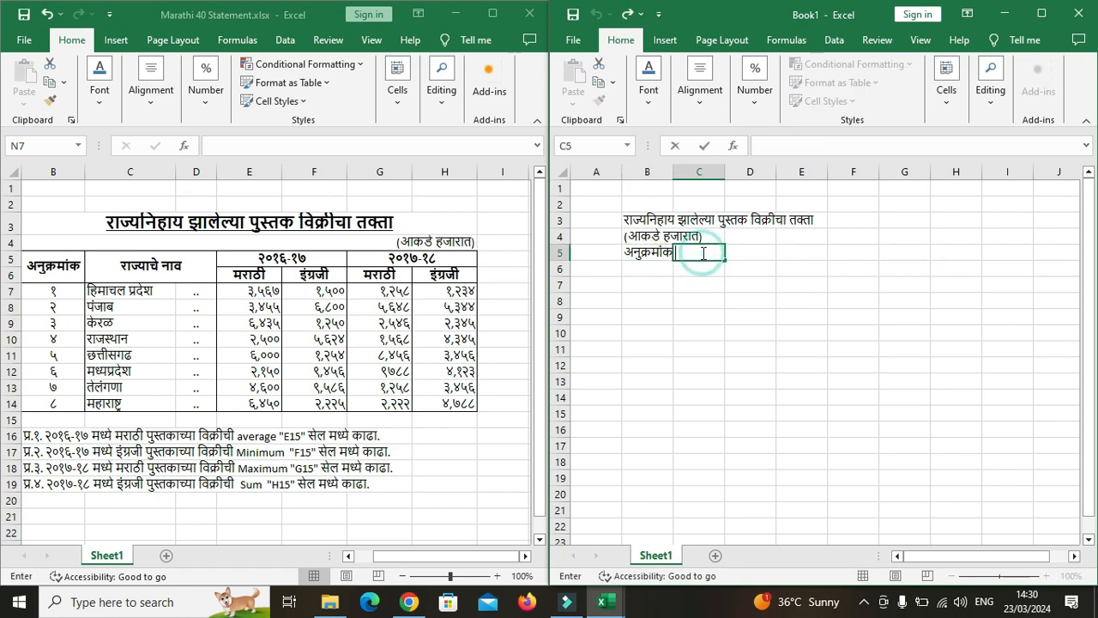
text(राज्याचे नाव)
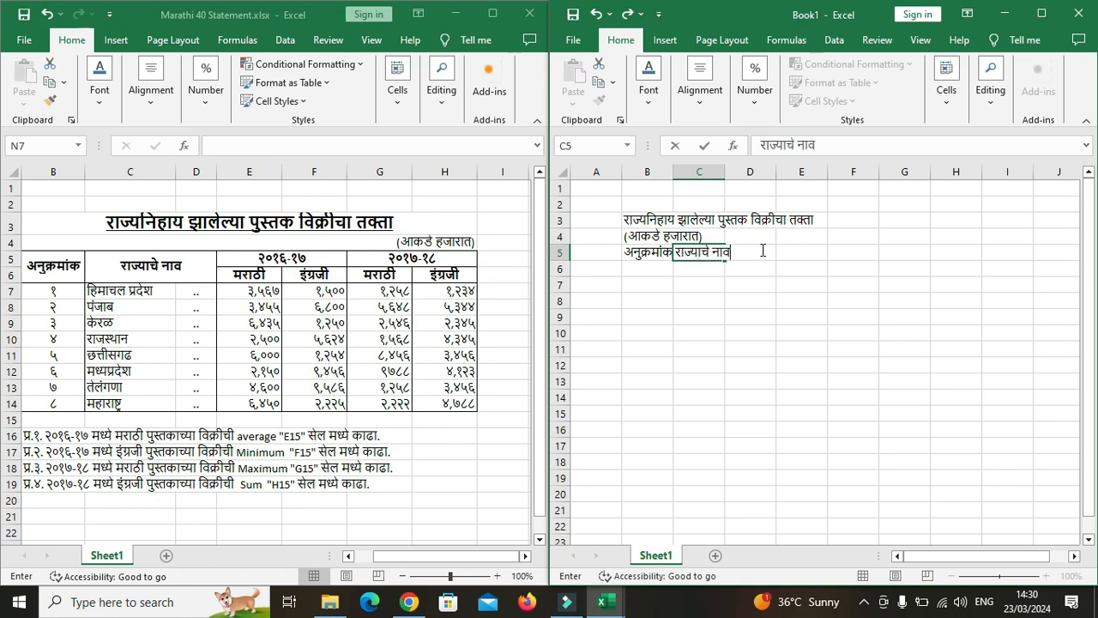
key(Tab)
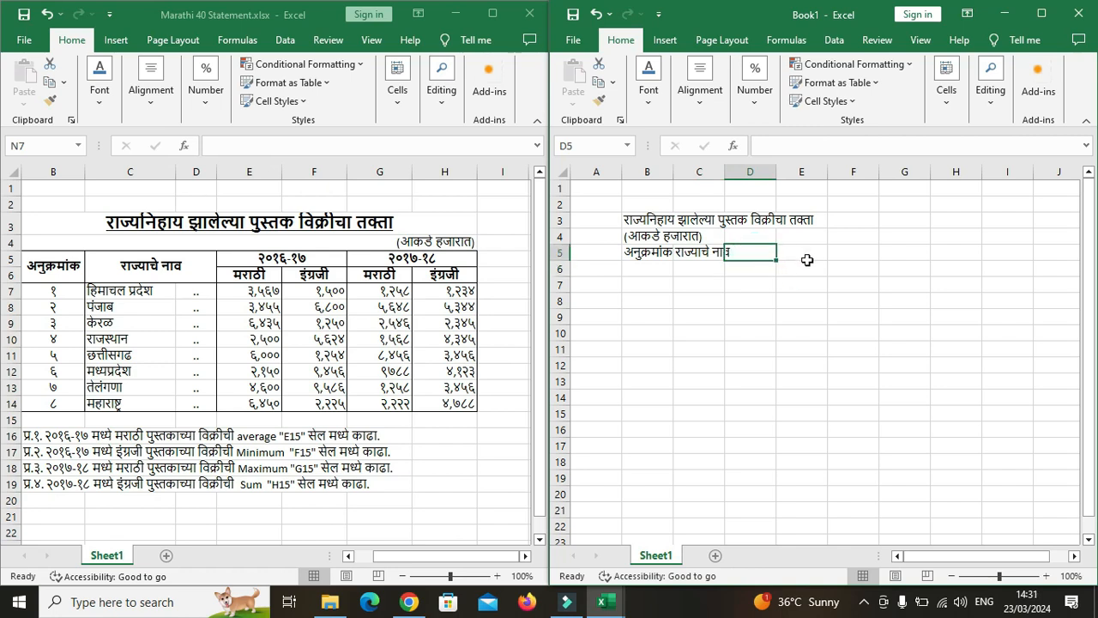
Enter the year heading "२०१६-१७" in cell E5
click(807, 256)
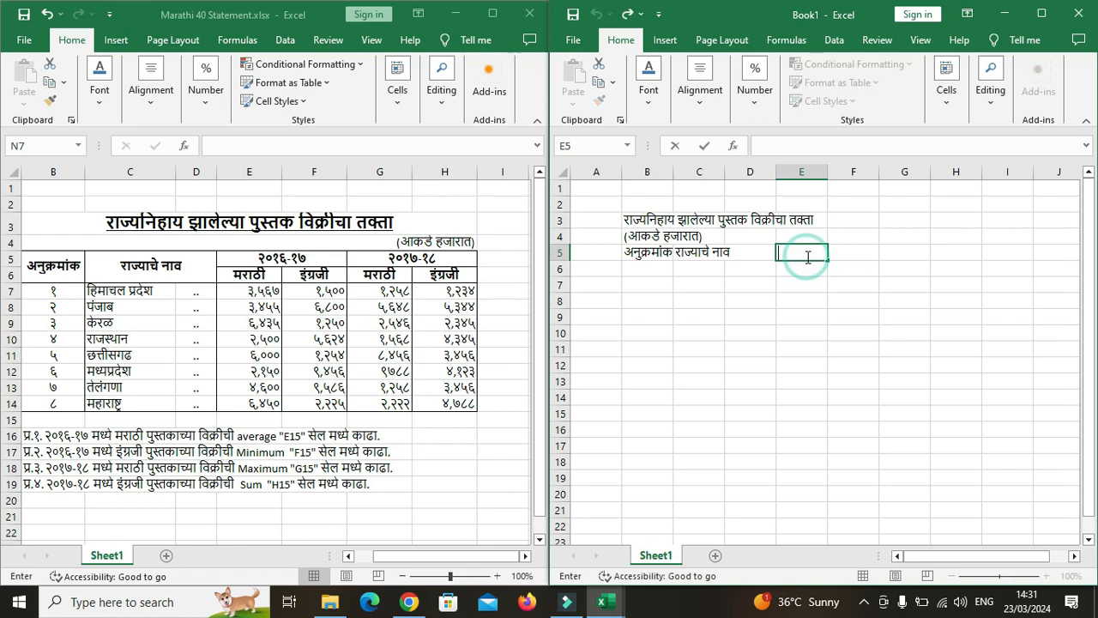
text(२०१)
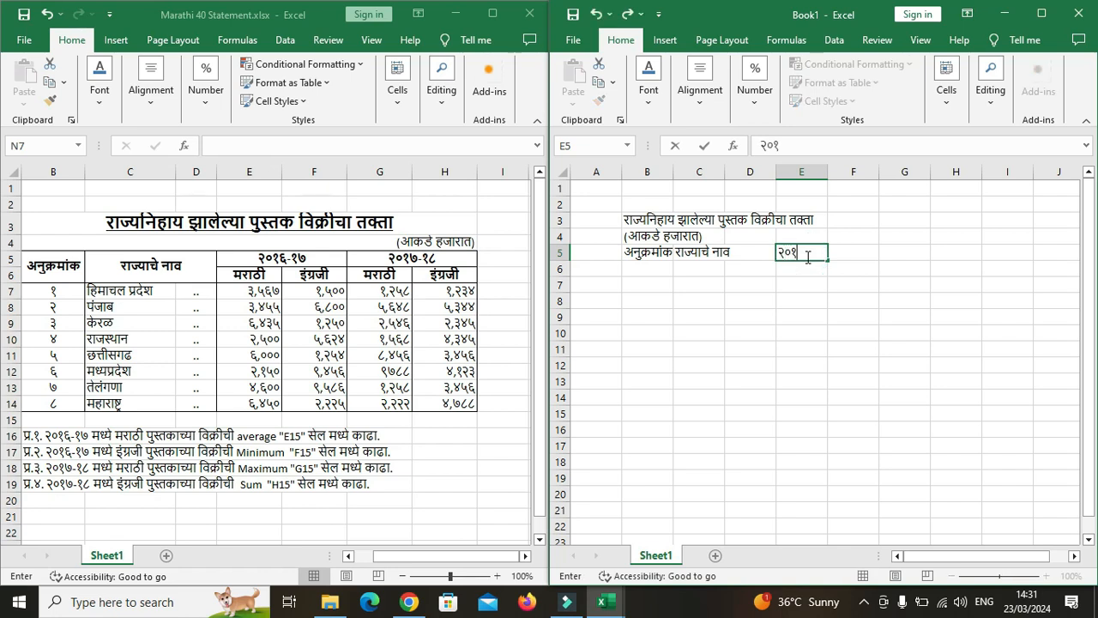
text(६-१७)
Enter the year heading "२०१७-१८" in cell G5
click(911, 252)
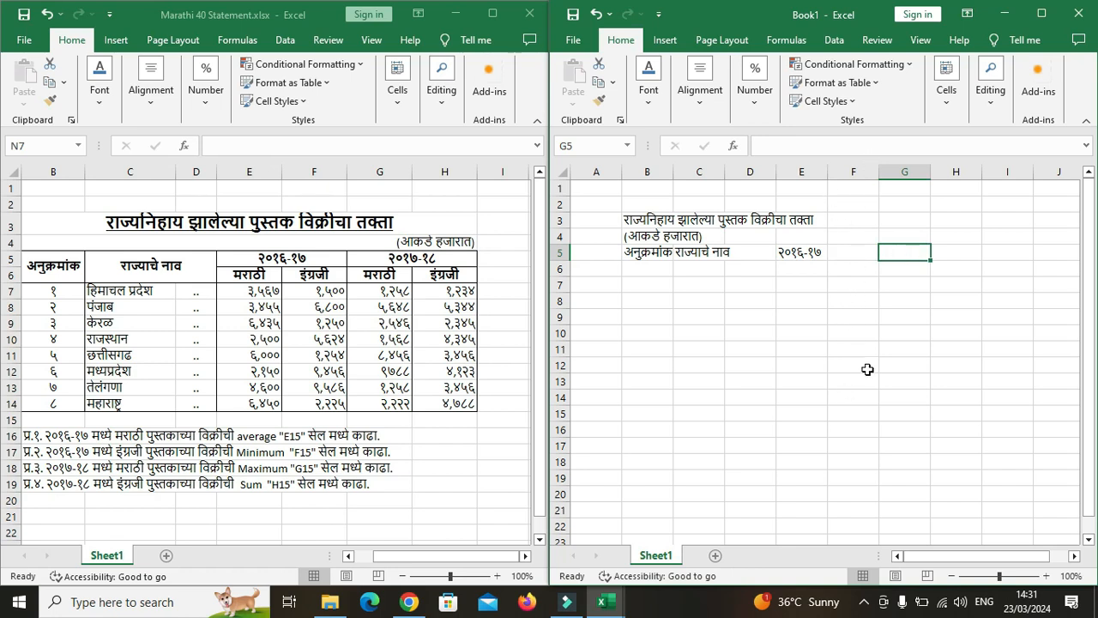
double_click(915, 252)
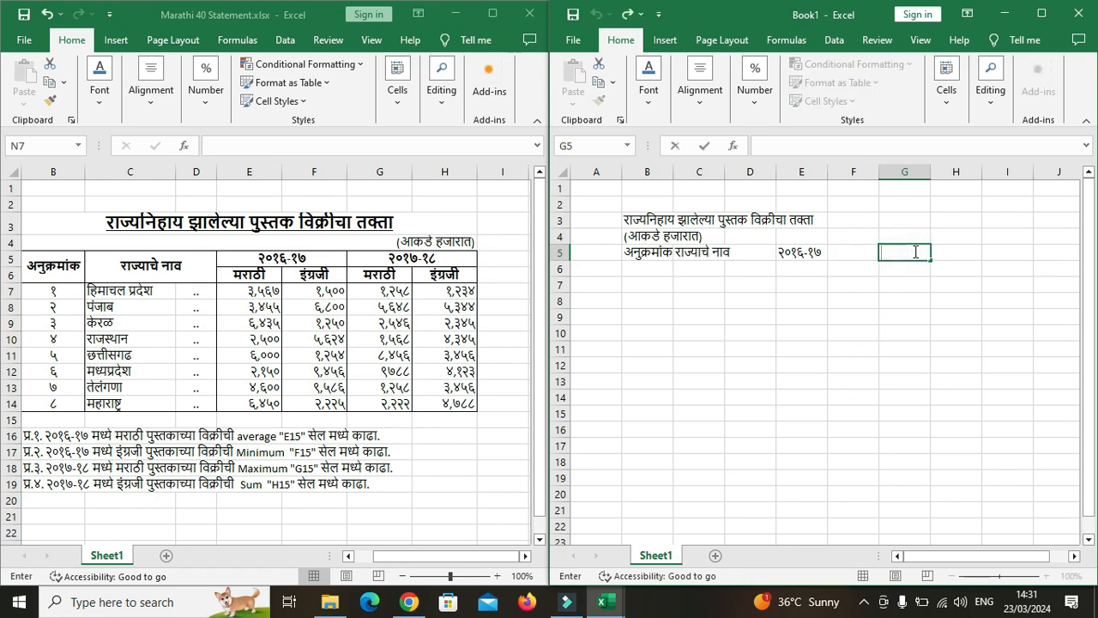
text(१)
text(२१०)
key(BackSpace)
key(BackSpace)
text(०१६)
key(BackSpace)
text(७-१८)
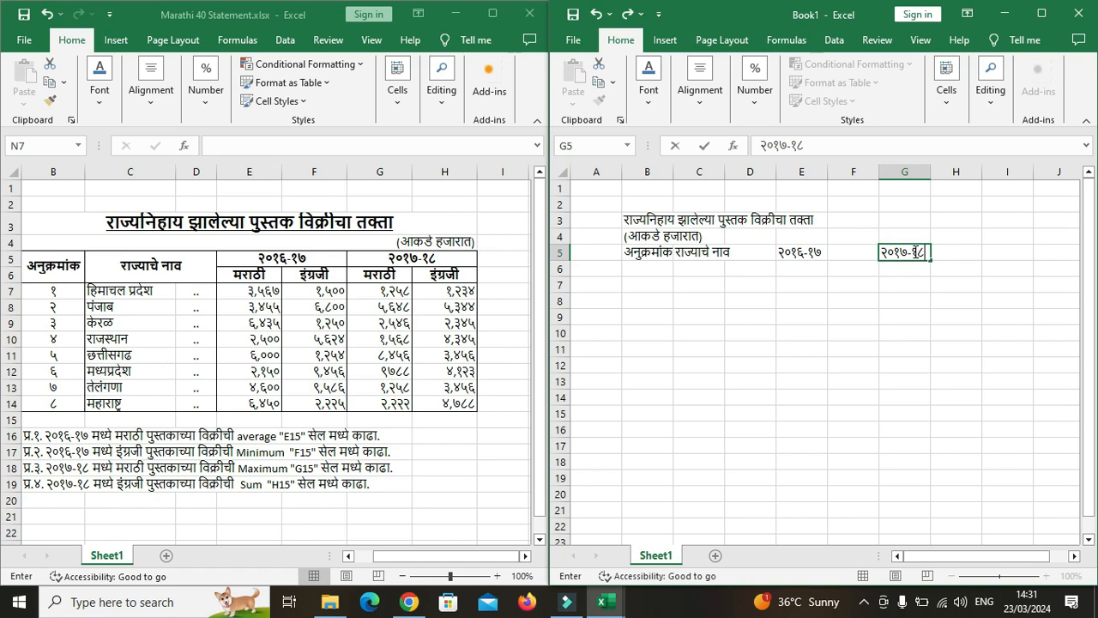
click(699, 317)
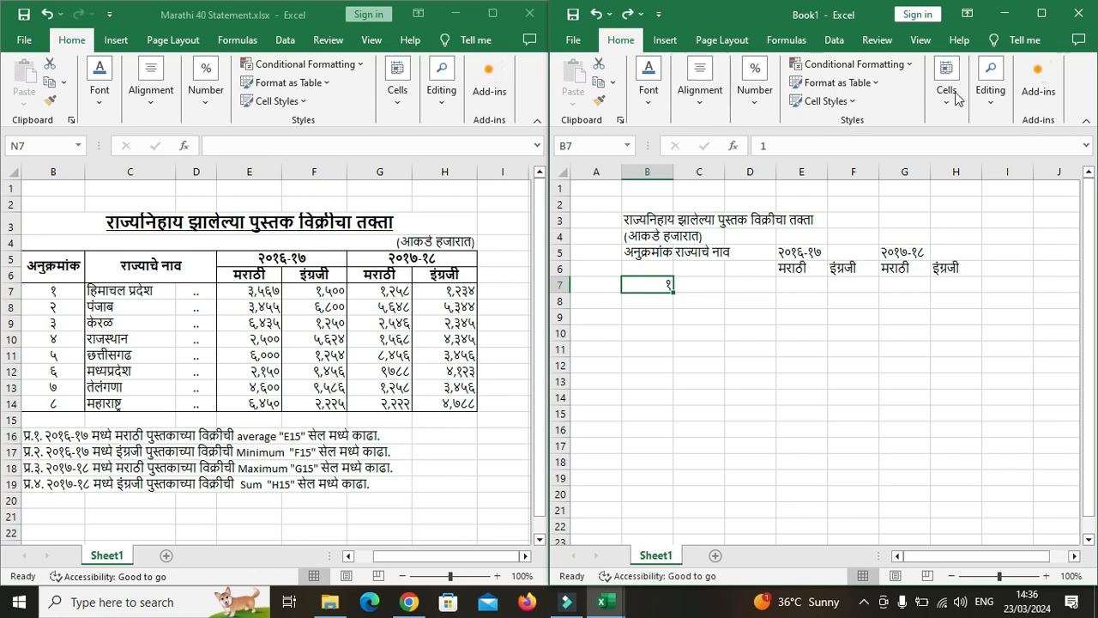
Fill the serial numbers down column B from B7 as a linear column series with step value 1, ending at 8
click(998, 102)
click(983, 160)
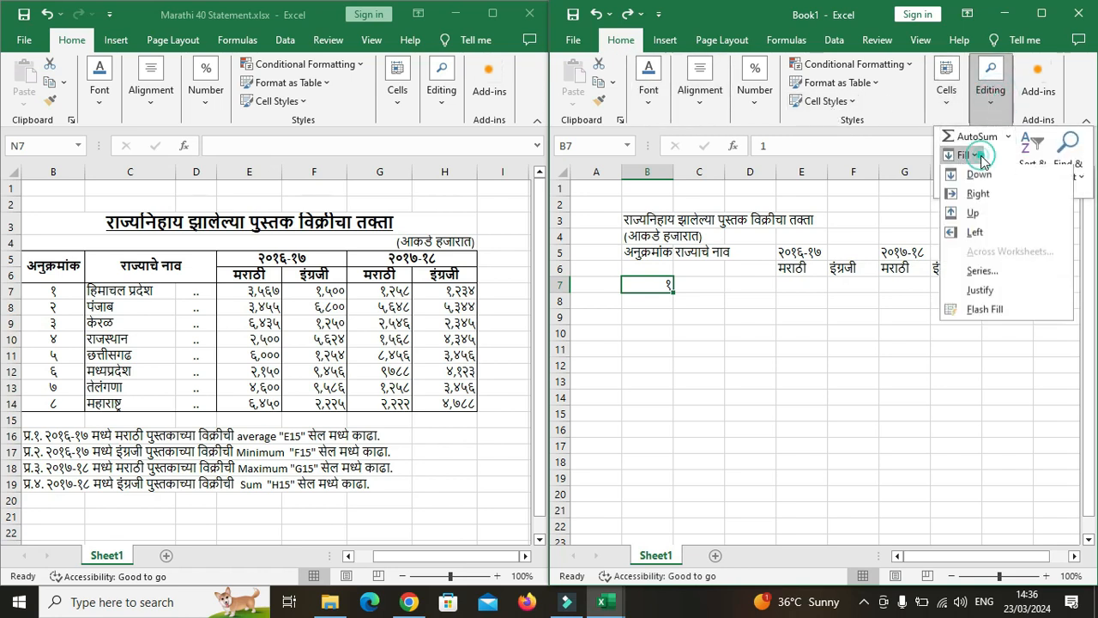
click(982, 271)
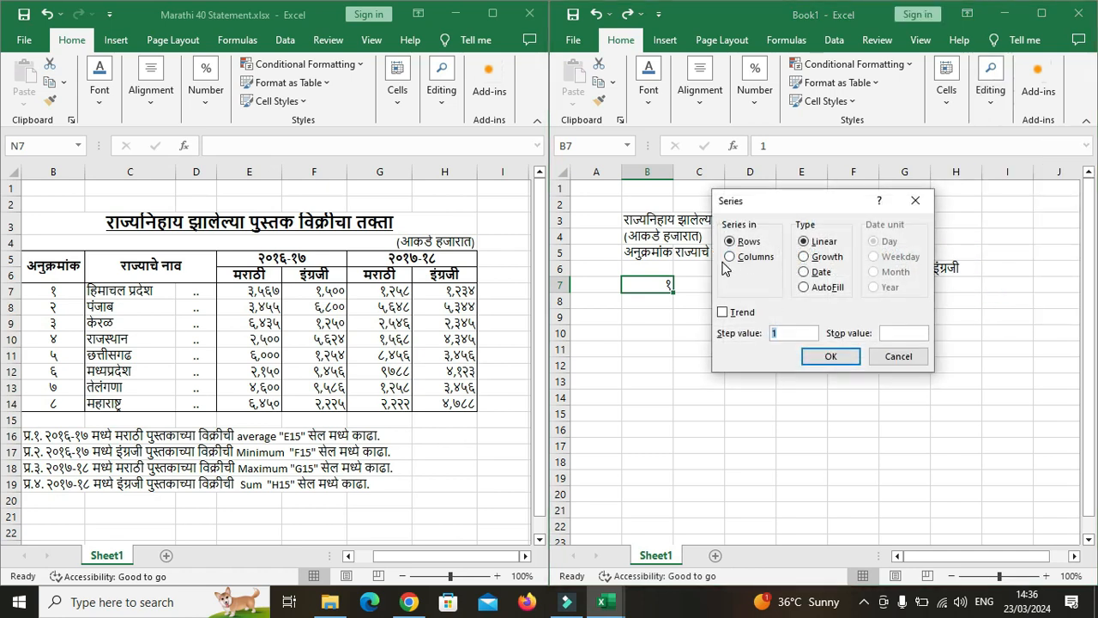
click(731, 259)
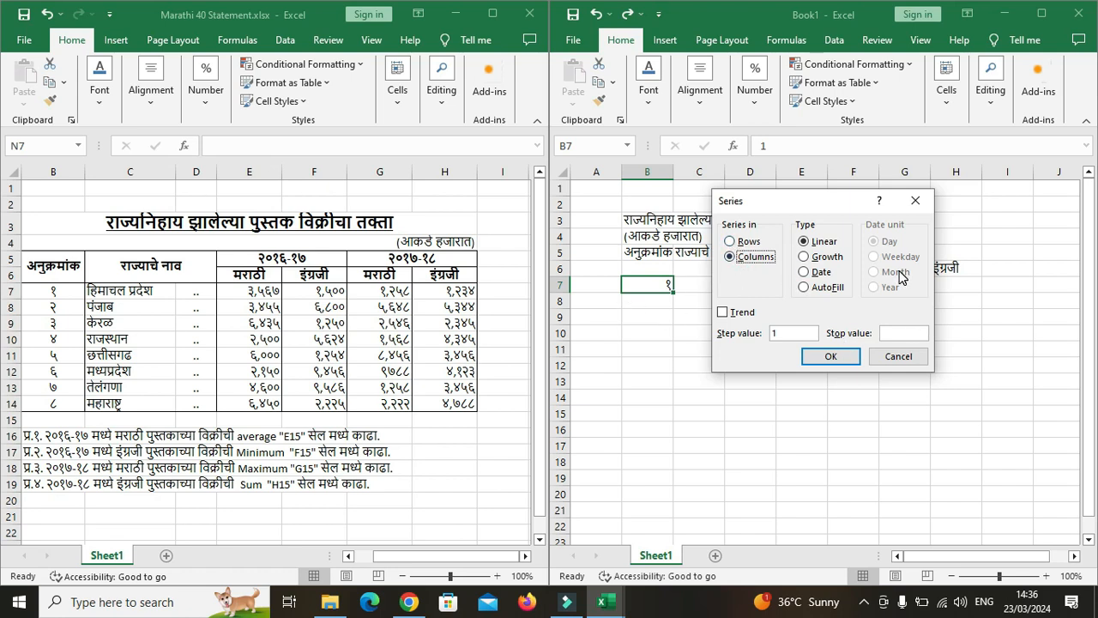
click(905, 335)
click(831, 359)
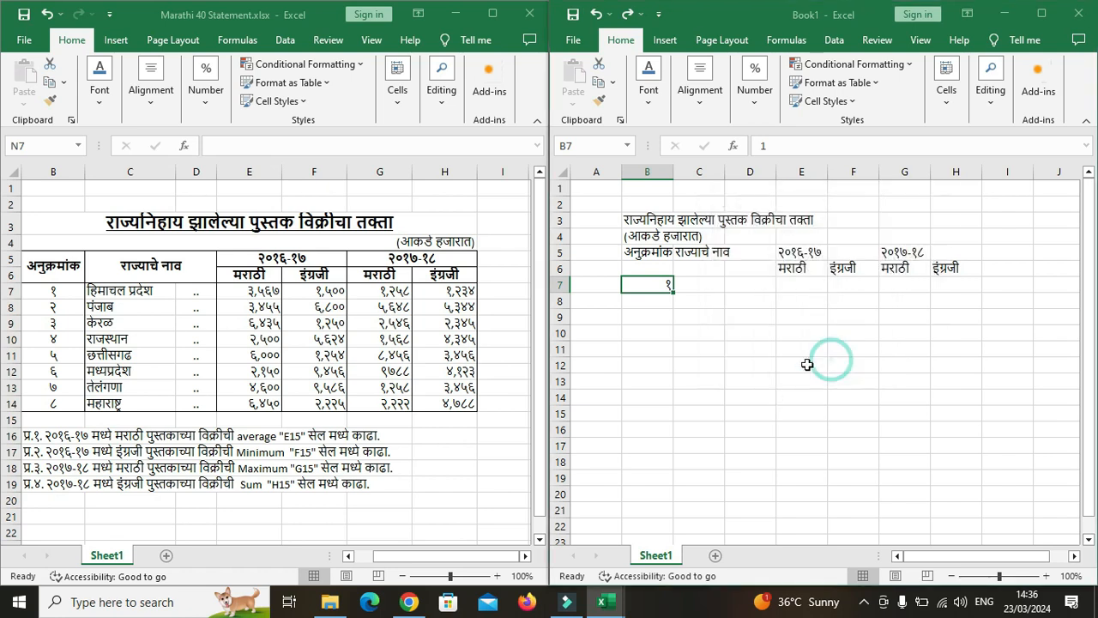
click(754, 443)
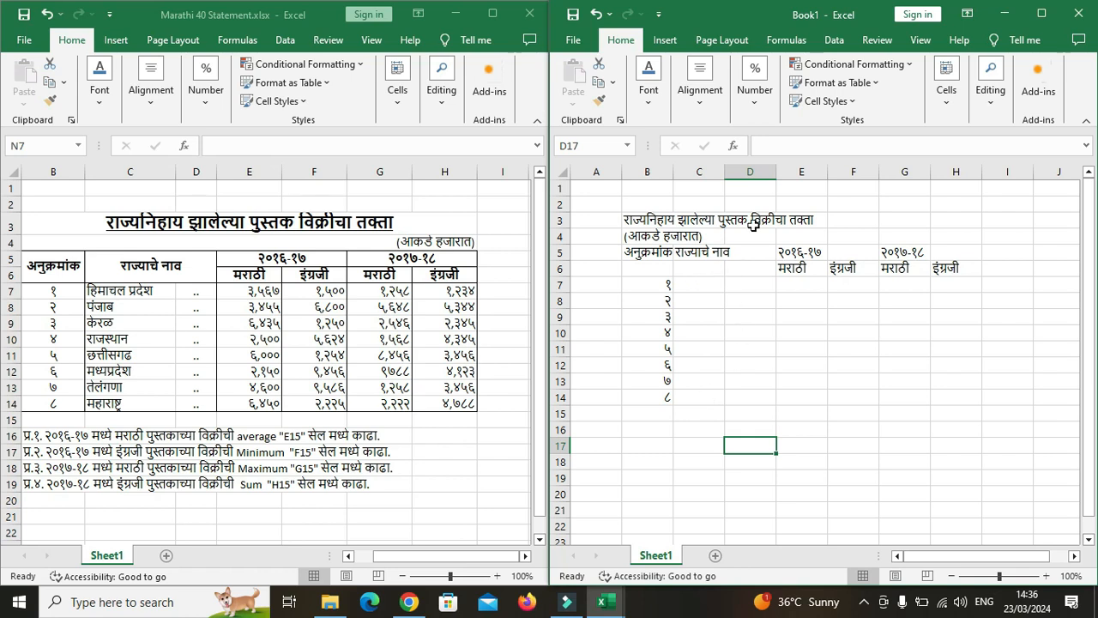
Adjust the table's column widths, making C and E to H wider and D narrower
drag(724, 167, 983, 191)
drag(922, 172, 930, 175)
click(713, 388)
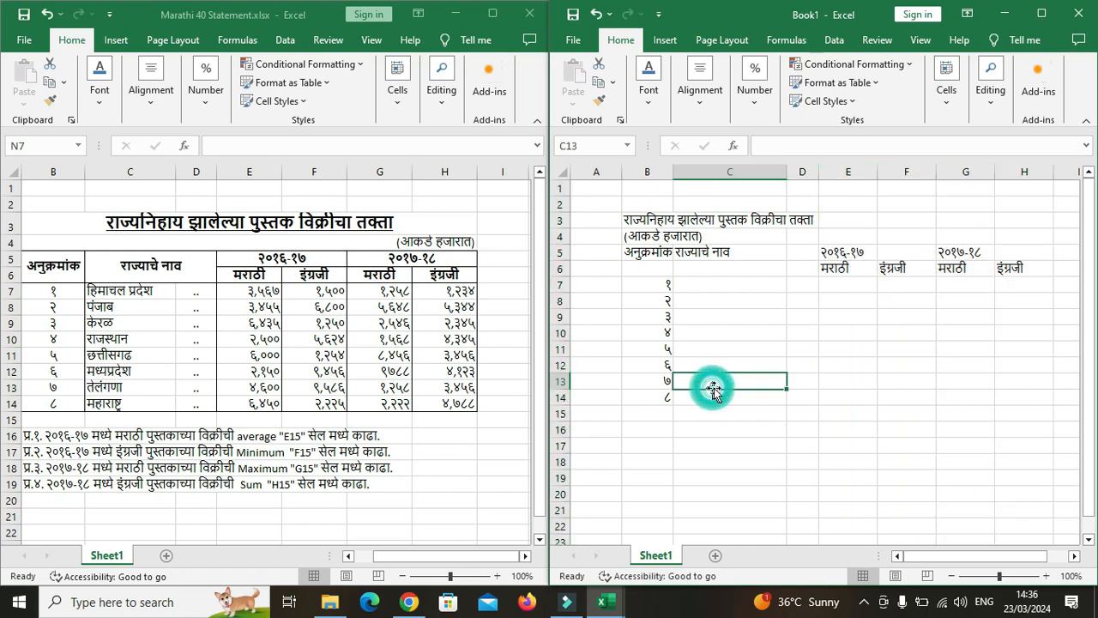
click(635, 464)
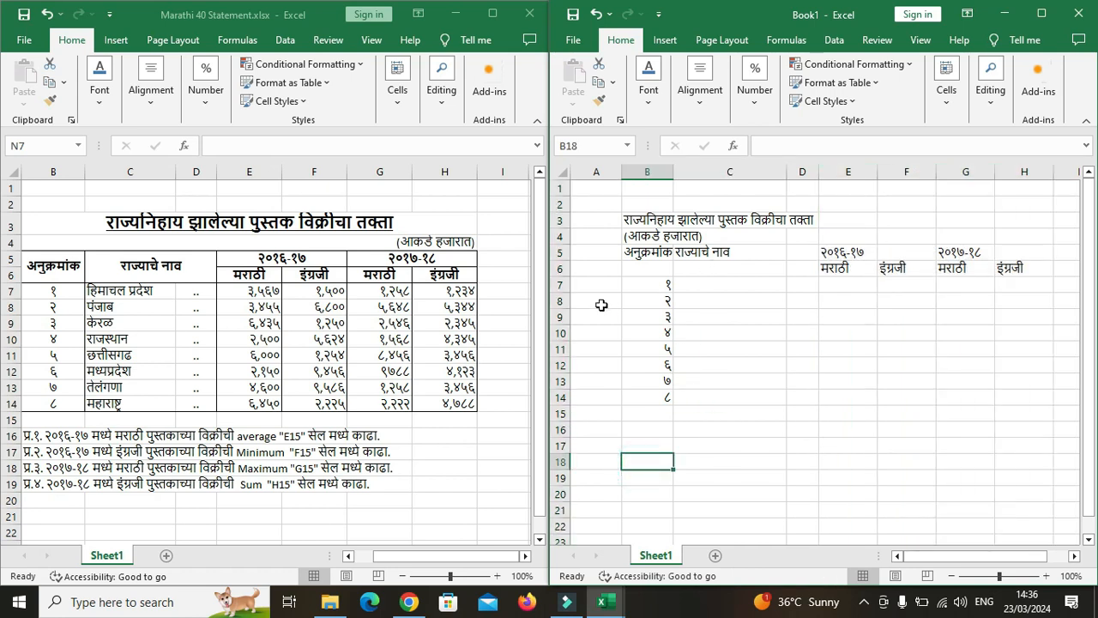
Enter the state names हिमाचल प्रदेश, पंजाब, केरळ and राजस्थान in cells C7 to C10
click(724, 293)
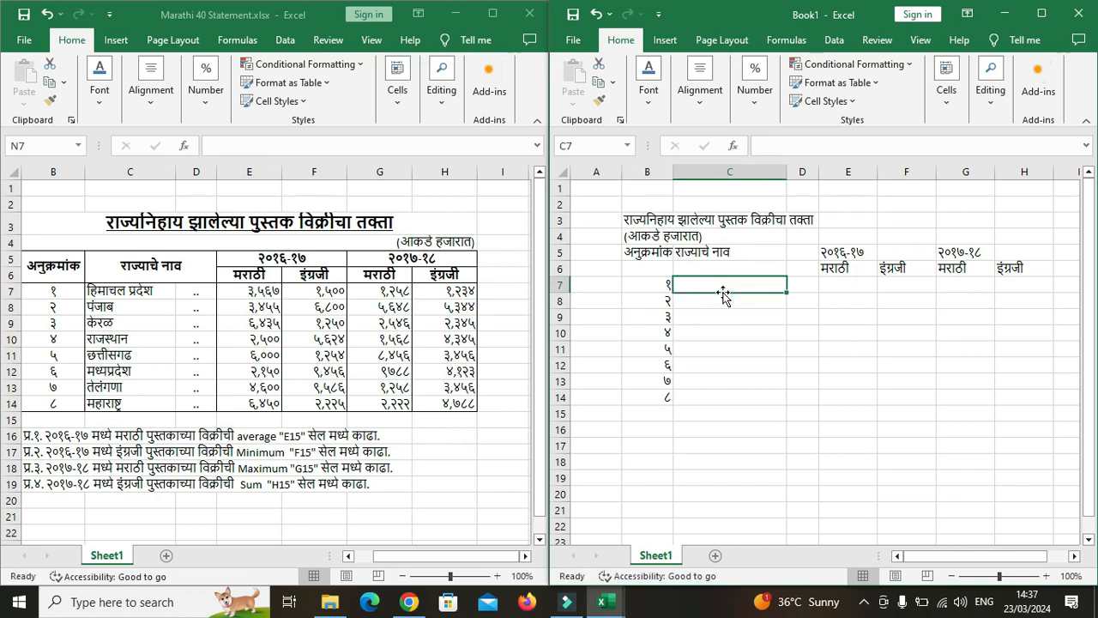
click(723, 293)
double_click(709, 285)
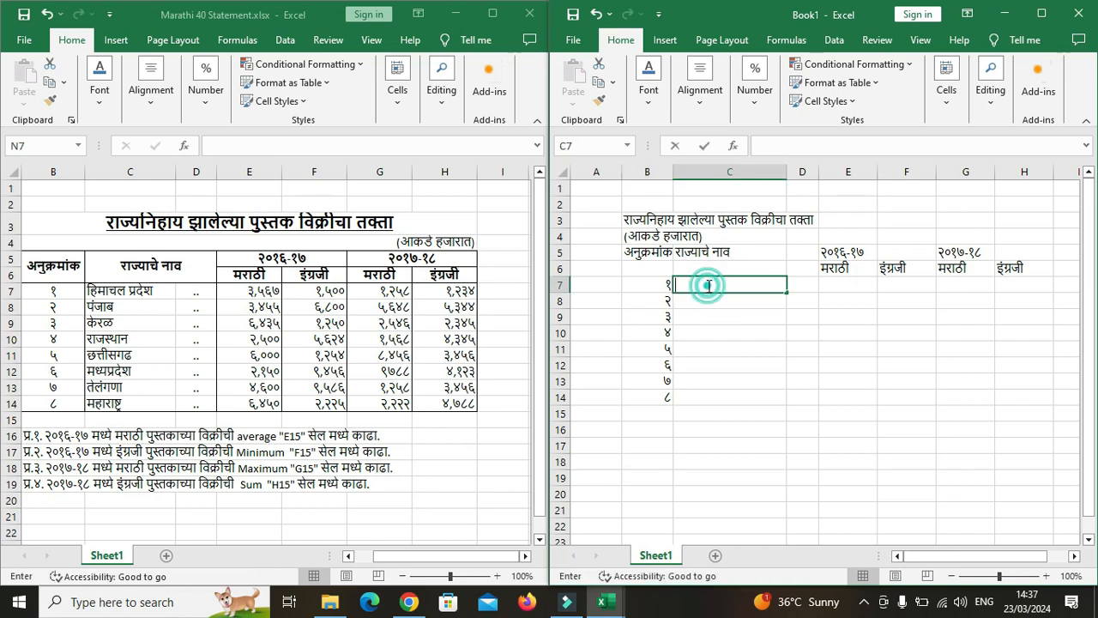
text(हिमाच)
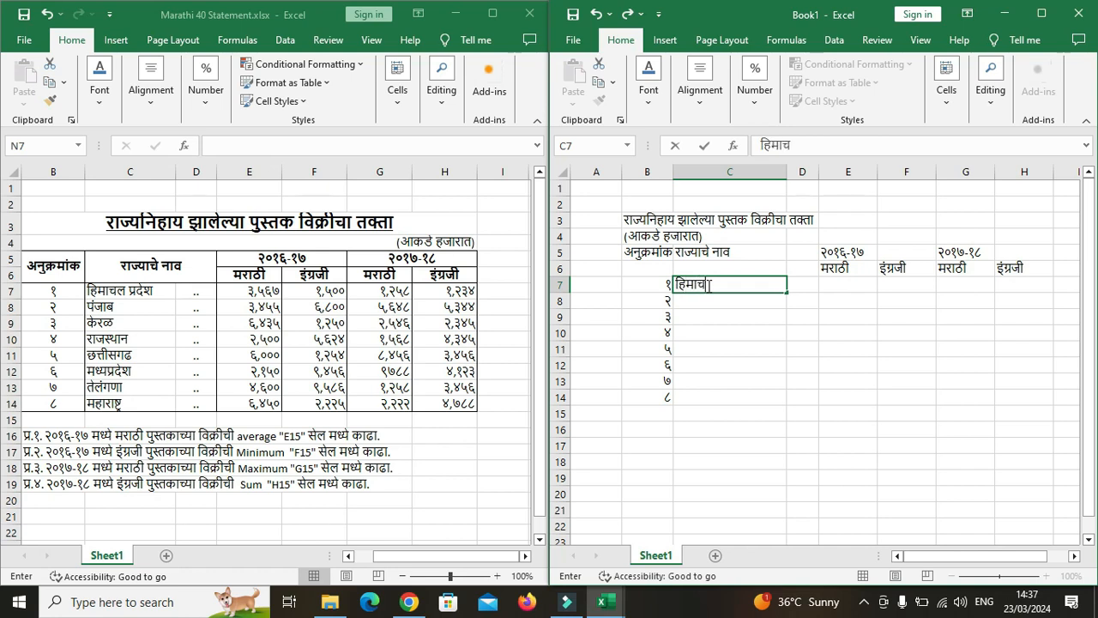
text(ल प्रदेश)
click(702, 313)
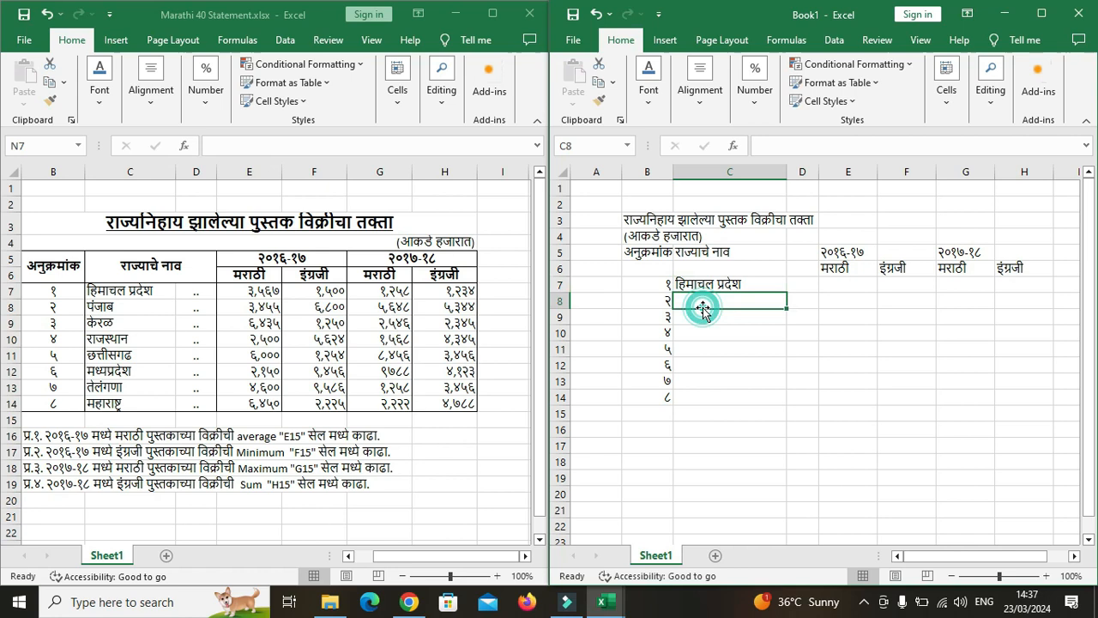
text(पंजाब)
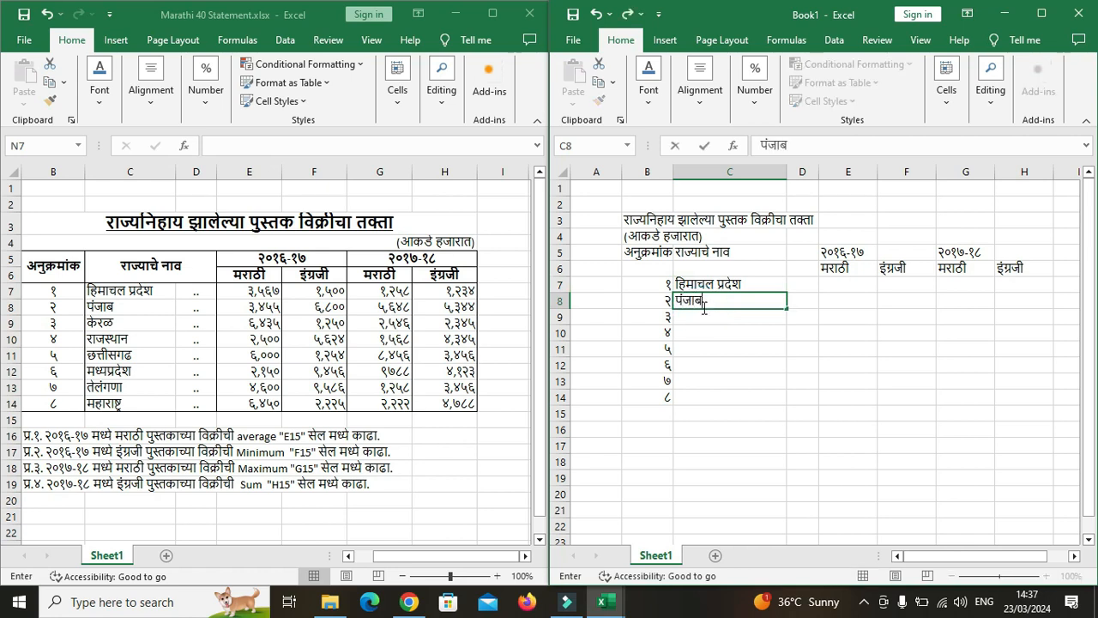
click(703, 318)
text(केरळ)
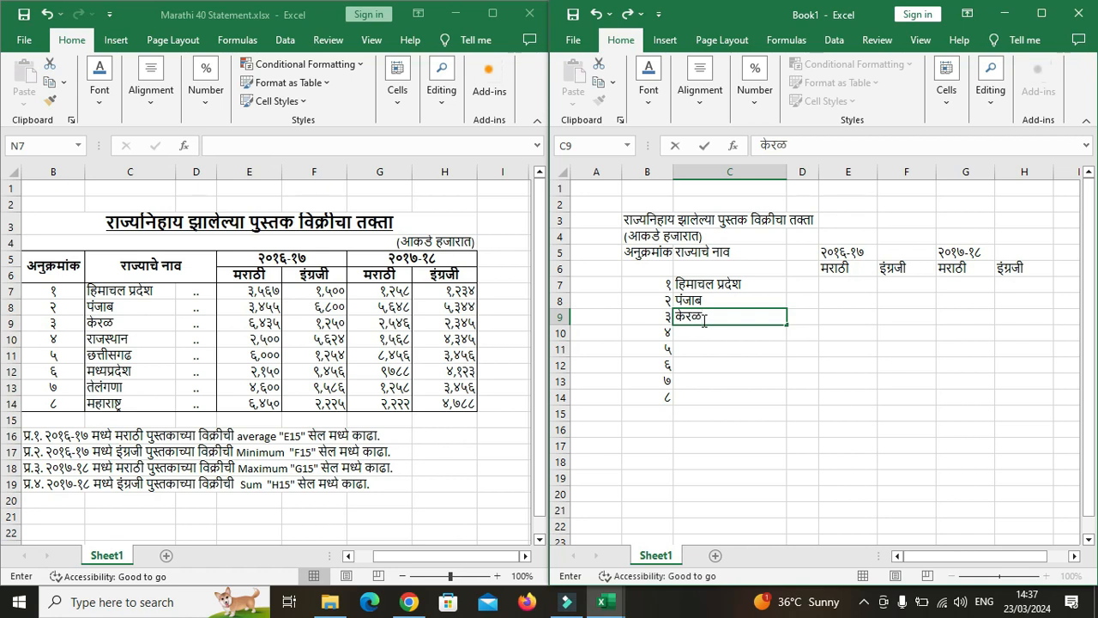
click(714, 334)
text(राजस्थान)
key(Return)
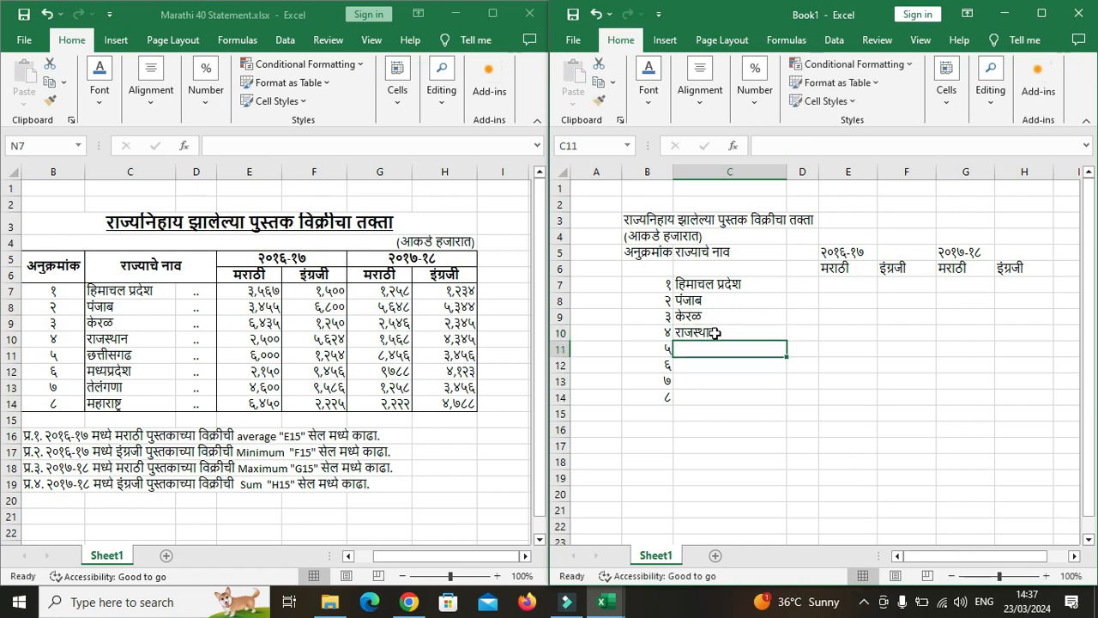
Enter the state name छत्तीसगढ in cell C11
text(छ)
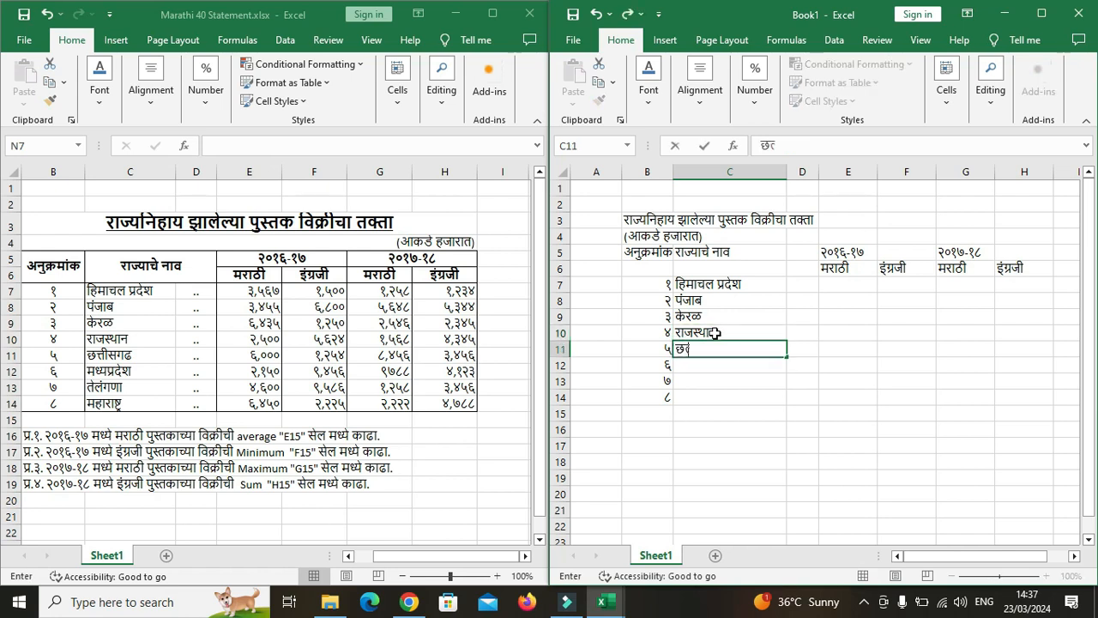
text(त्तीसगछ)
key(BackSpace)
text(ड)
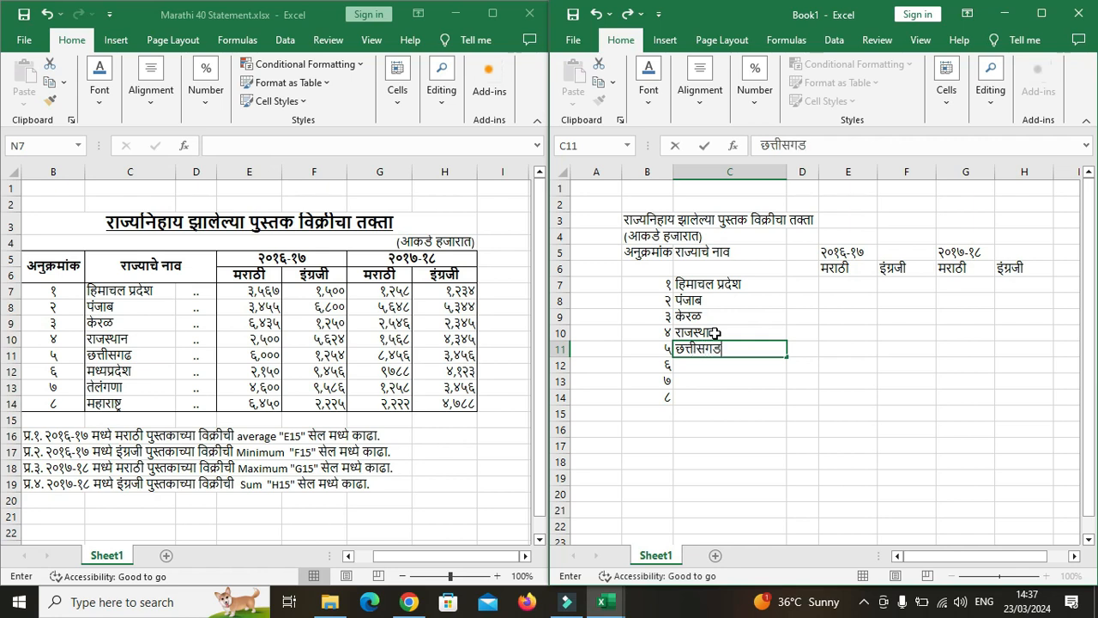
key(BackSpace)
text(ठ)
key(BackSpace)
text(ठठ)
key(BackSpace)
text(ढ)
key(Return)
click(718, 351)
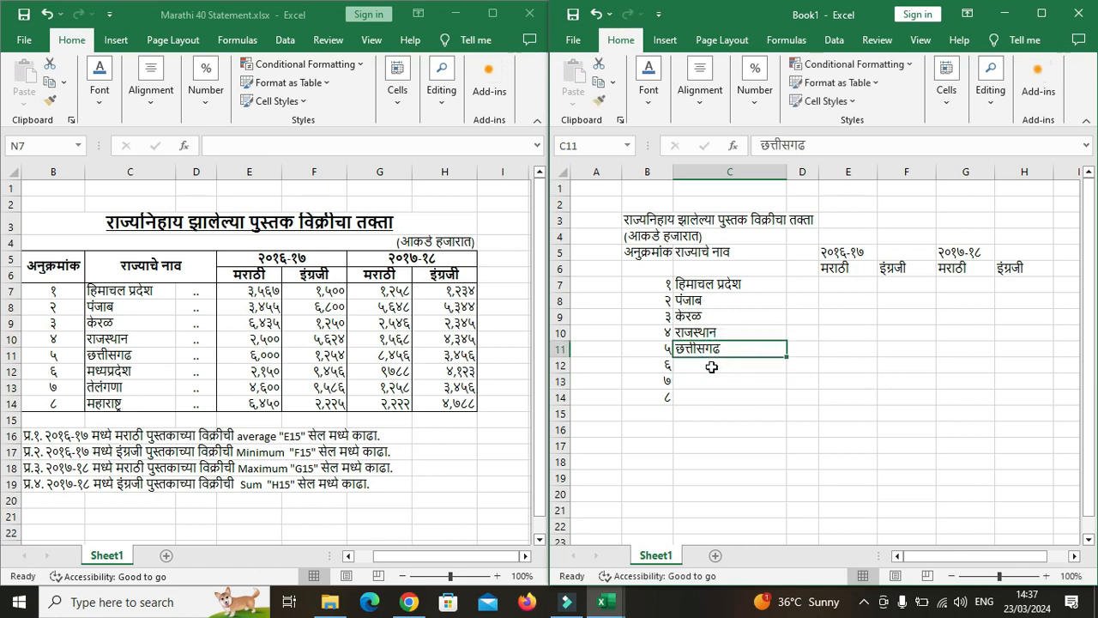
Enter the state names मध्यप्रदेश, तेलंगणा and महाराष्ट्र in cells C12 to C14
click(711, 366)
text(मण)
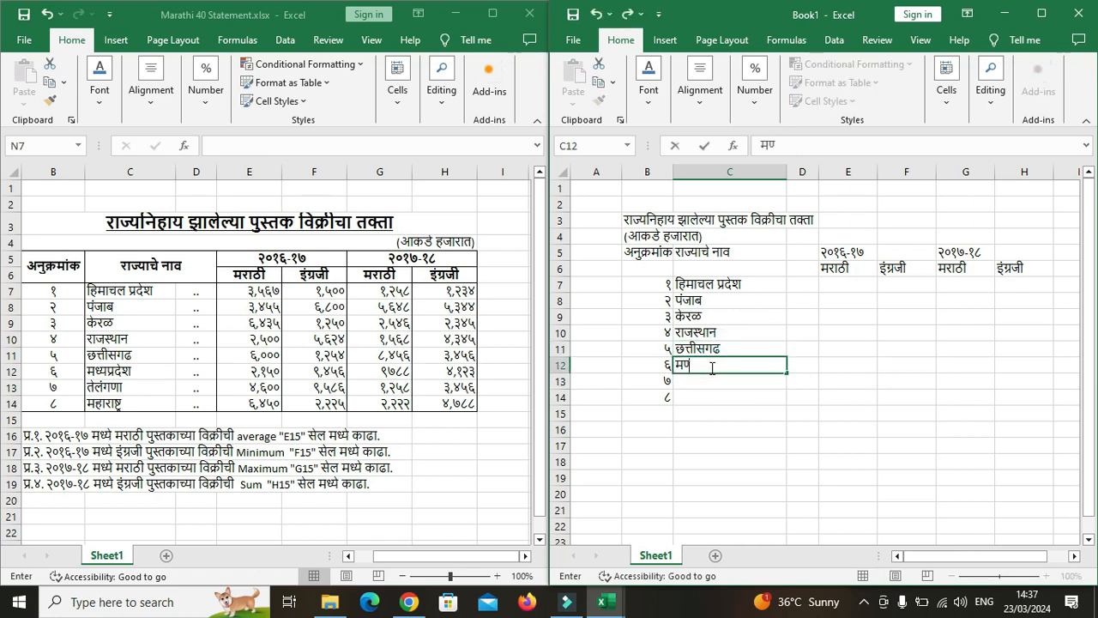
key(BackSpace)
key(BackSpace)
text(ध्यप्रदेश)
click(708, 383)
text(तेलंगणा)
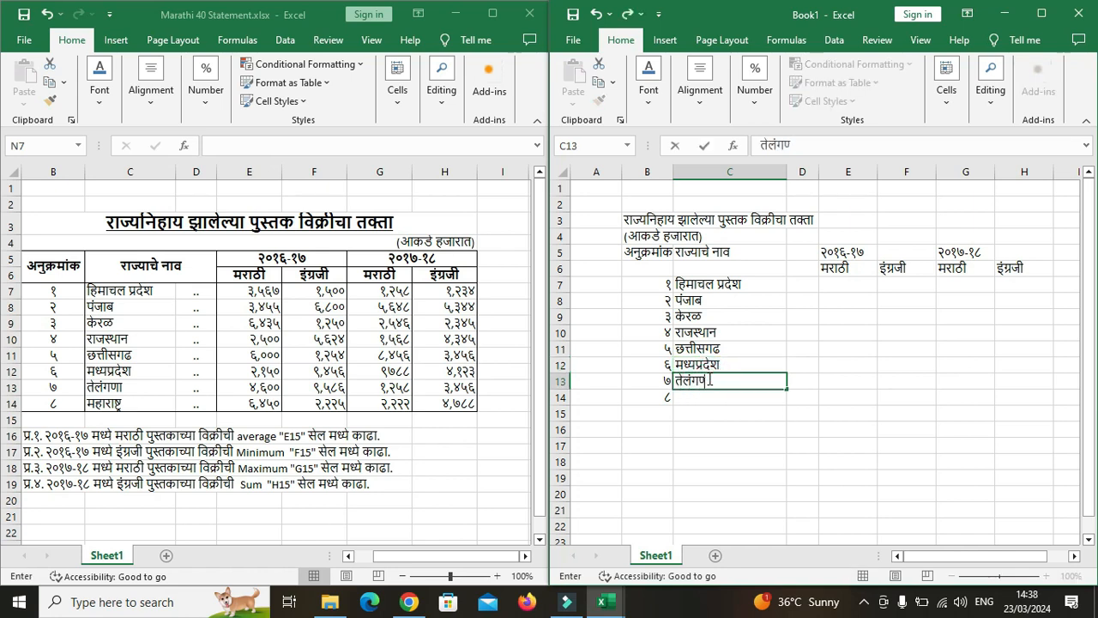
click(712, 397)
text(महाराष्ट्र)
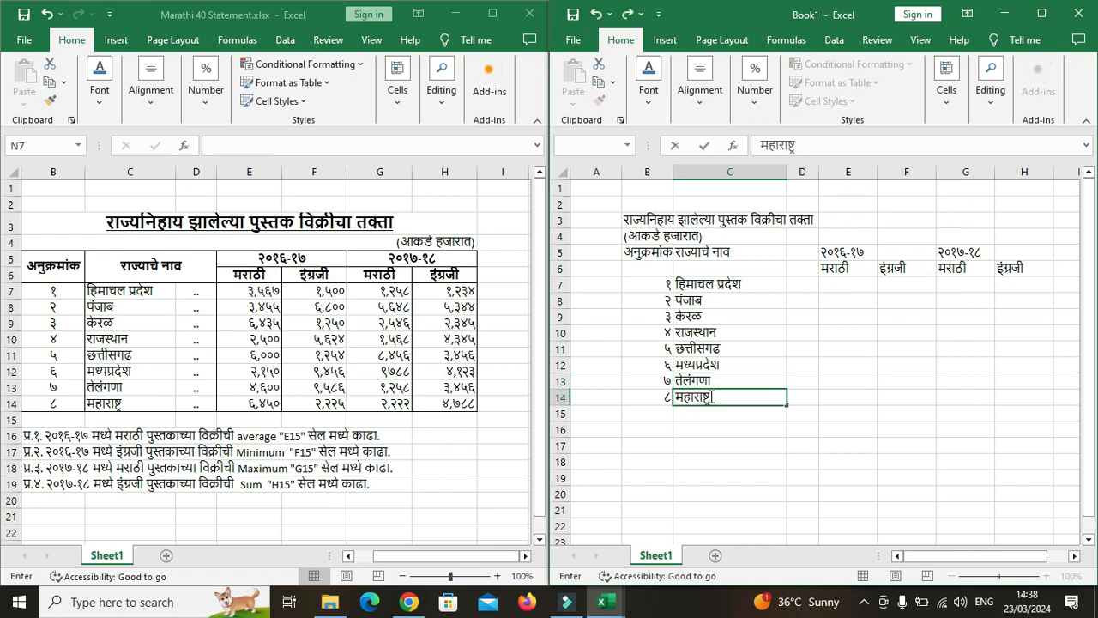
click(790, 443)
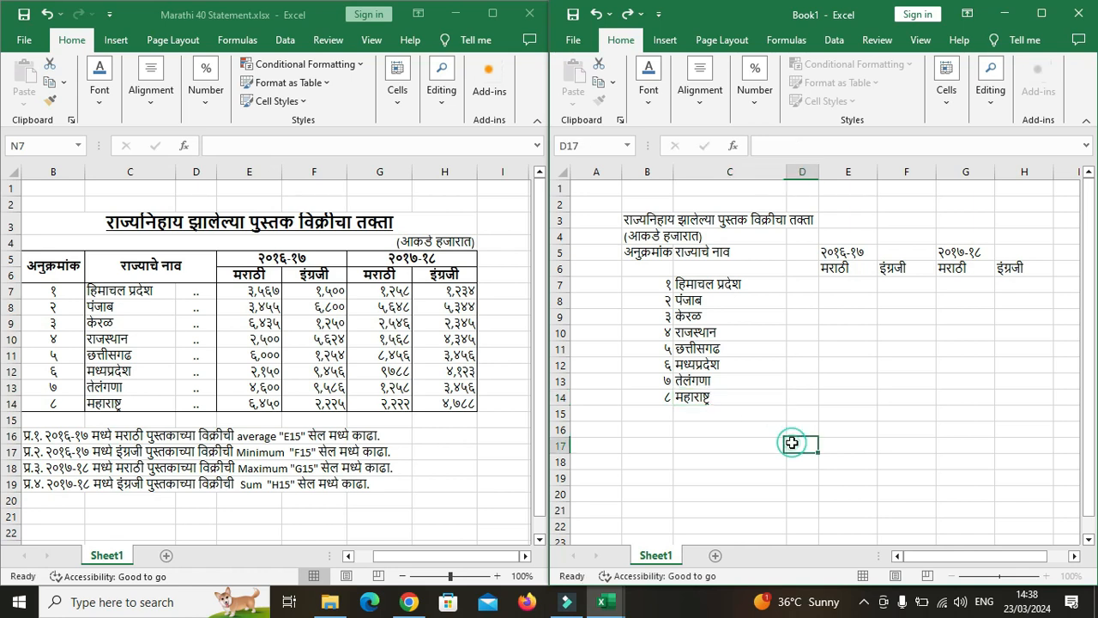
Enter two dots ".." in each cell of column D beside the states, from D7 to D14
click(801, 288)
key(F2)
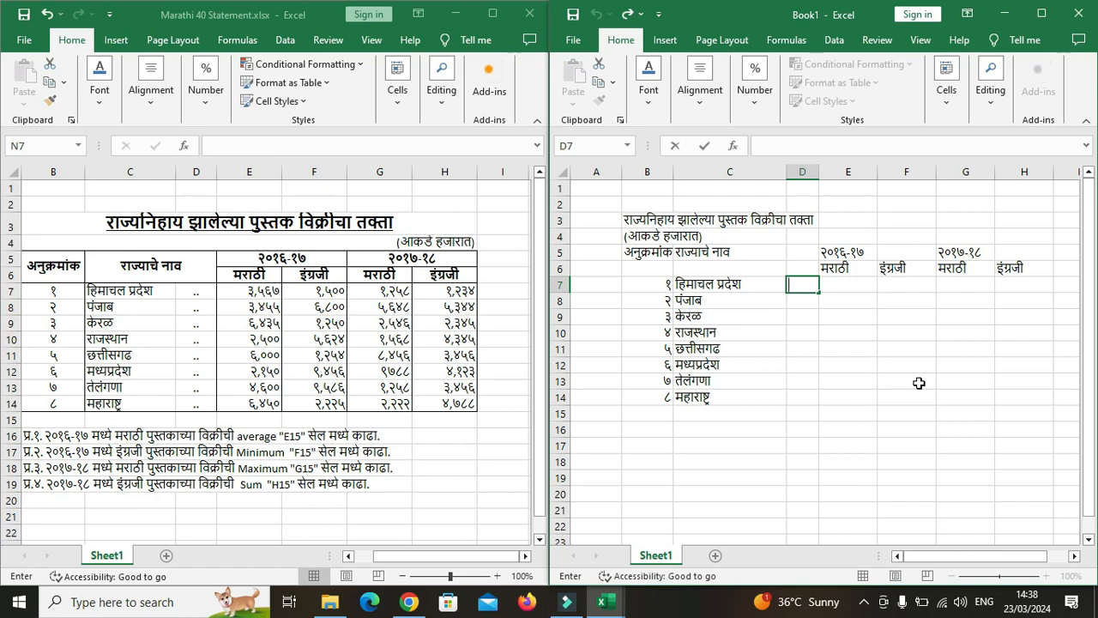
key(Return)
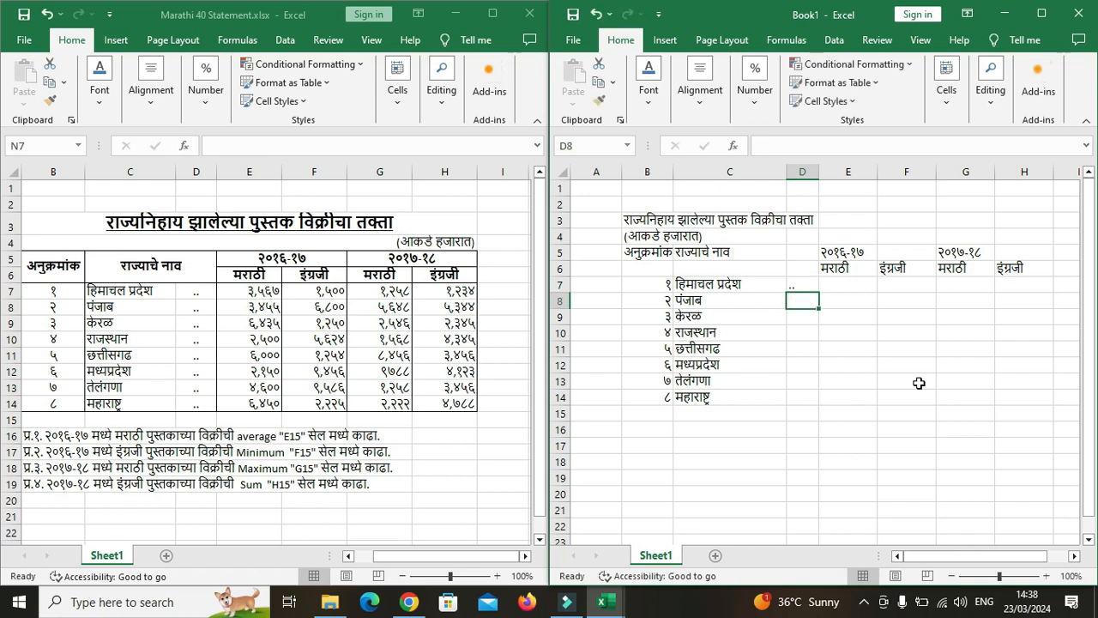
text(..)
key(Return)
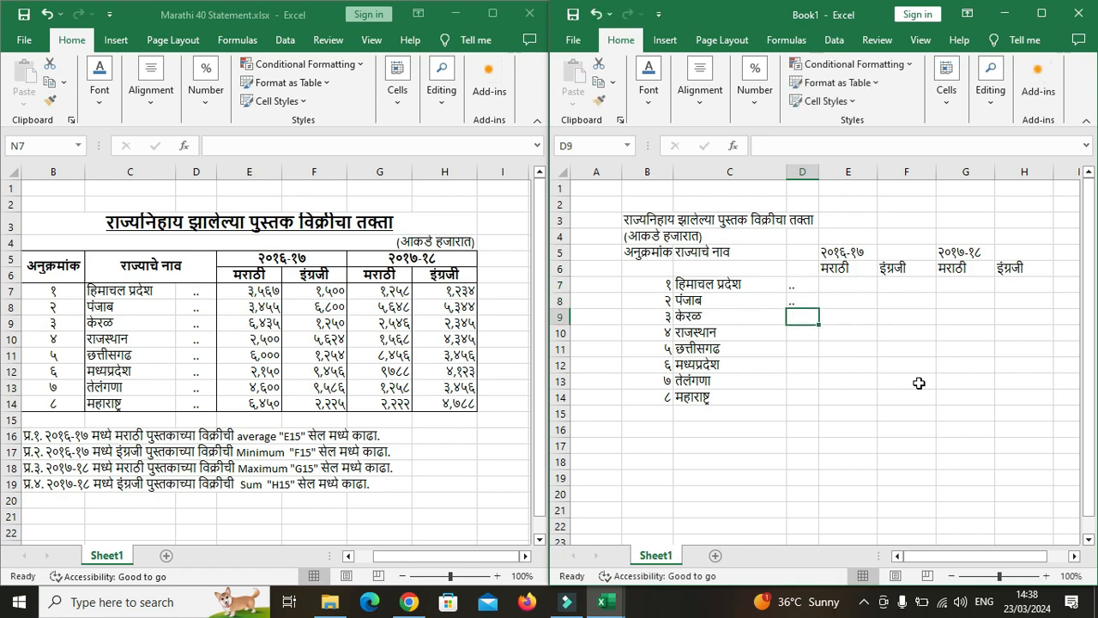
text(..)
key(Return)
text(..)
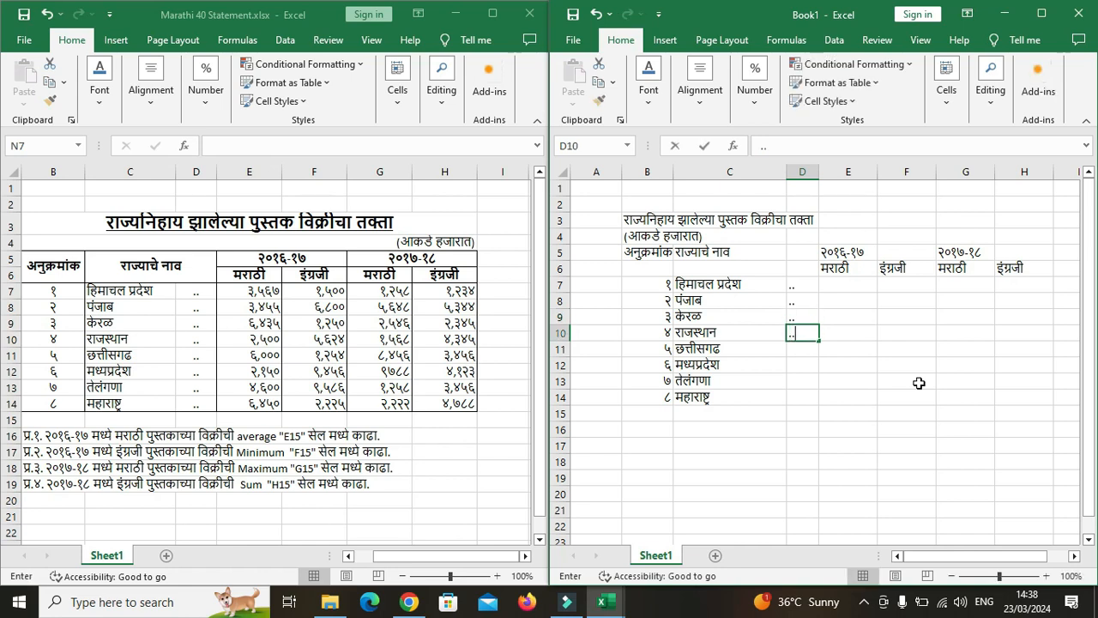
key(Return)
text(..)
key(Return)
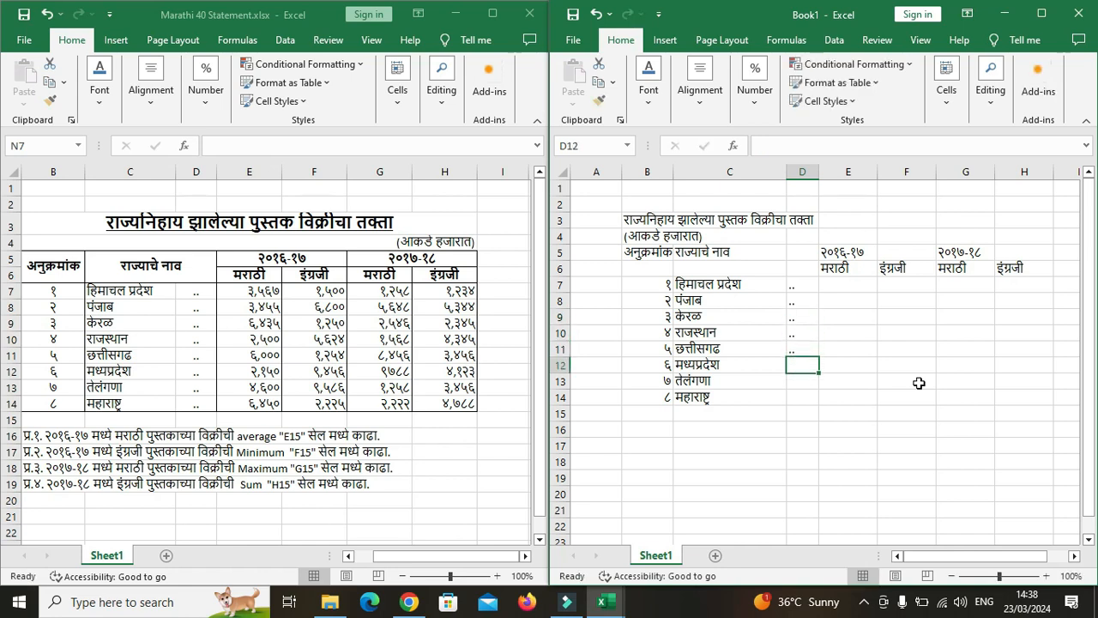
text(..)
key(Return)
text(..)
key(Return)
text(..)
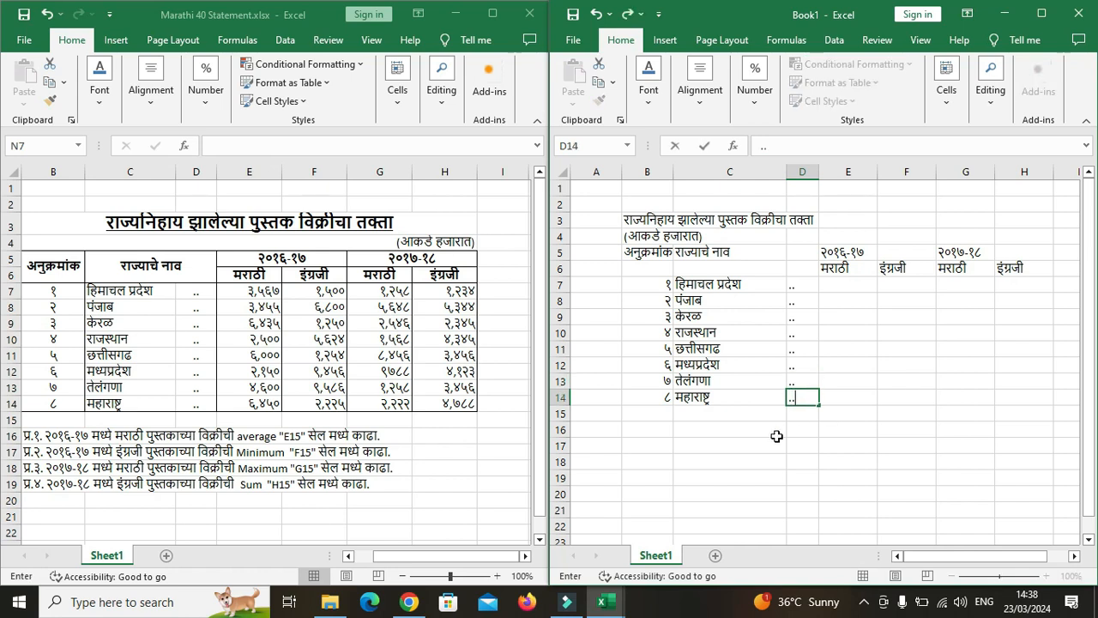
key(Return)
Enter the २०१६-१७ Marathi sales figures ३,५६७ in E7 and ३,४५५ in E8
click(845, 284)
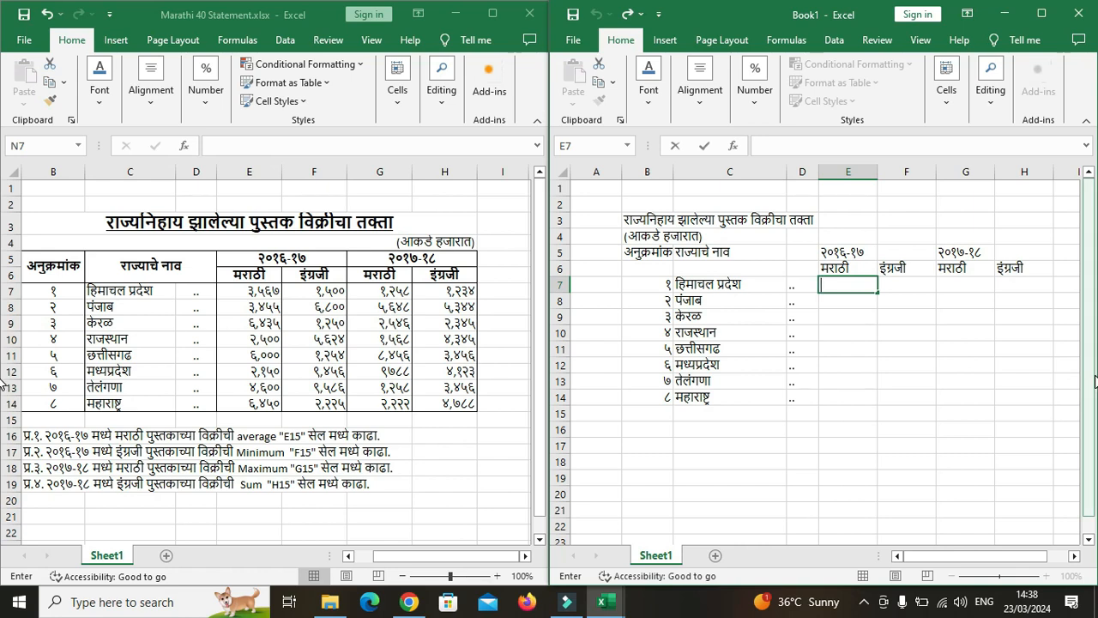
text(३,५६७)
key(Return)
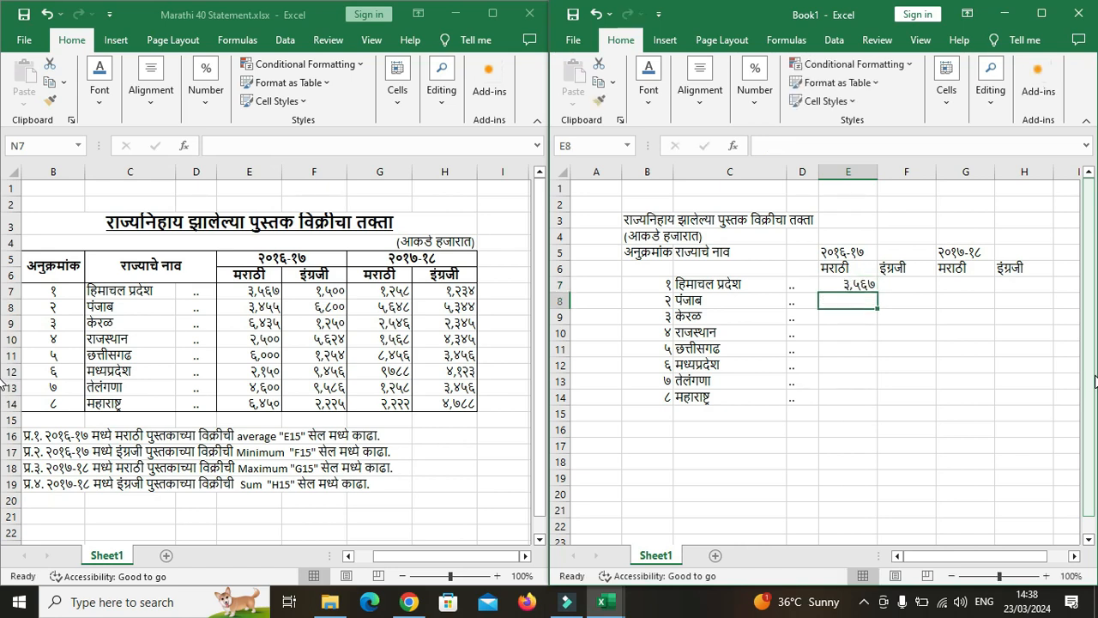
text(३,४५५)
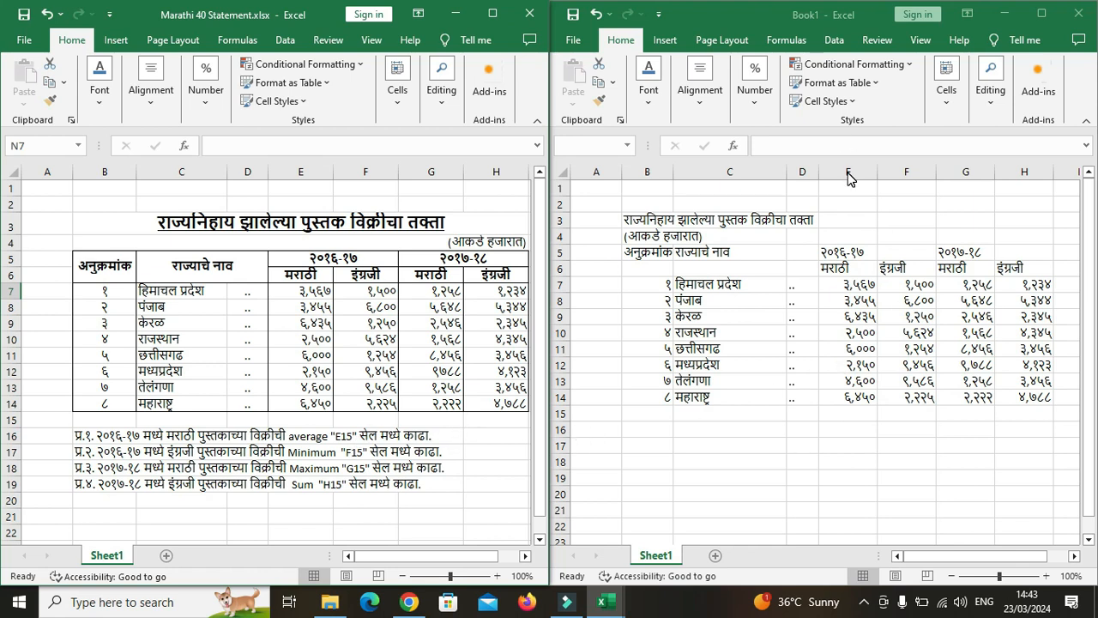
Calculate the average of the २०१६-१७ Marathi sales in E15 with =AVERAGE(E7:E14)
click(845, 414)
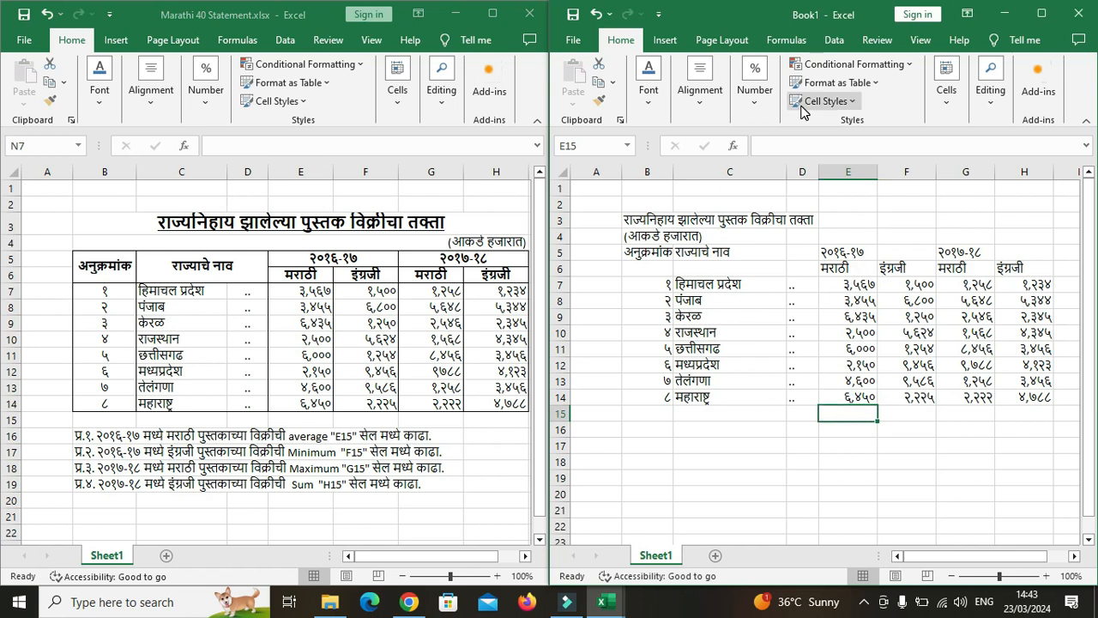
click(786, 40)
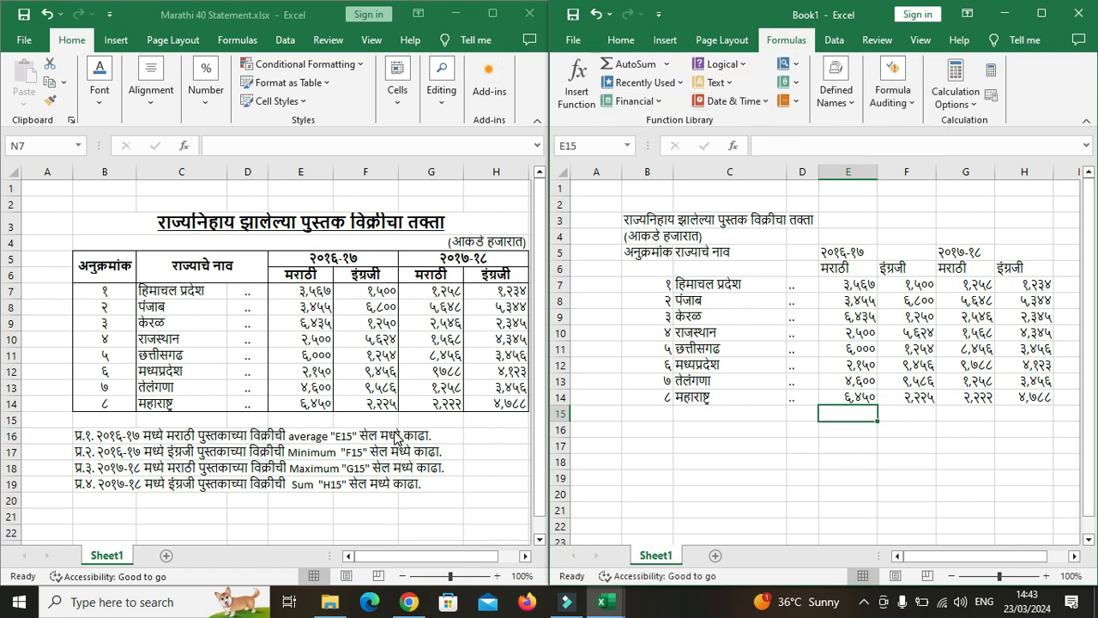
click(666, 67)
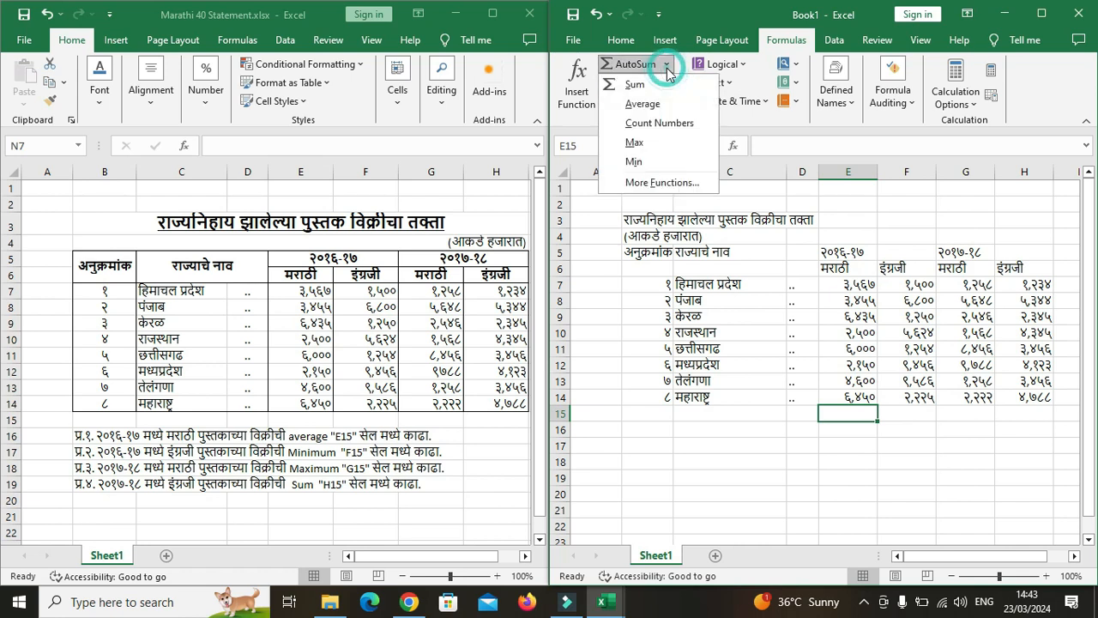
click(638, 108)
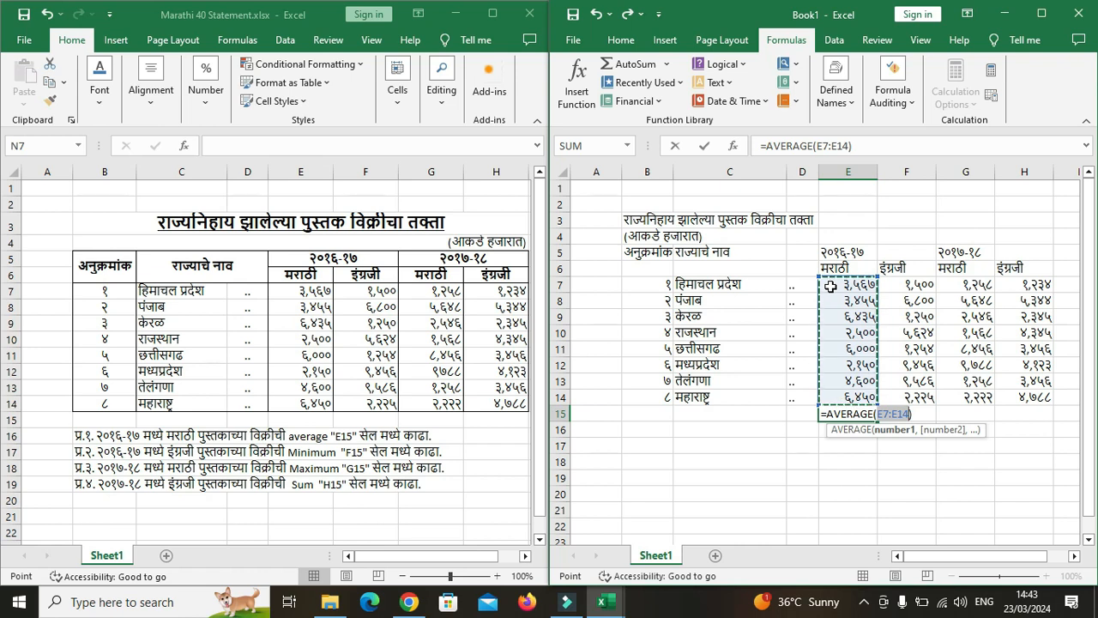
drag(826, 280, 844, 397)
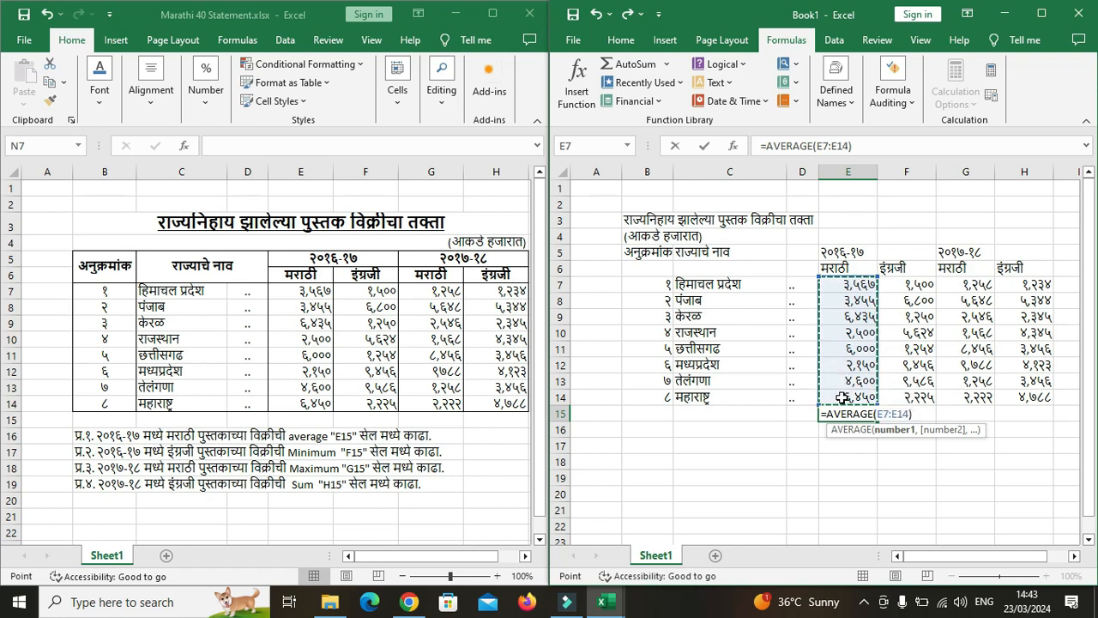
key(Return)
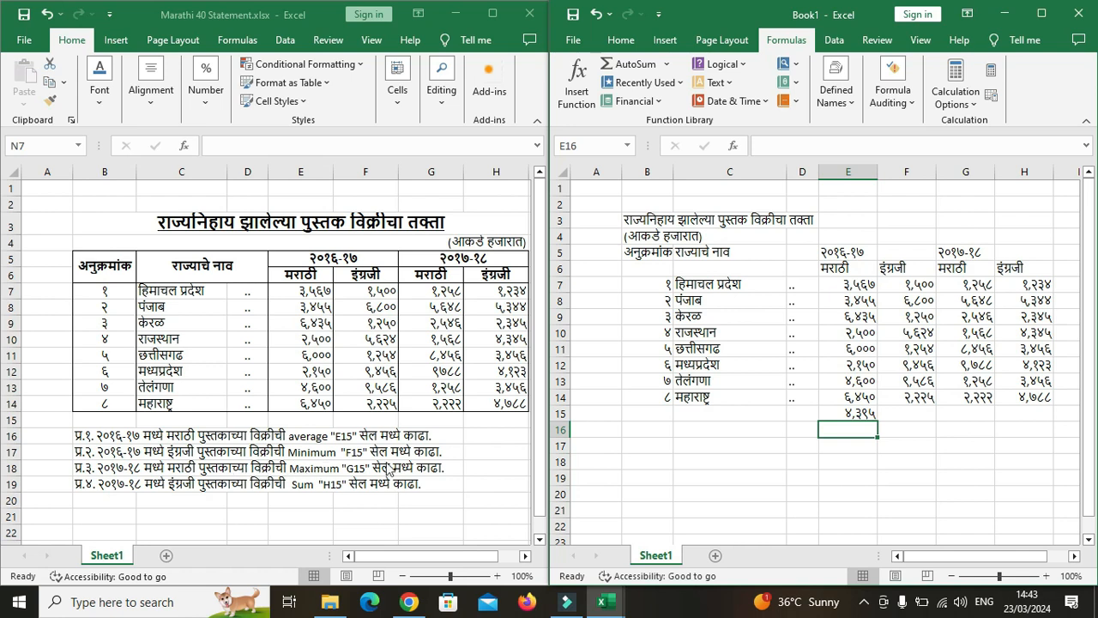
Calculate the minimum of the २०१६-१७ English sales in F15 with =MIN(F7:F14)
click(920, 415)
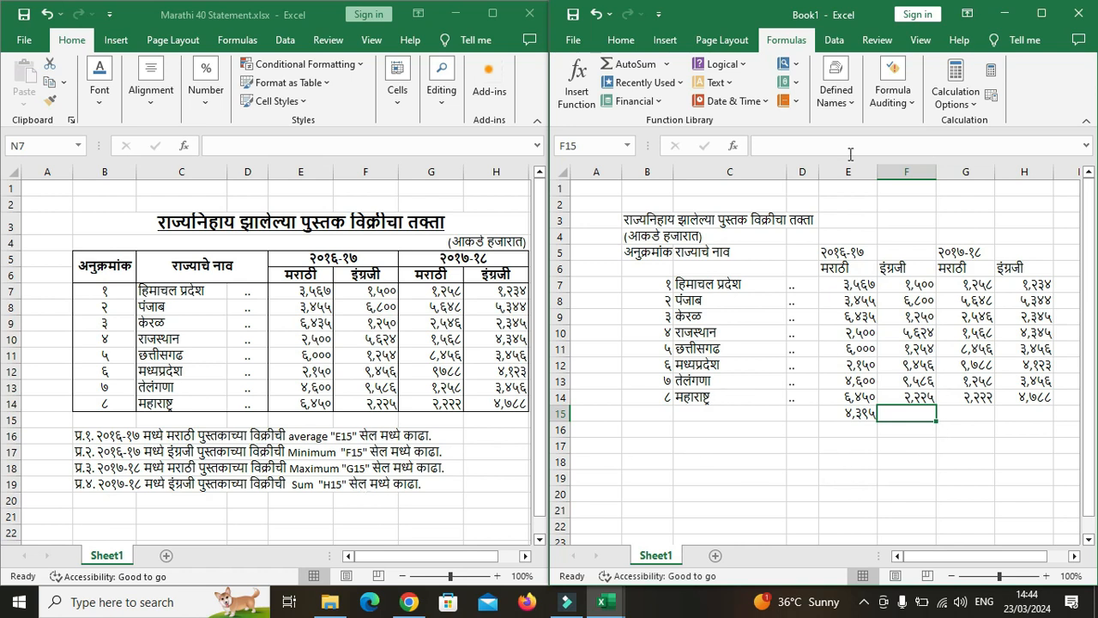
click(667, 64)
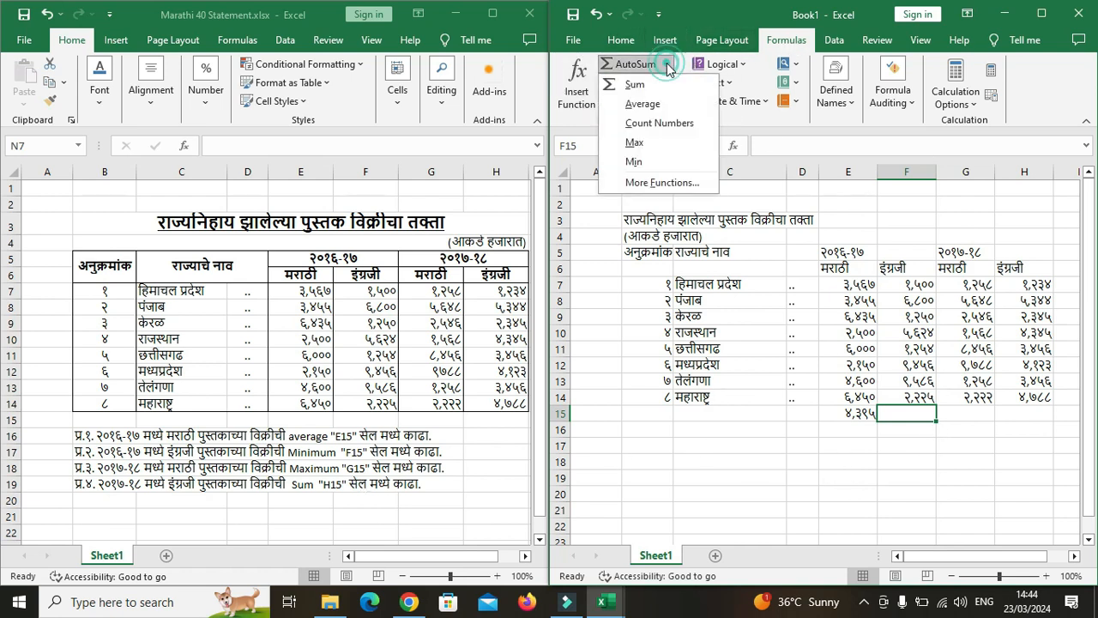
click(635, 161)
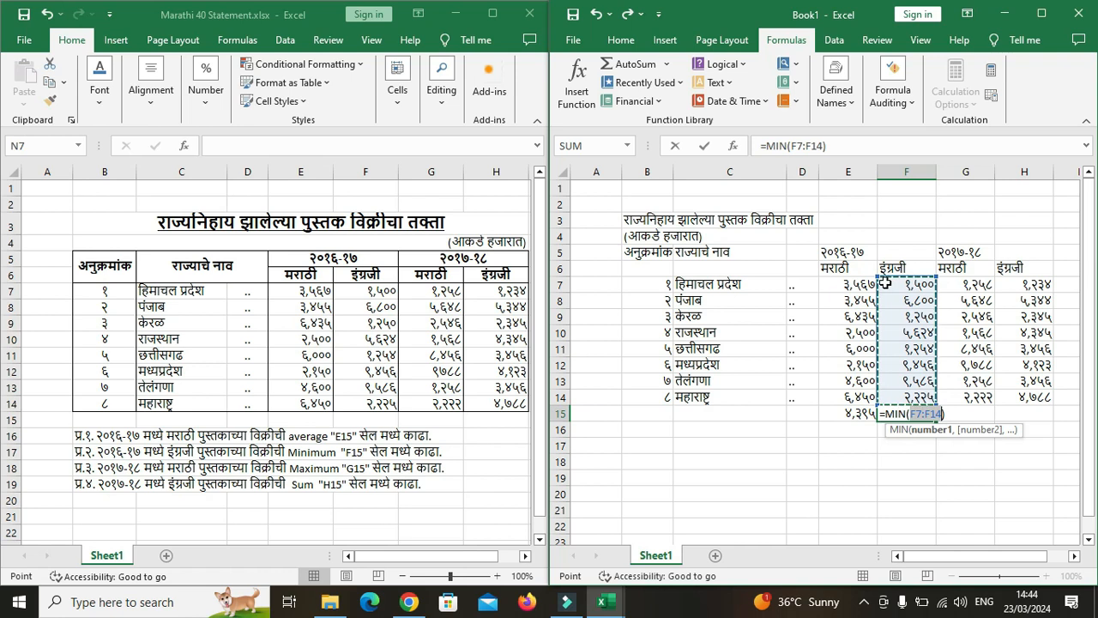
drag(885, 283, 893, 407)
key(Return)
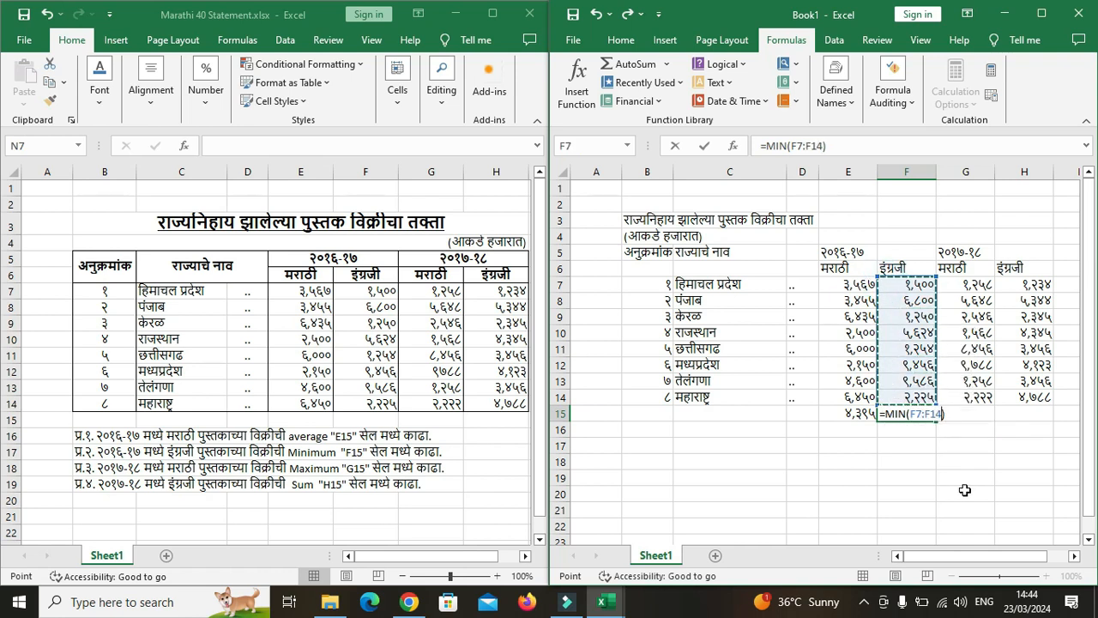
click(1034, 478)
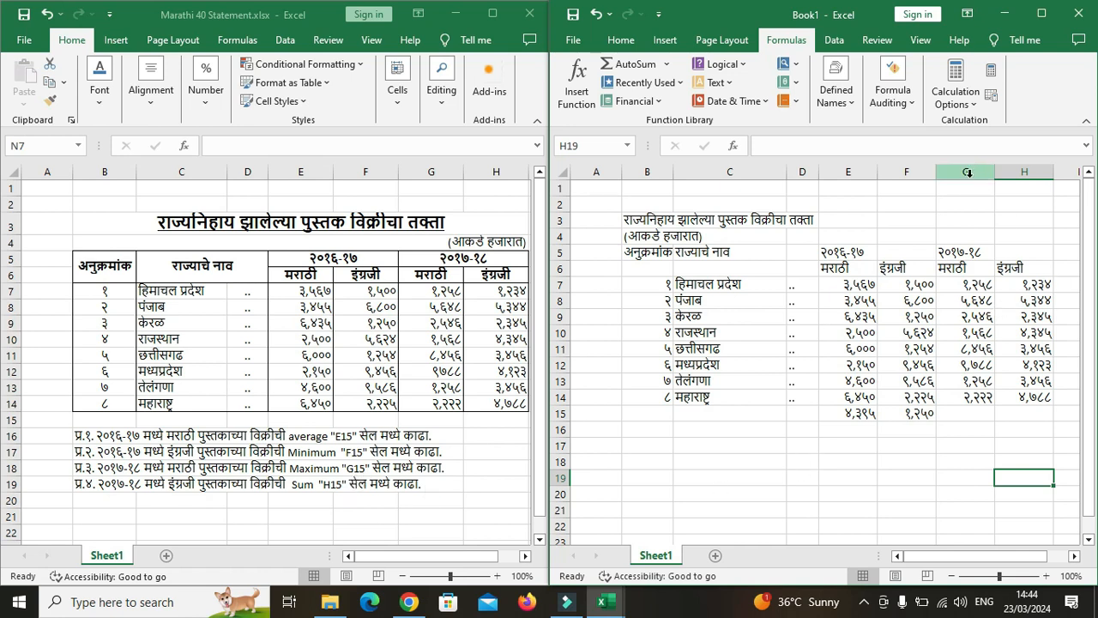
Calculate the maximum of the २०१७-१८ Marathi sales in G15 with =MAX(G7:G14)
click(952, 414)
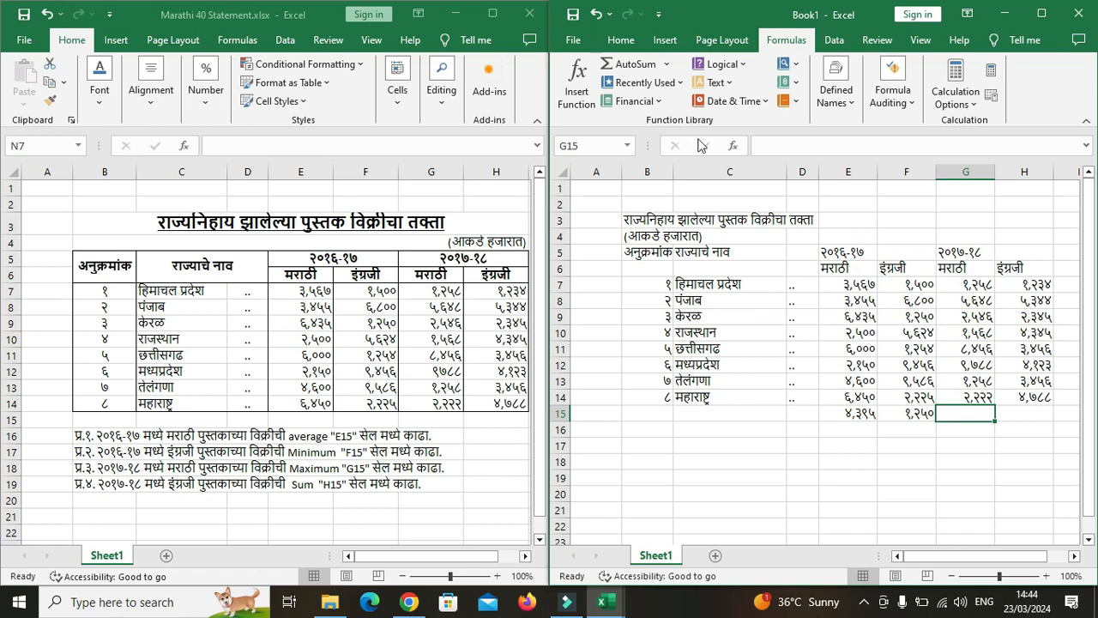
click(668, 66)
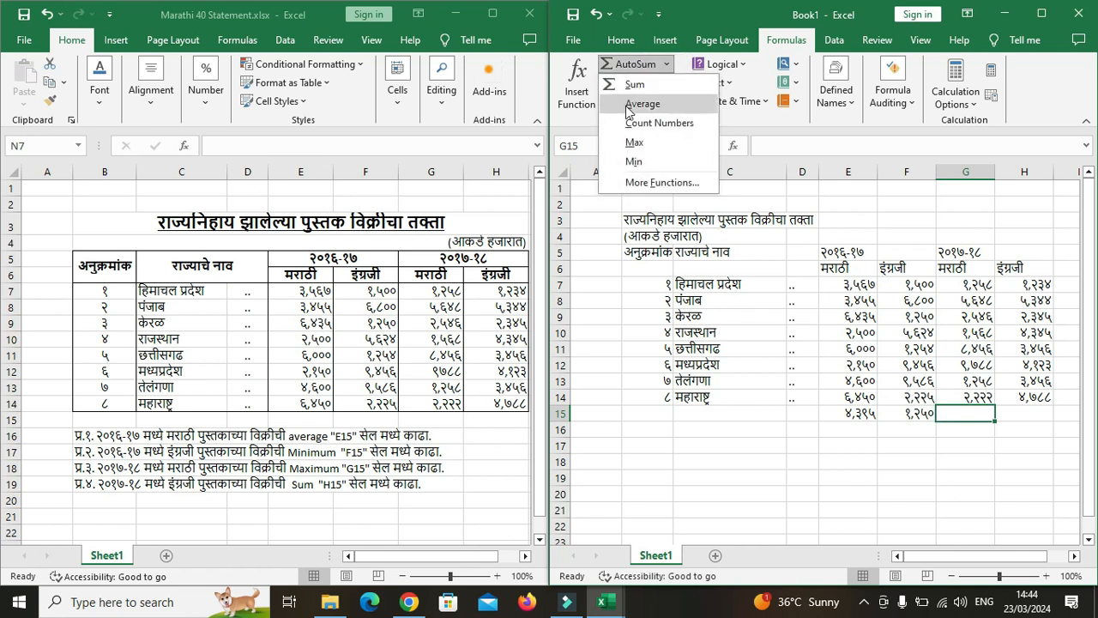
click(644, 139)
drag(953, 284, 952, 400)
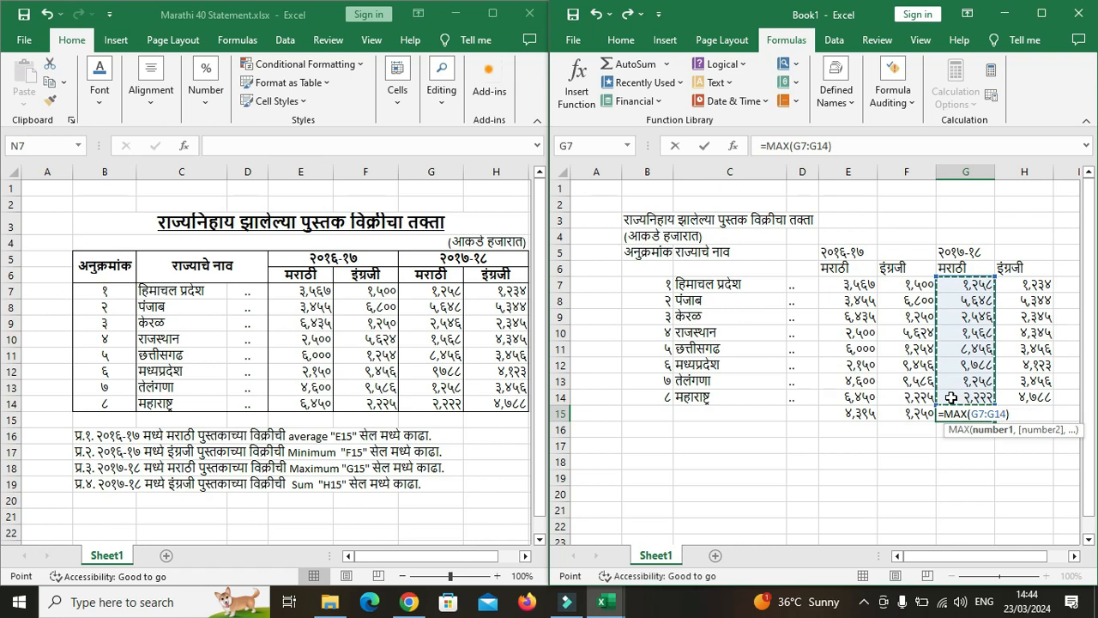
key(Return)
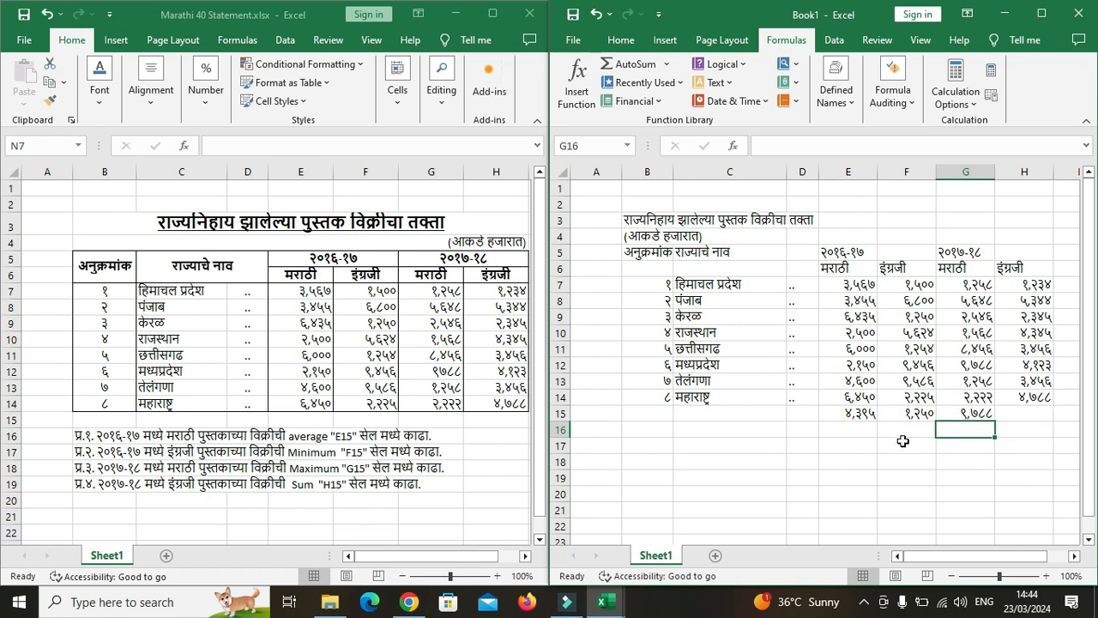
Calculate the sum of the २०१७-१८ English sales in H15 with =SUM(H7:H14)
click(1028, 415)
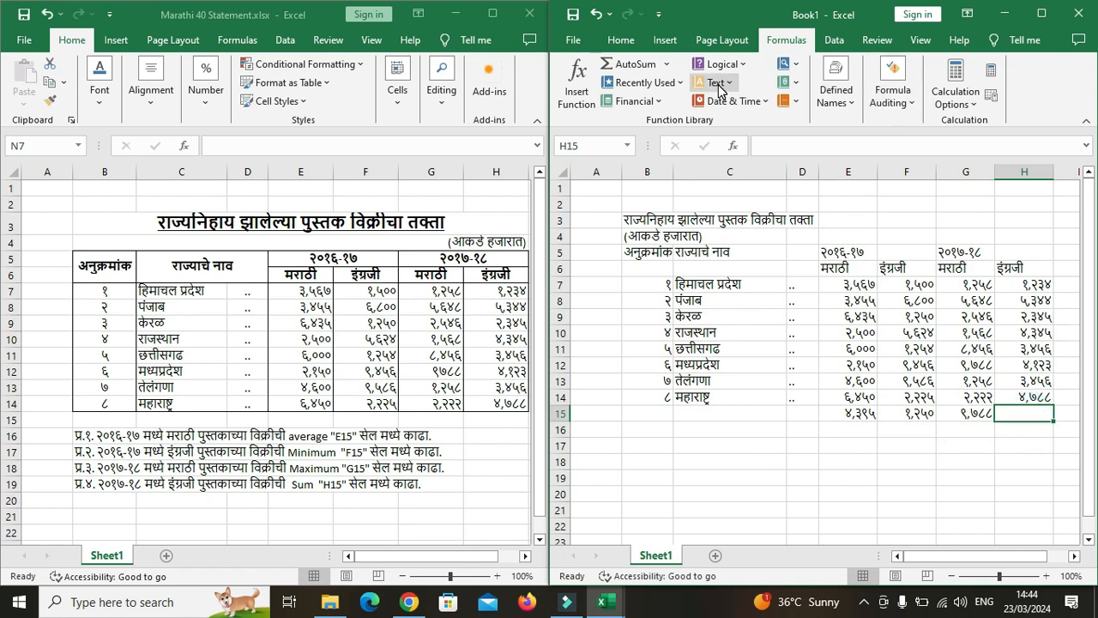
click(666, 64)
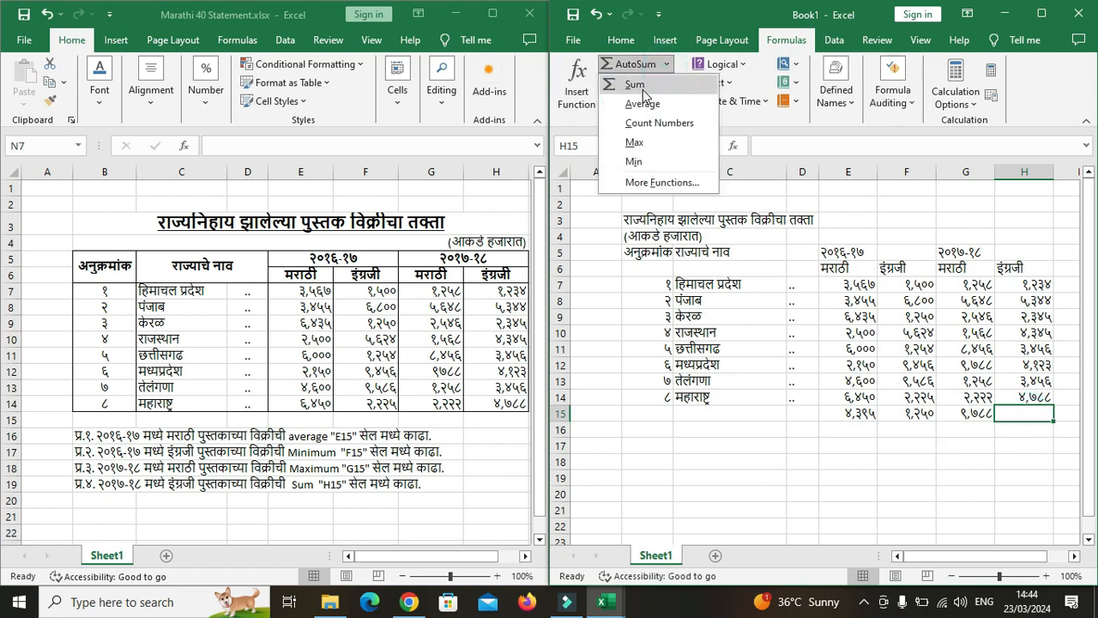
click(652, 86)
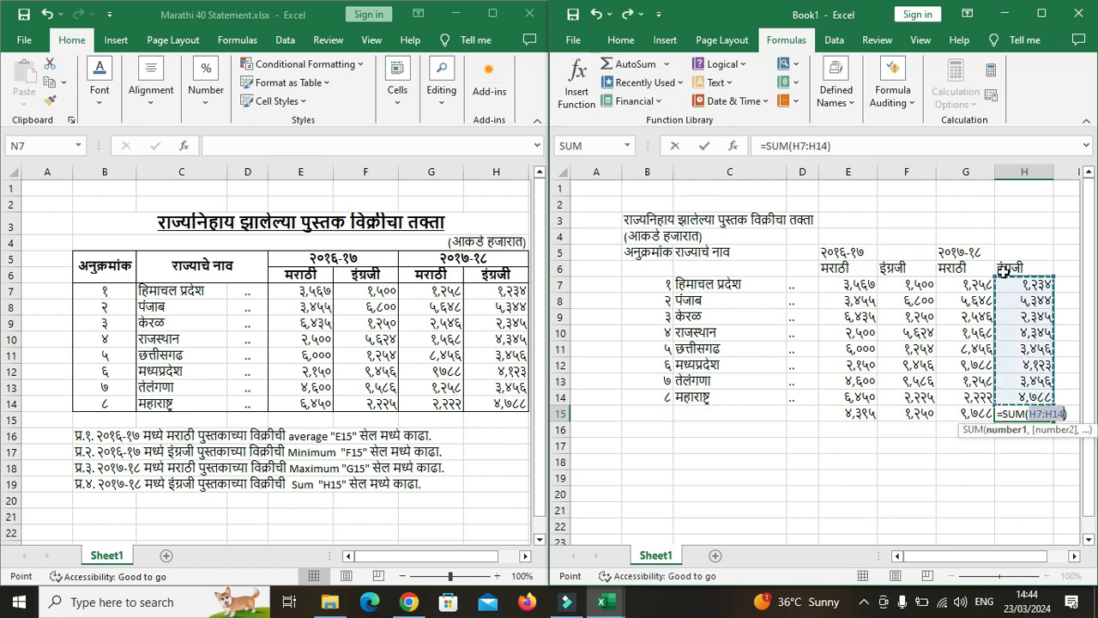
drag(1001, 283, 1013, 397)
key(Return)
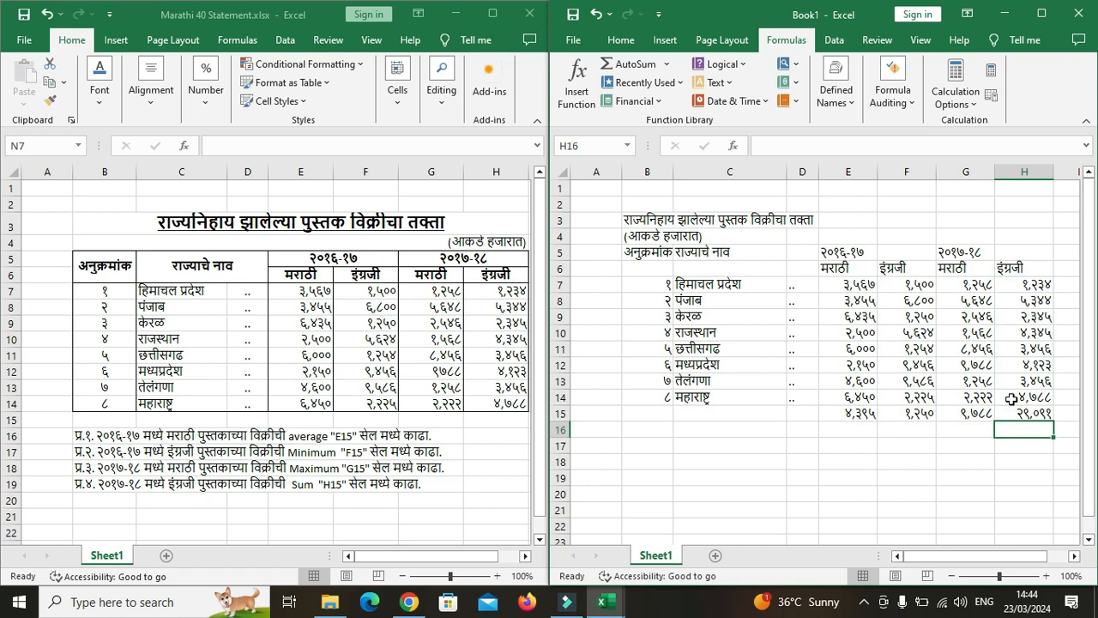
click(976, 491)
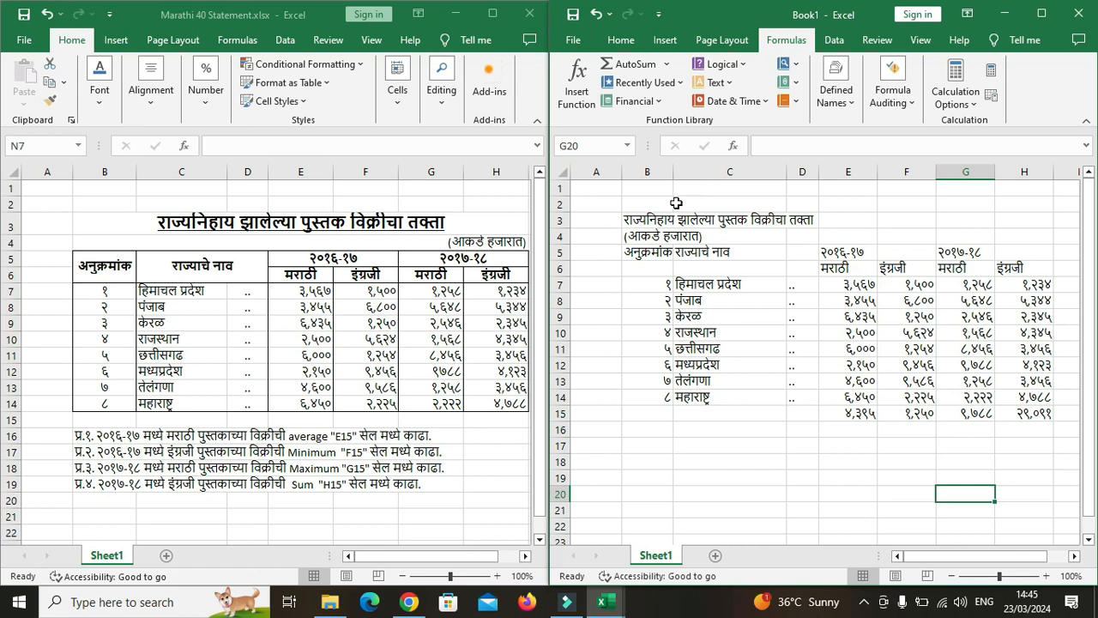
click(648, 221)
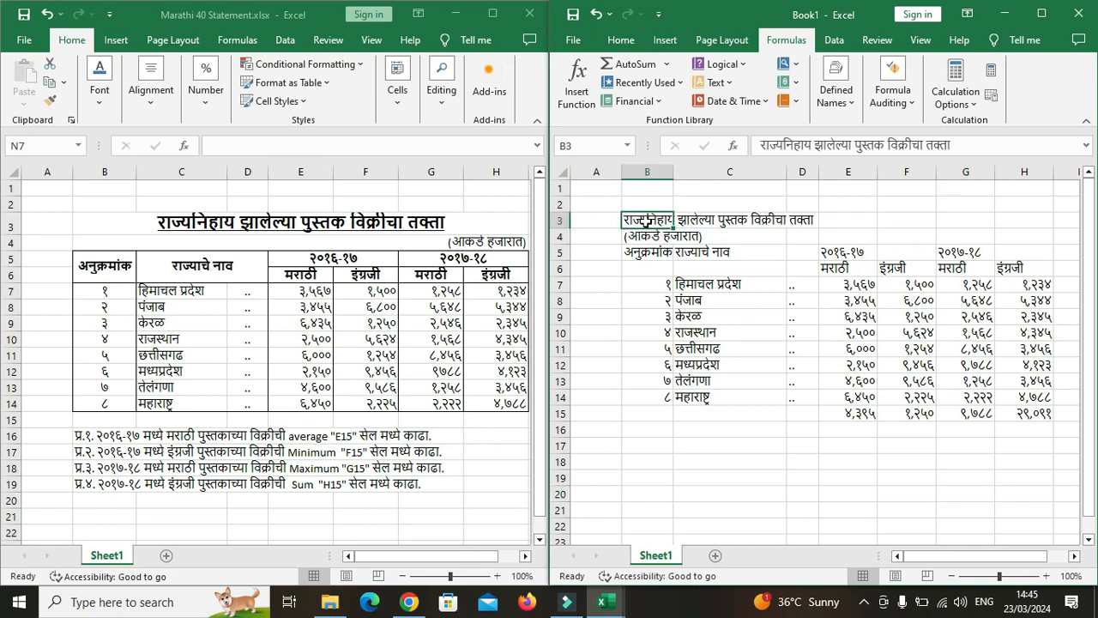
double_click(648, 221)
drag(626, 221, 678, 221)
click(700, 286)
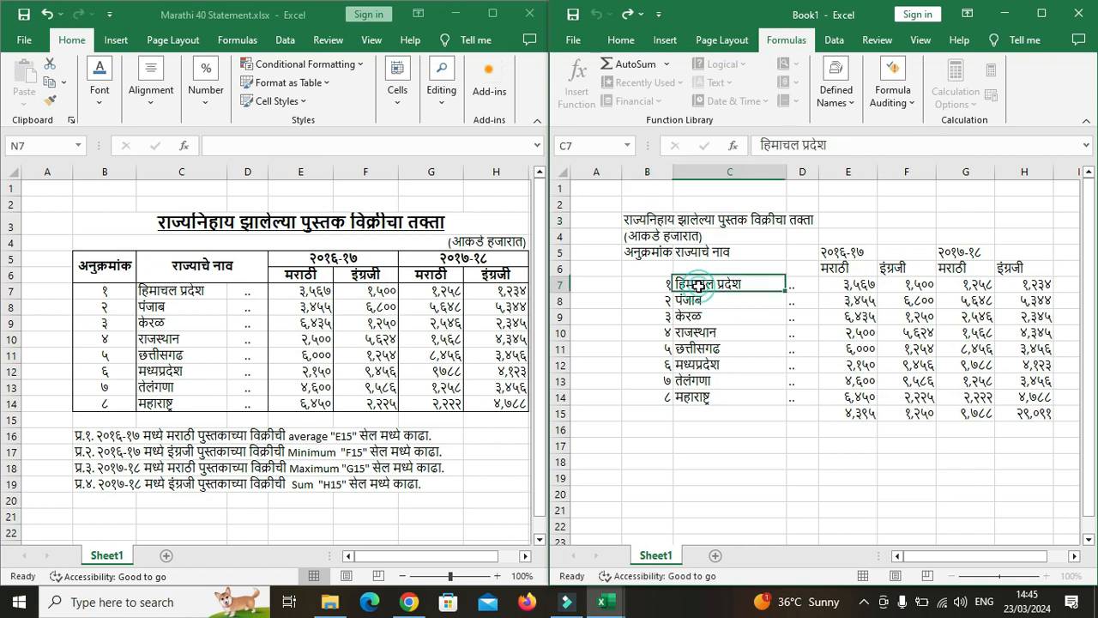
Format the statement title in B3 as bold and underlined with font size 16
click(640, 223)
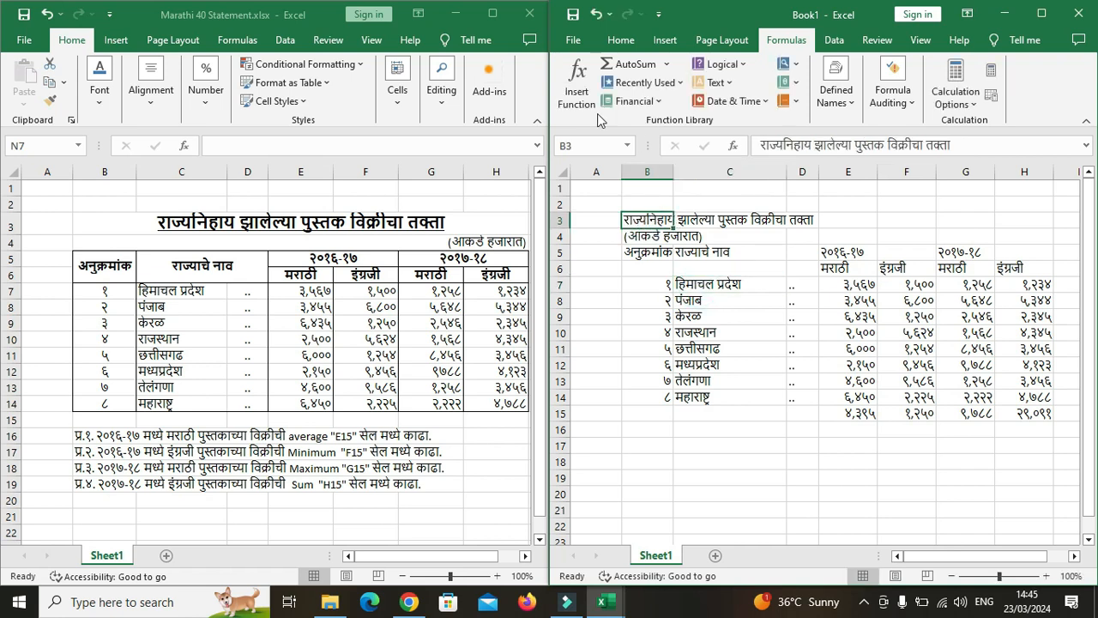
click(620, 41)
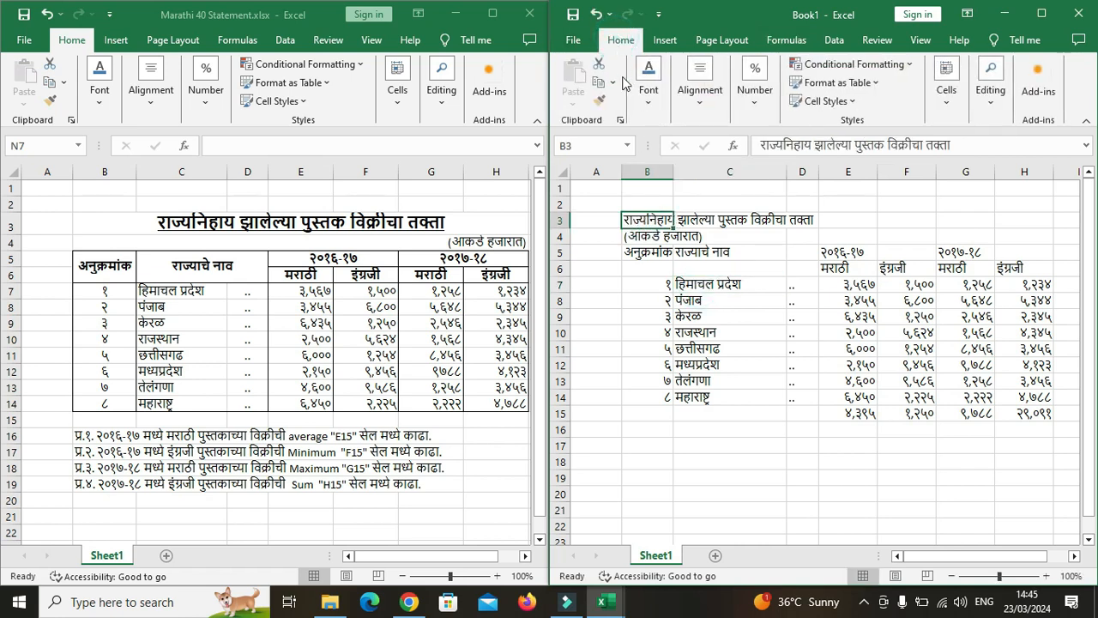
click(649, 86)
click(643, 166)
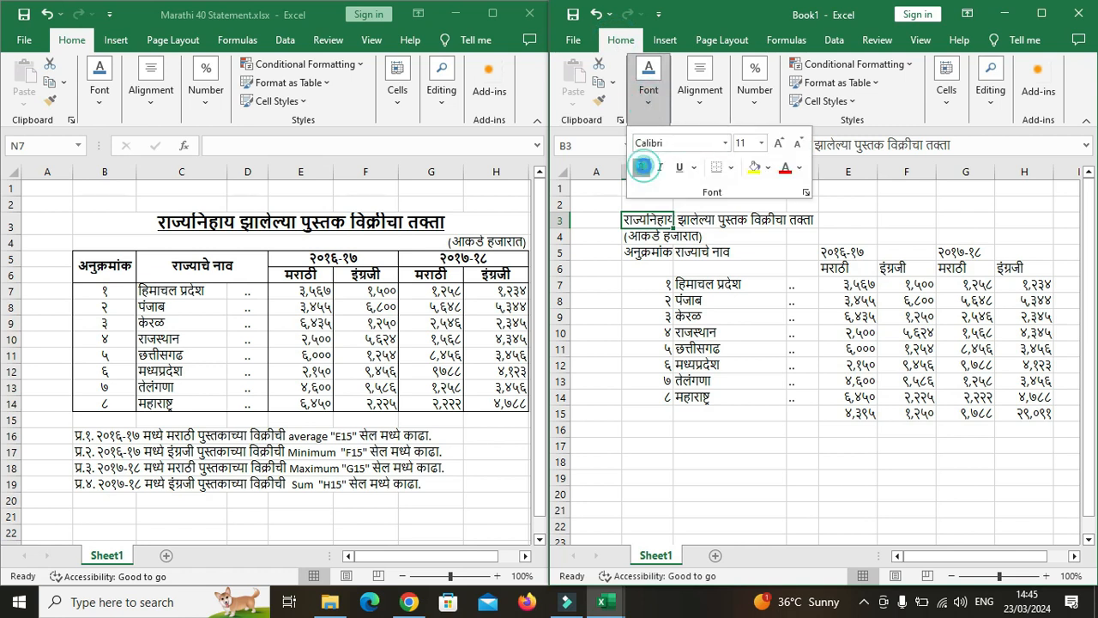
click(680, 166)
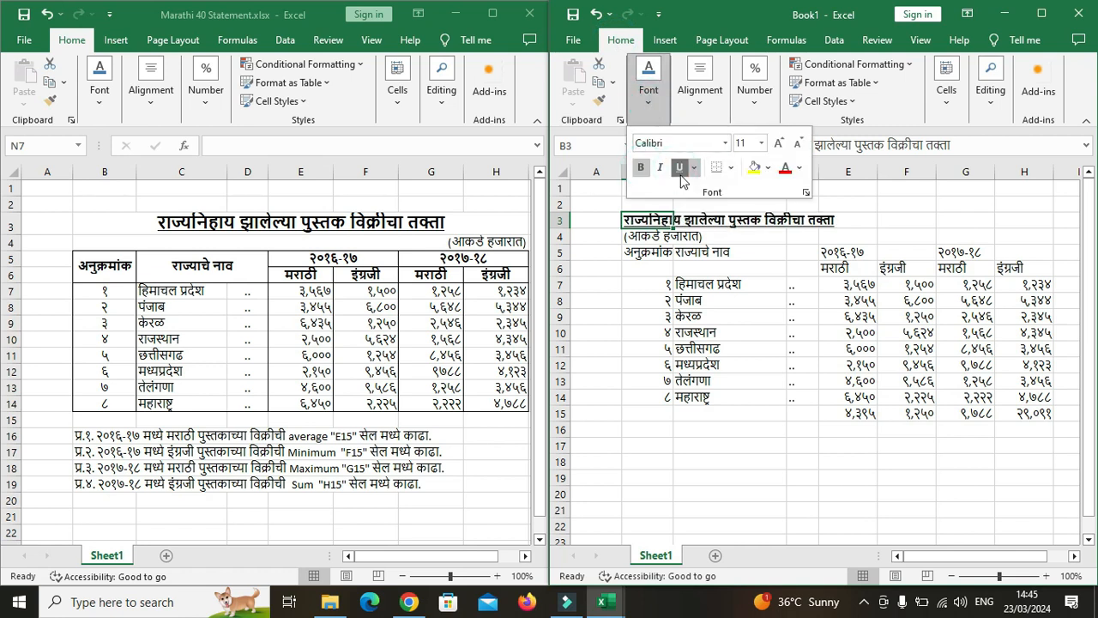
click(762, 143)
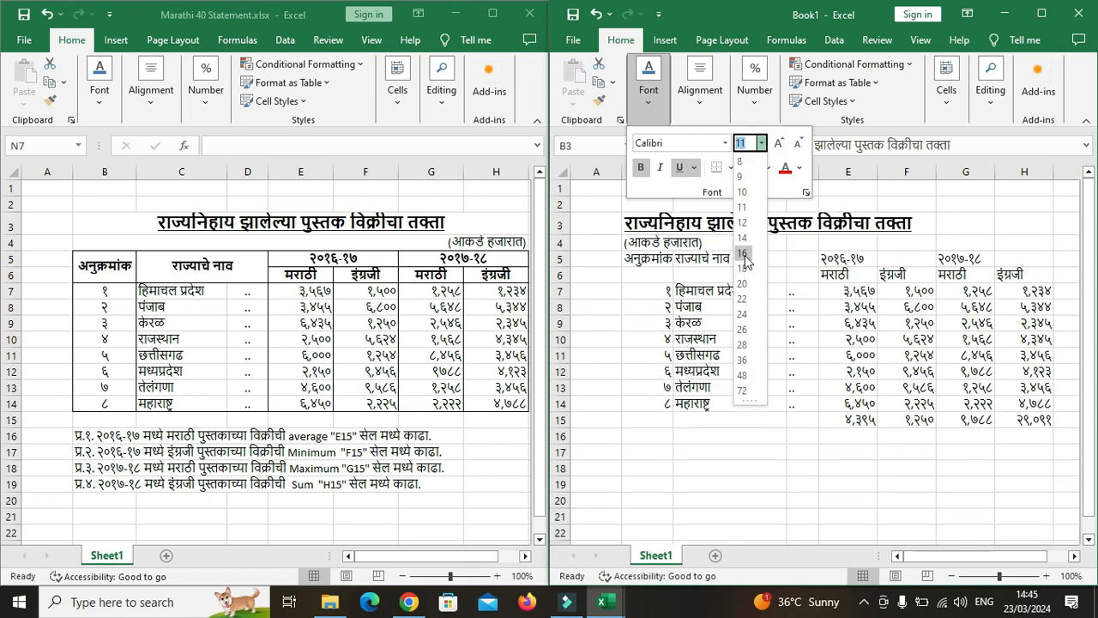
click(744, 254)
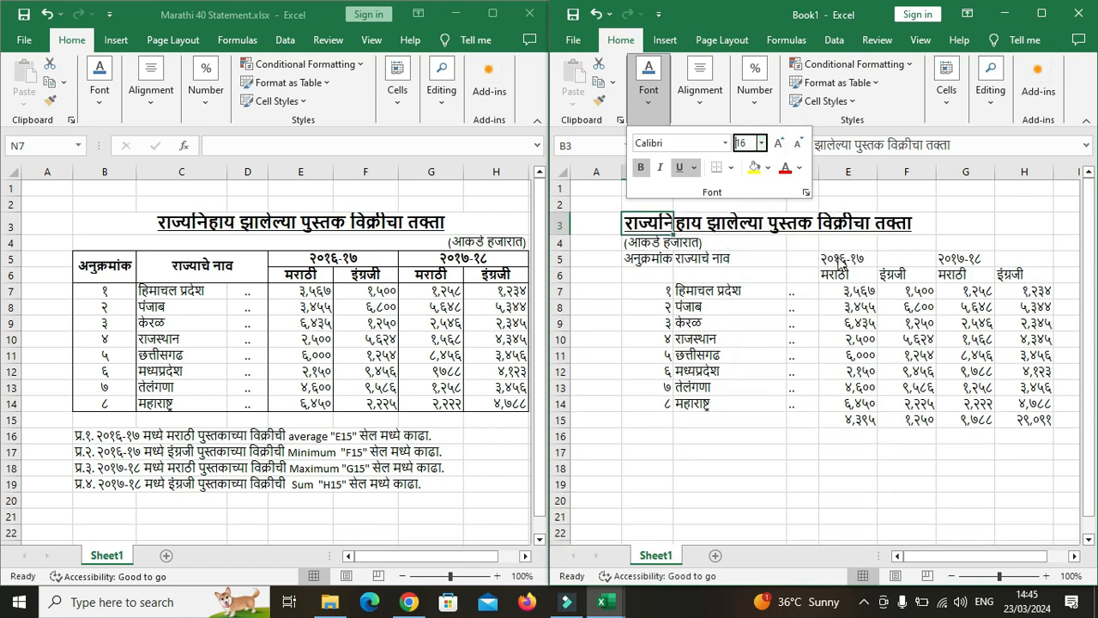
click(954, 227)
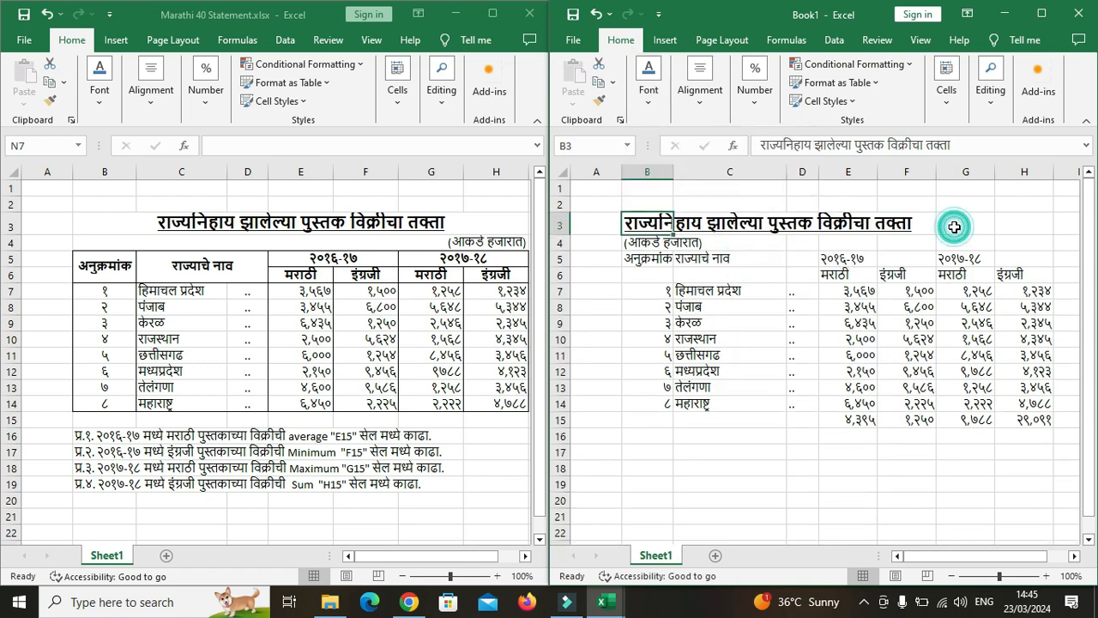
Merge and center the title across B3:H3
drag(638, 222, 1028, 224)
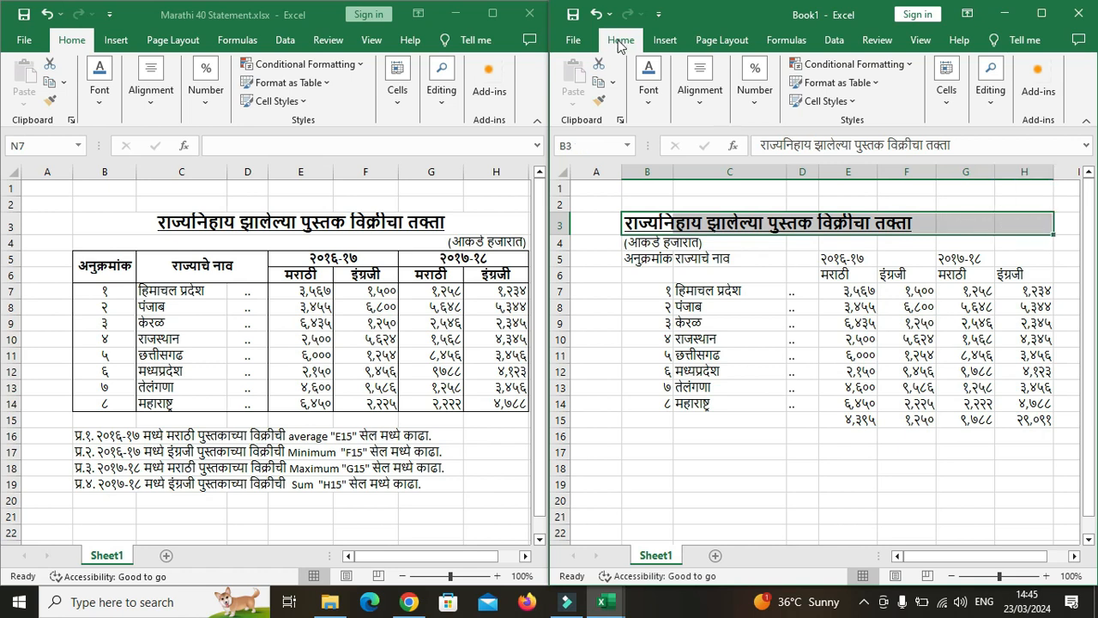
click(702, 104)
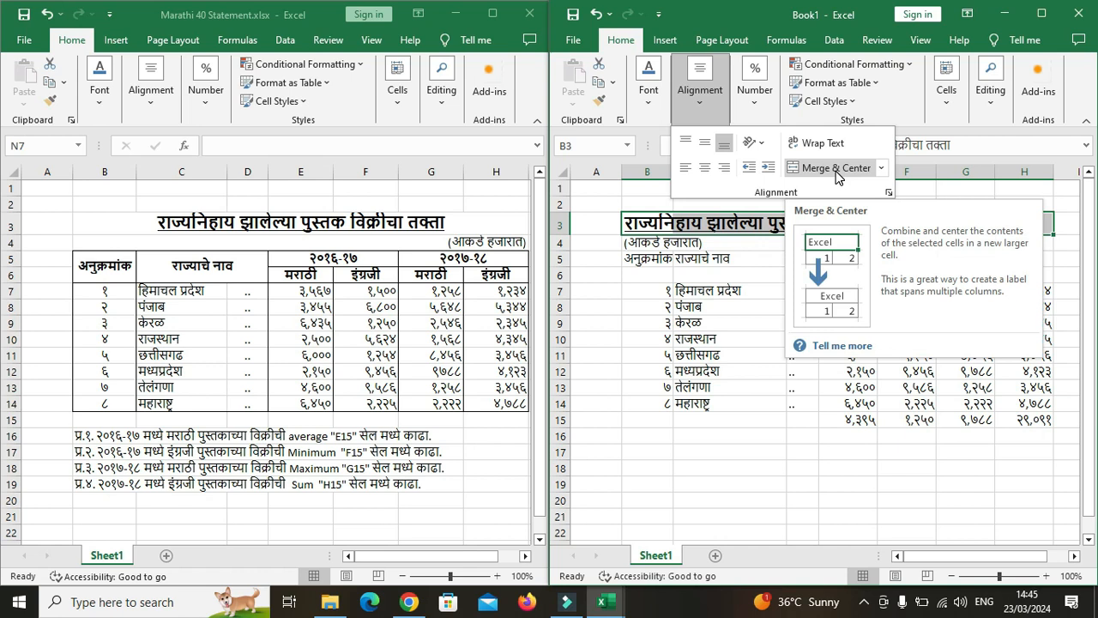
click(837, 169)
click(895, 305)
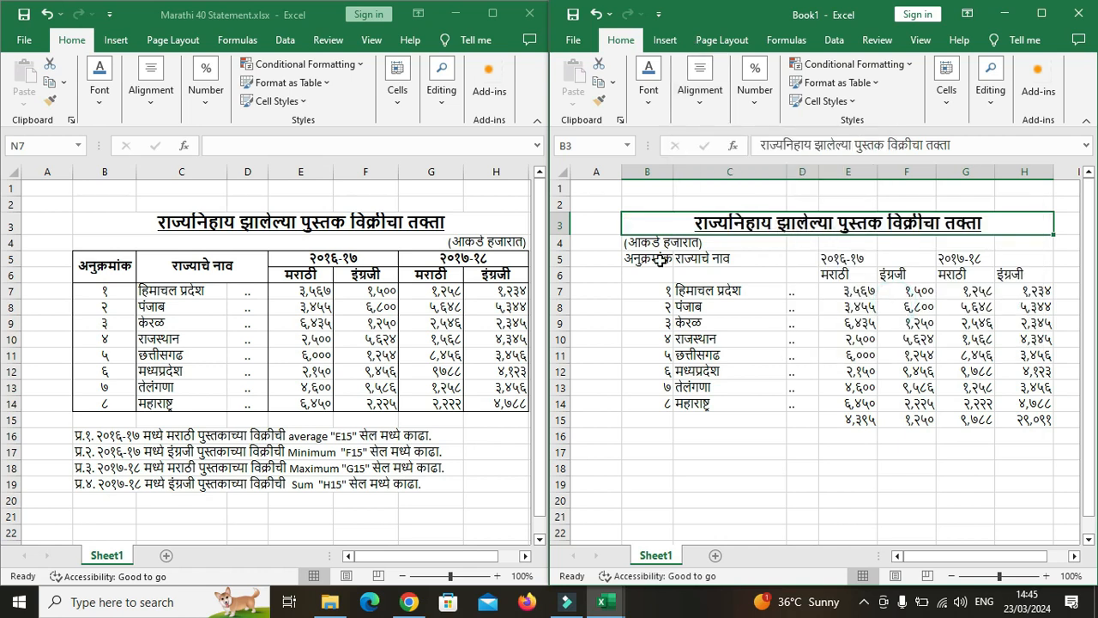
Merge B4:H4 with Merge Across and right-align the (आकडे हजारात) note in it
drag(633, 243, 1025, 242)
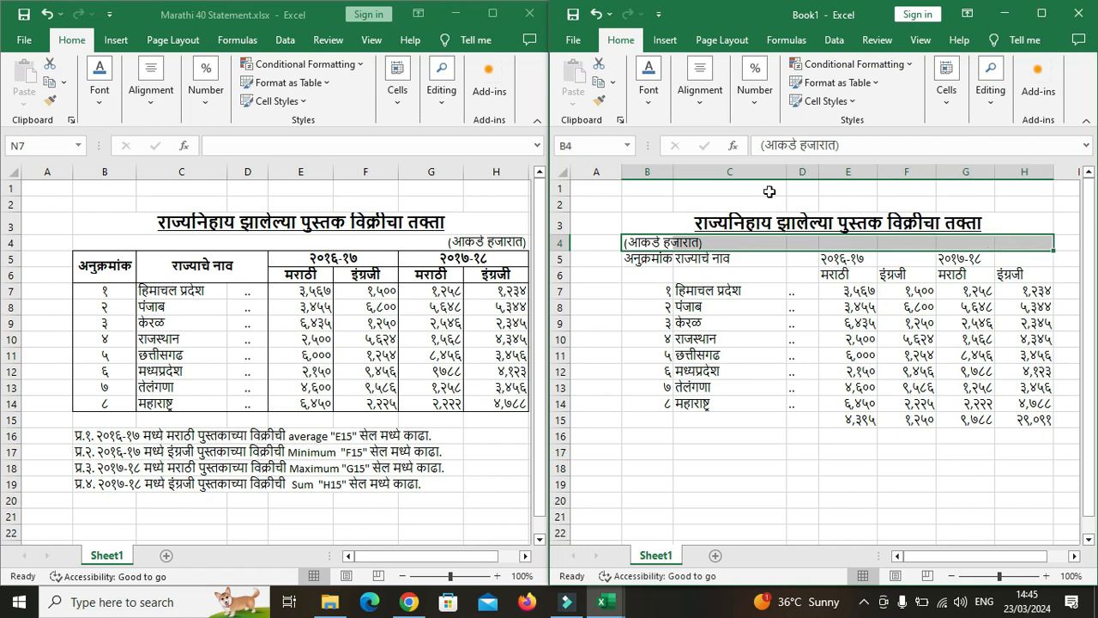
click(706, 97)
click(882, 169)
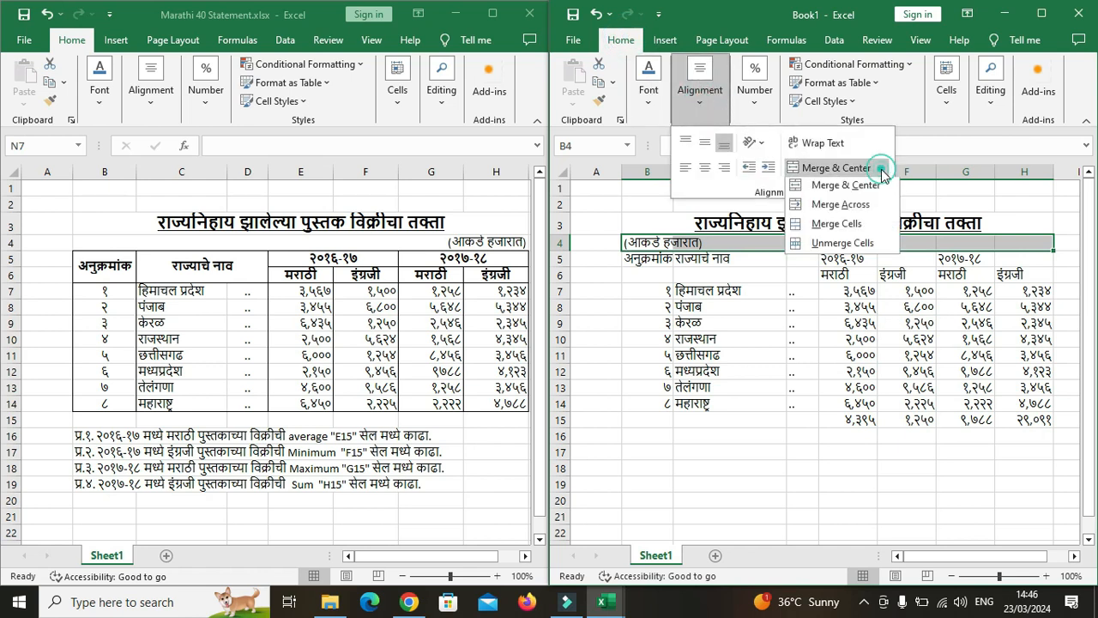
click(841, 210)
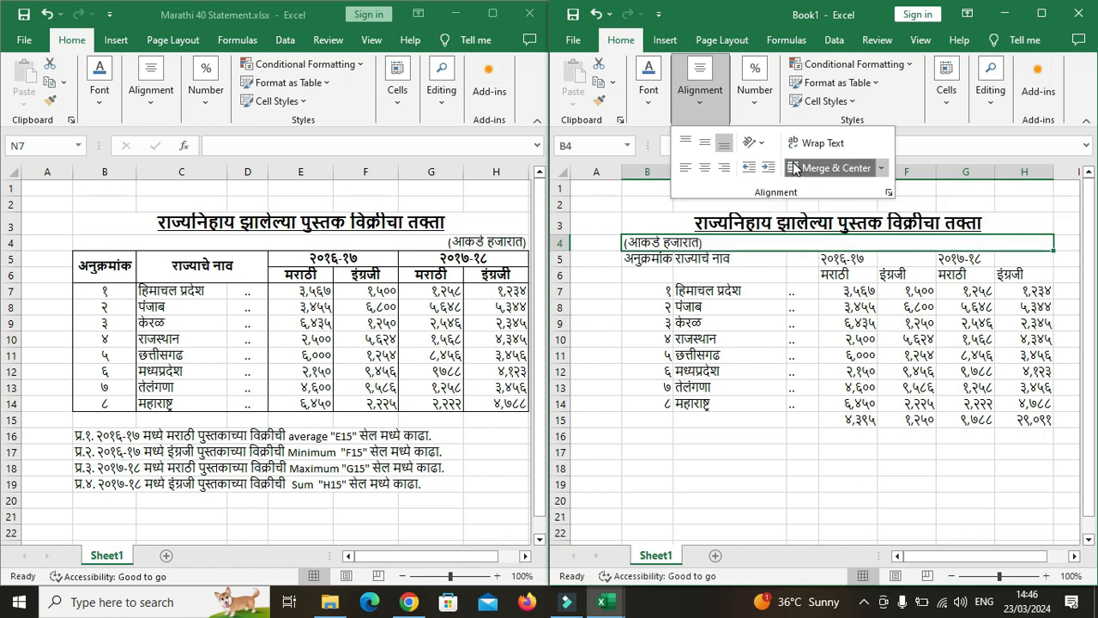
click(726, 171)
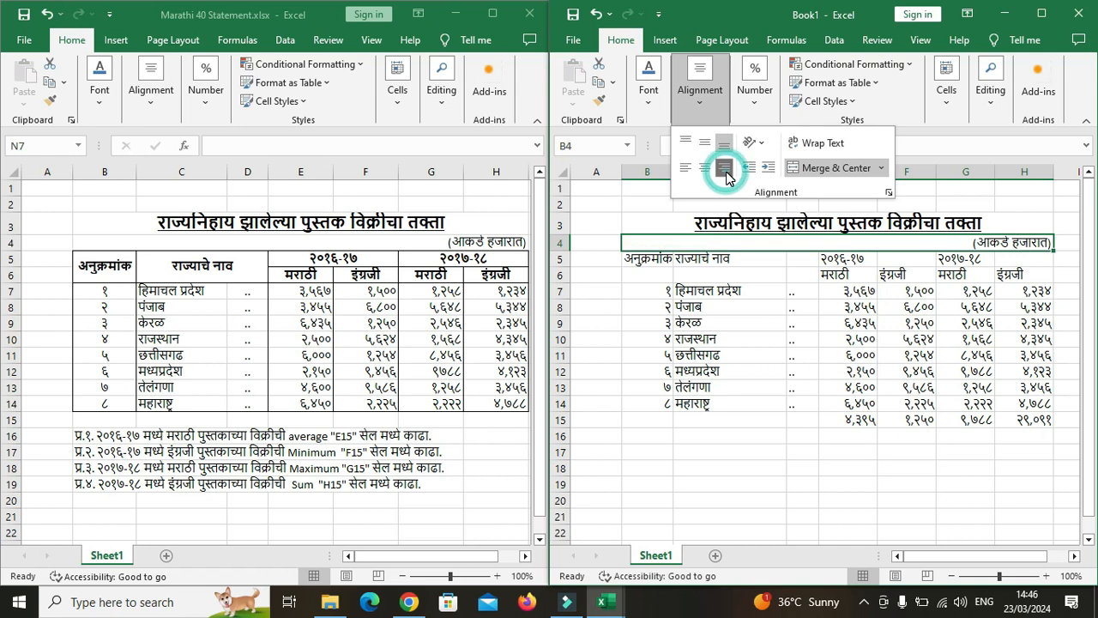
click(699, 435)
click(781, 450)
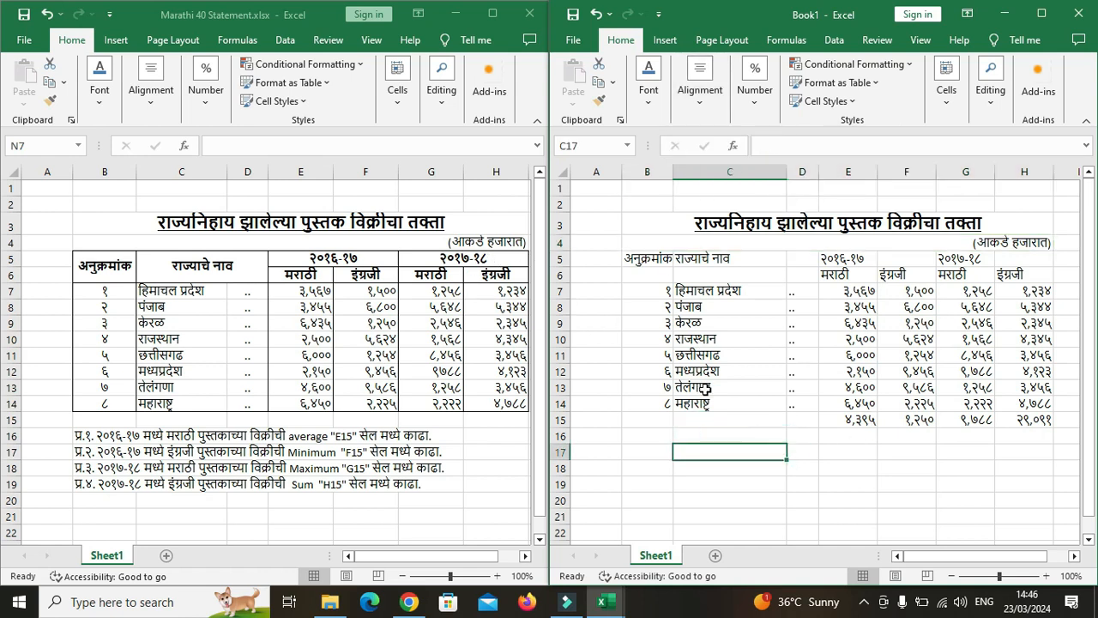
Merge and center the अनुक्रमांक heading over B5:B6
drag(639, 257, 641, 273)
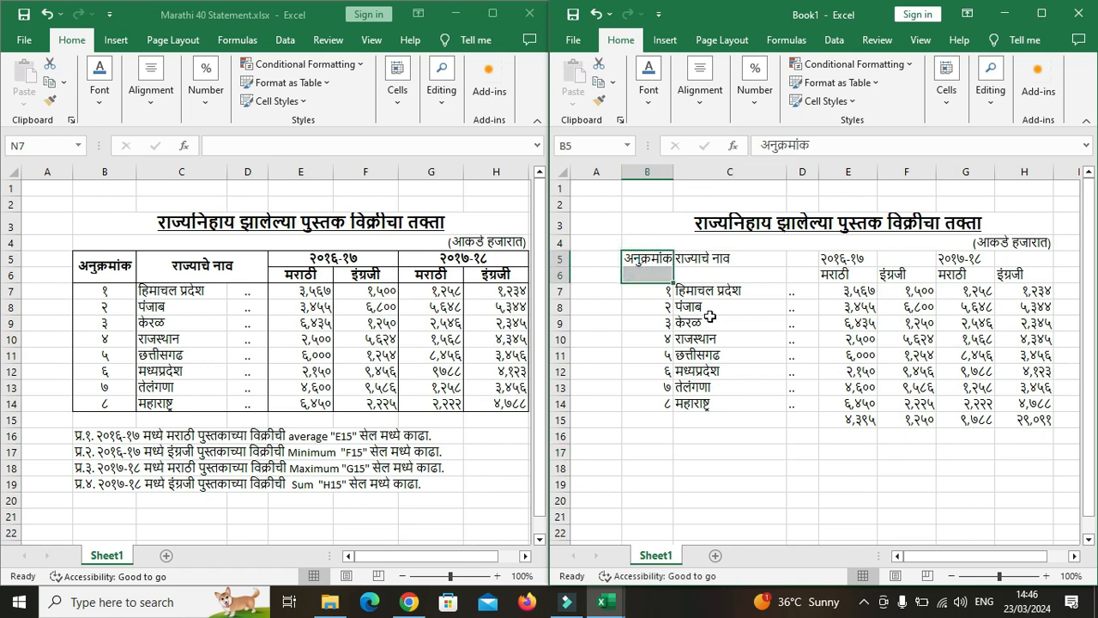
click(648, 99)
click(645, 109)
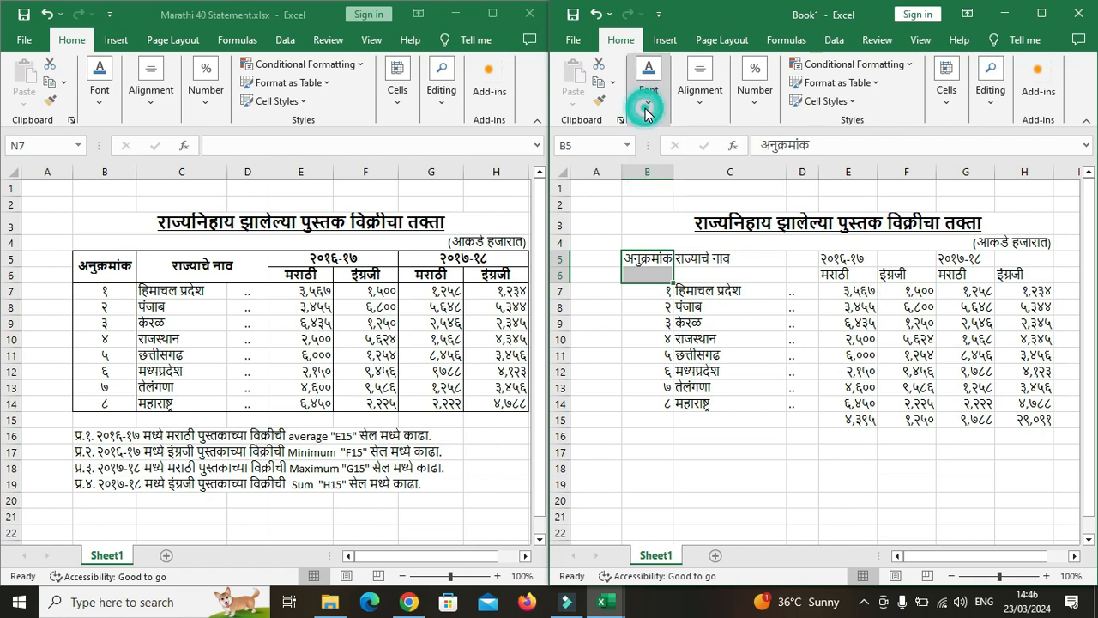
click(699, 105)
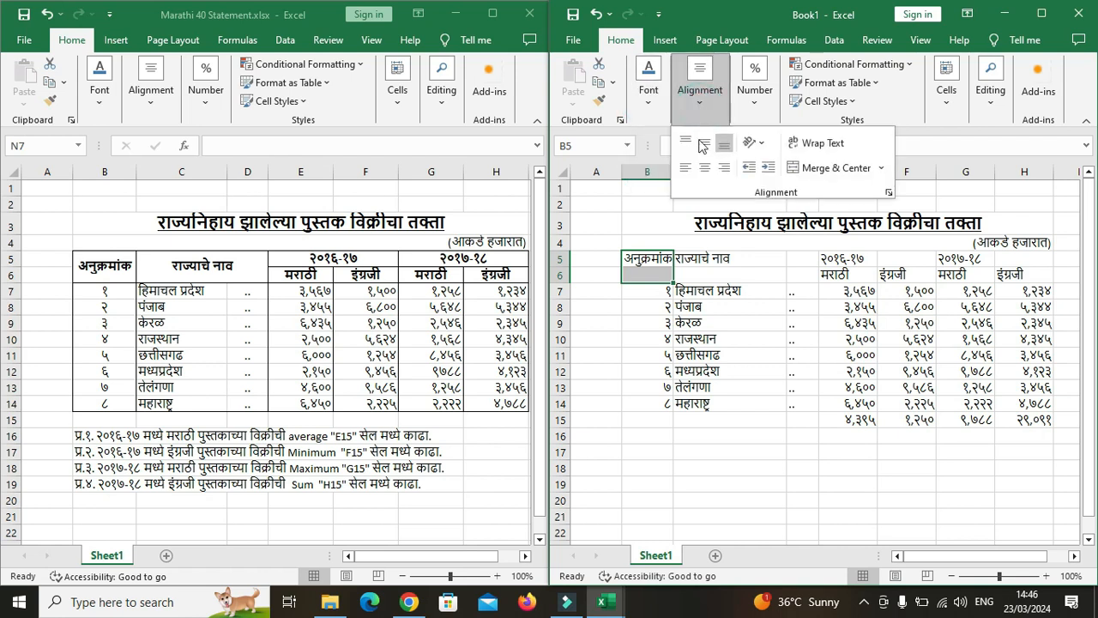
click(837, 171)
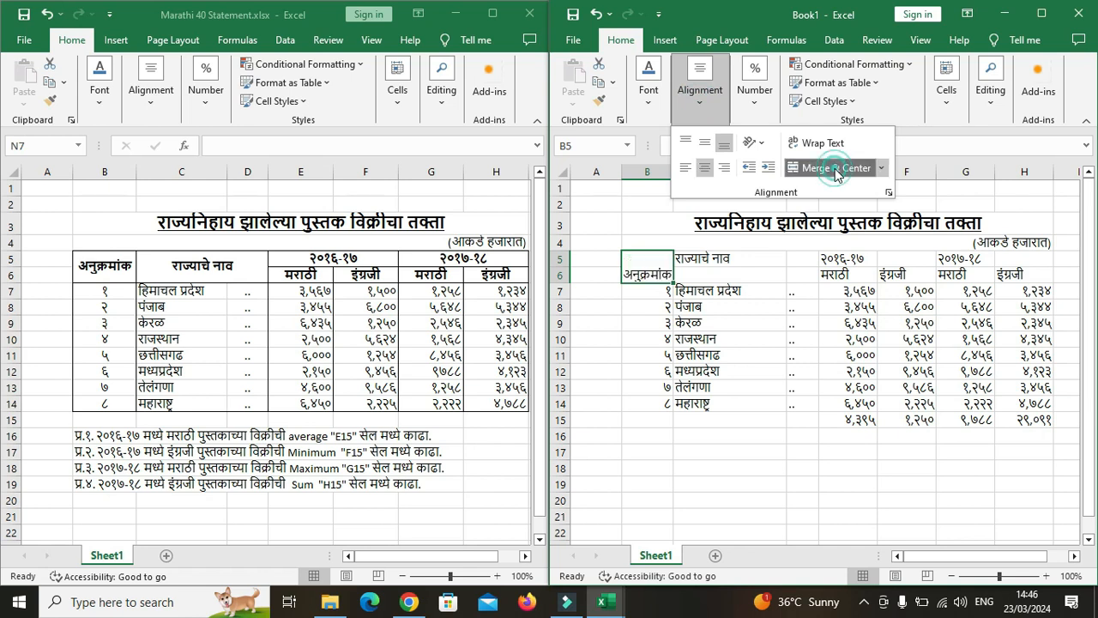
Make the अनुक्रमांक heading bold and widen column B slightly so the heading fits
click(648, 108)
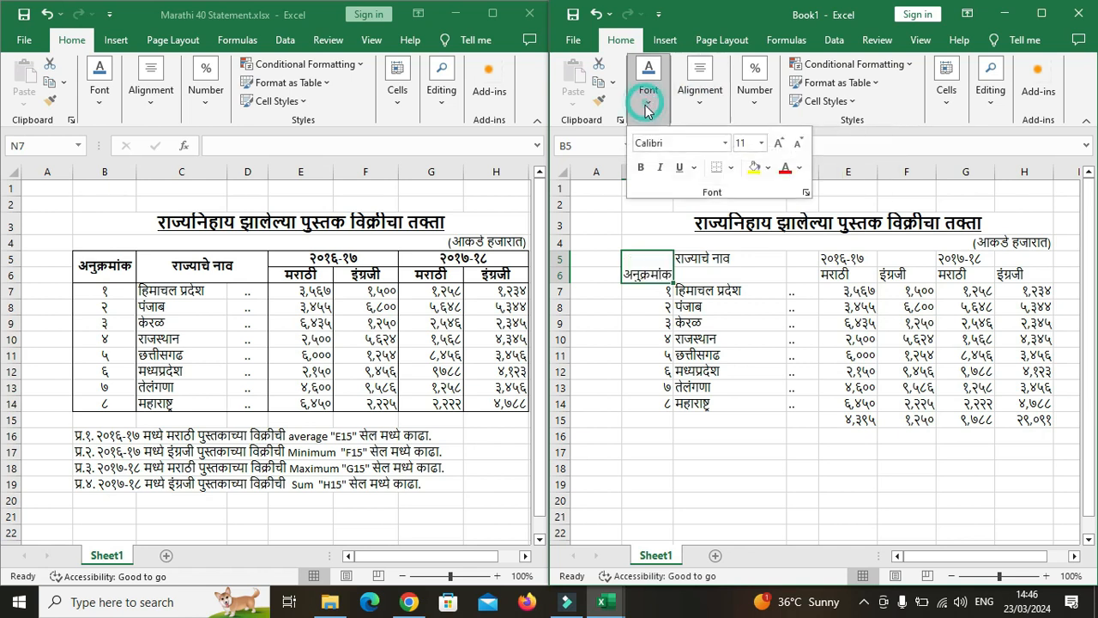
click(640, 166)
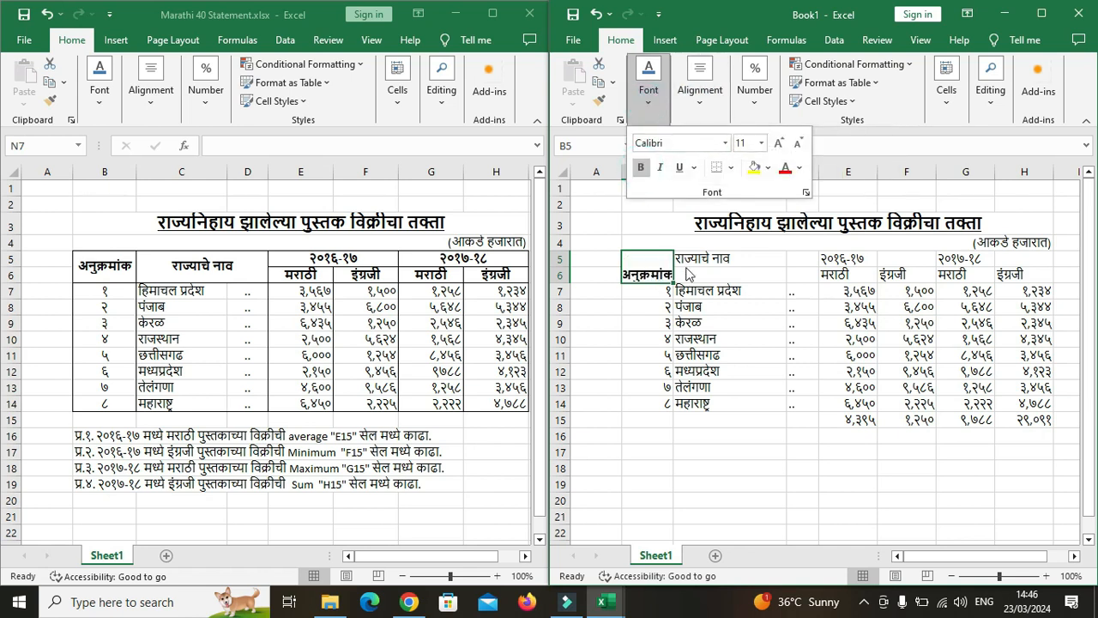
click(680, 229)
drag(670, 171, 684, 171)
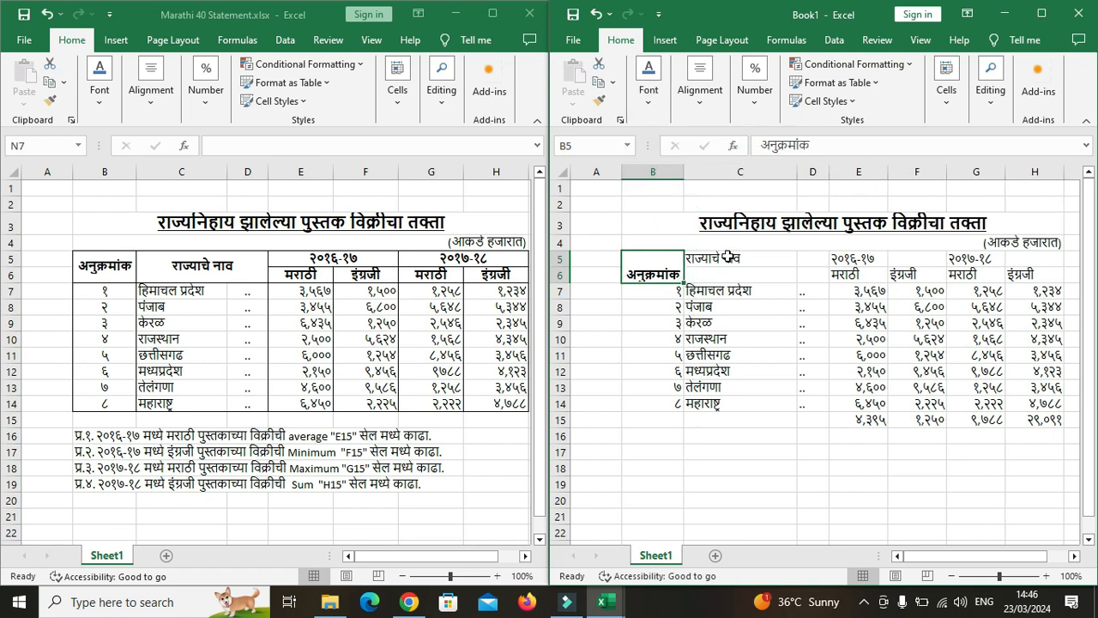
Make the राज्याचे नाव heading in C5:D6 bold
drag(709, 259, 808, 278)
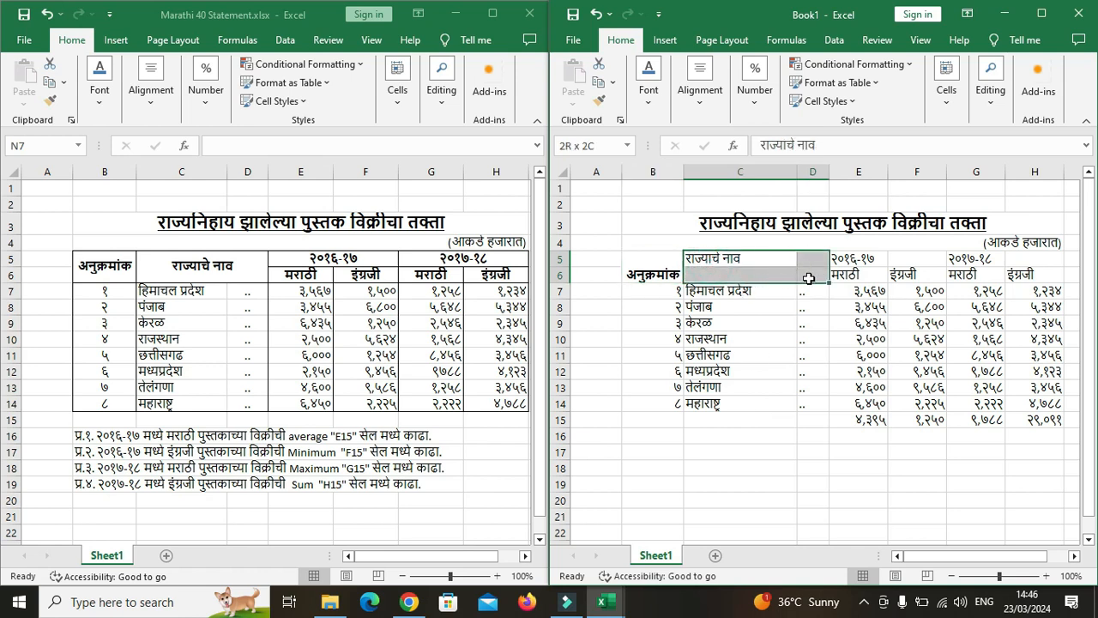
click(649, 79)
click(641, 172)
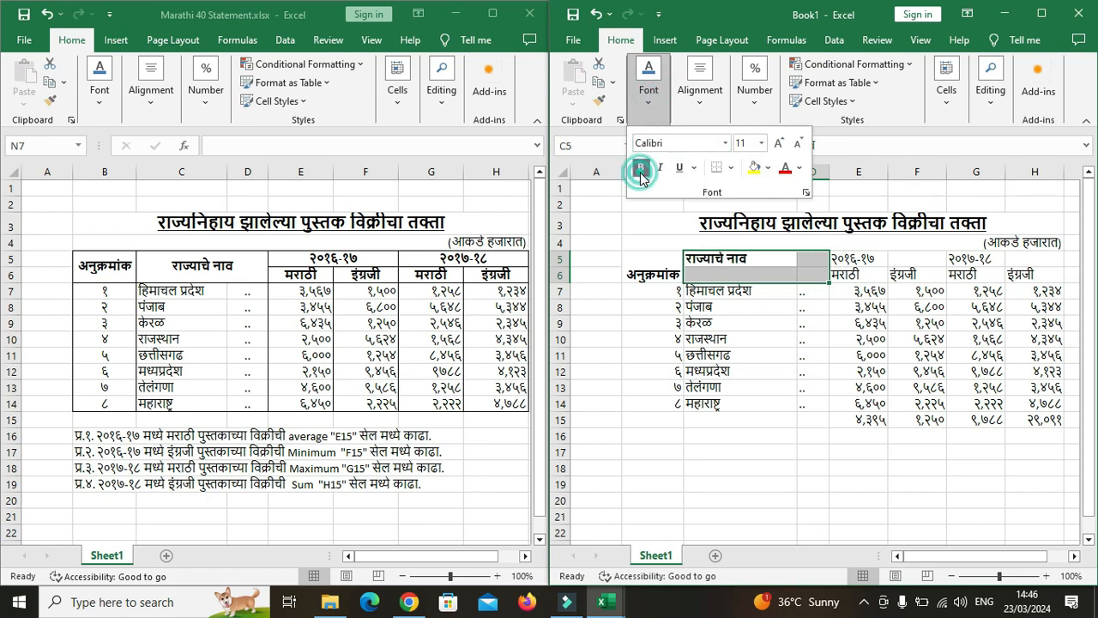
Merge and center the राज्याचे नाव heading over C5:D6
click(703, 103)
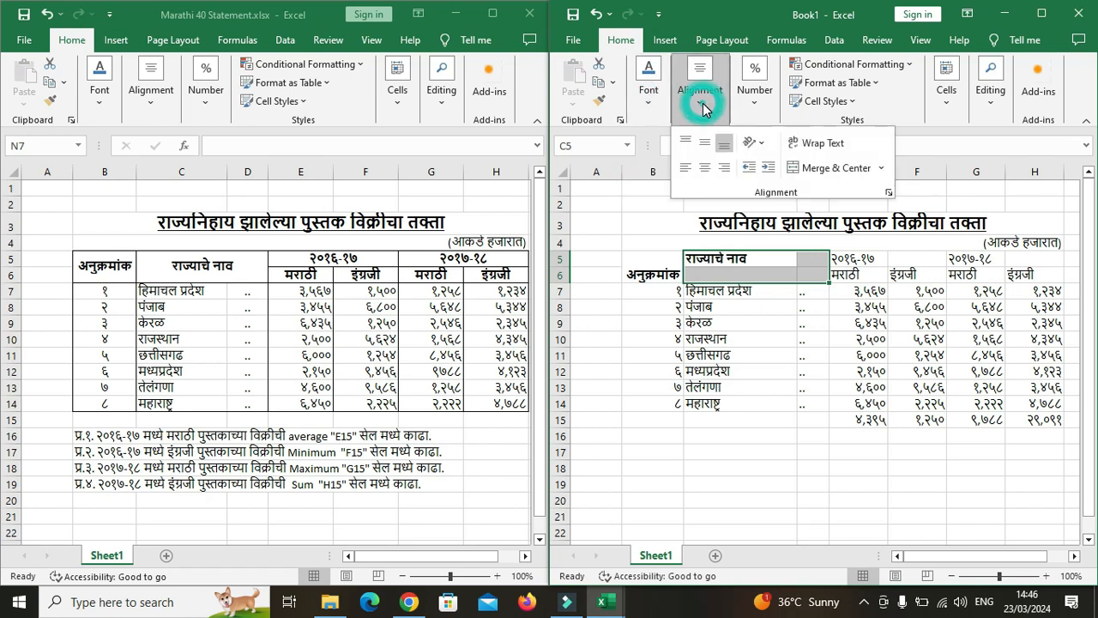
click(817, 170)
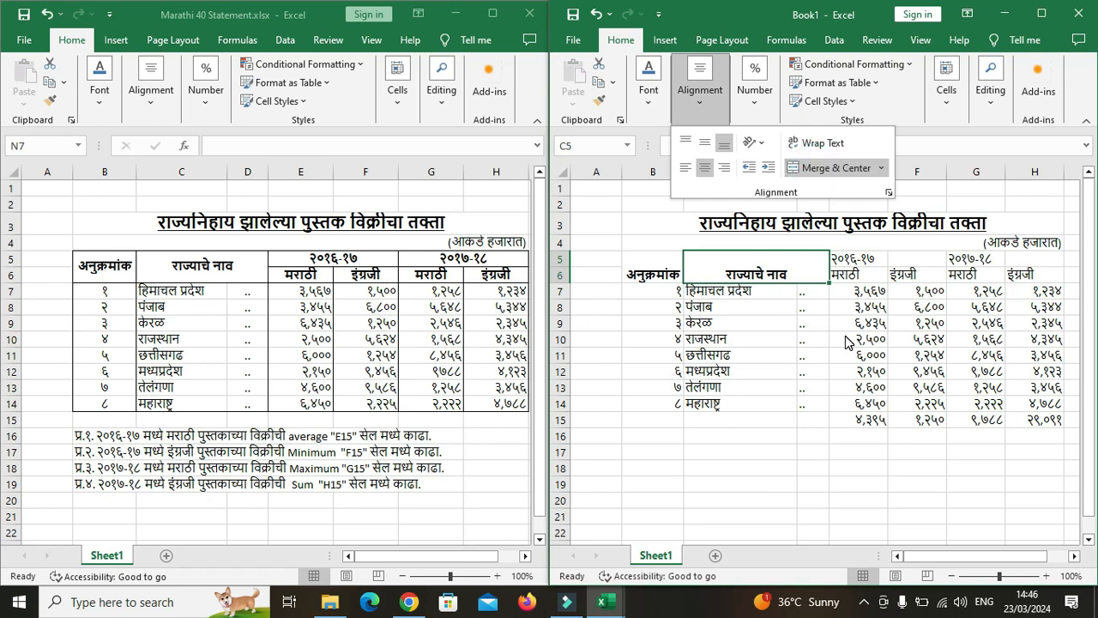
Make the २०१६-१७ heading bold and merge and center it over E5:F5
drag(836, 259, 893, 259)
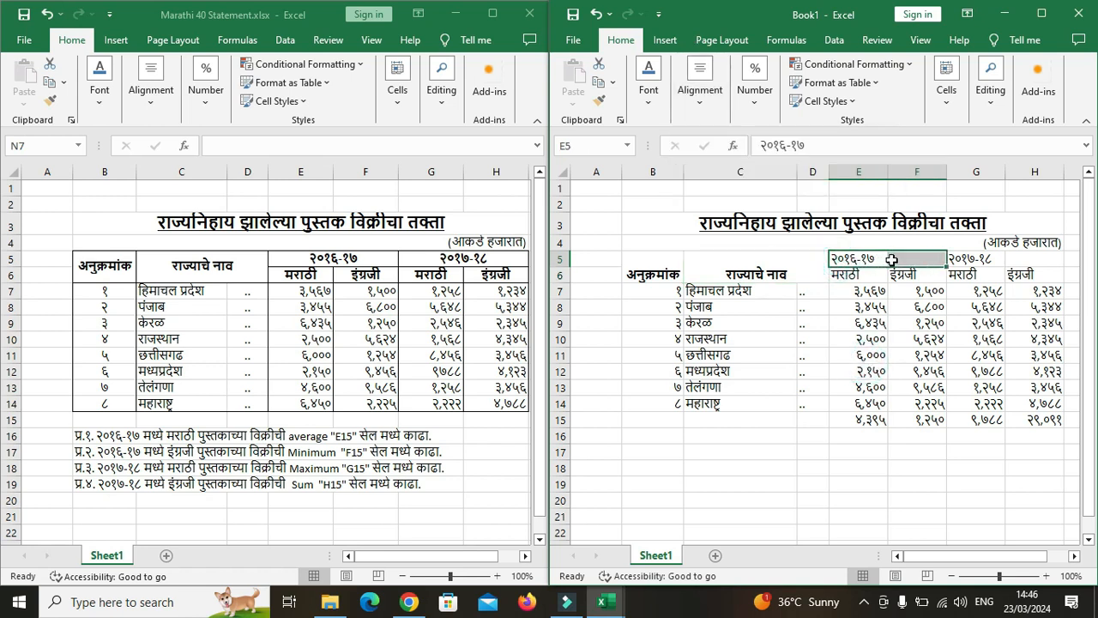
click(861, 263)
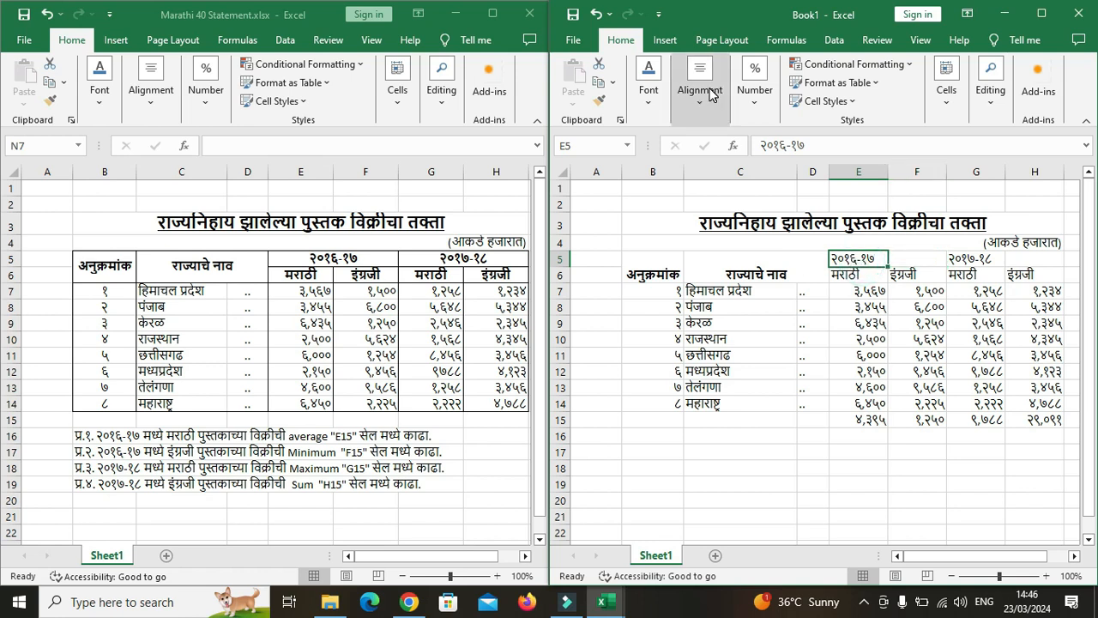
click(649, 96)
click(643, 166)
drag(858, 254, 894, 263)
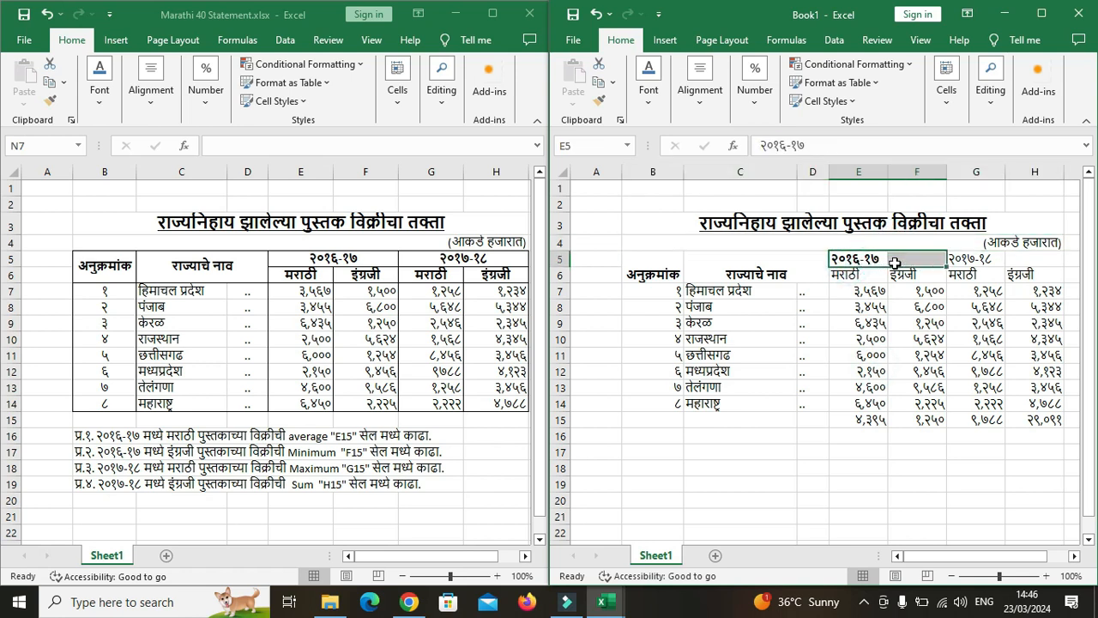
click(649, 109)
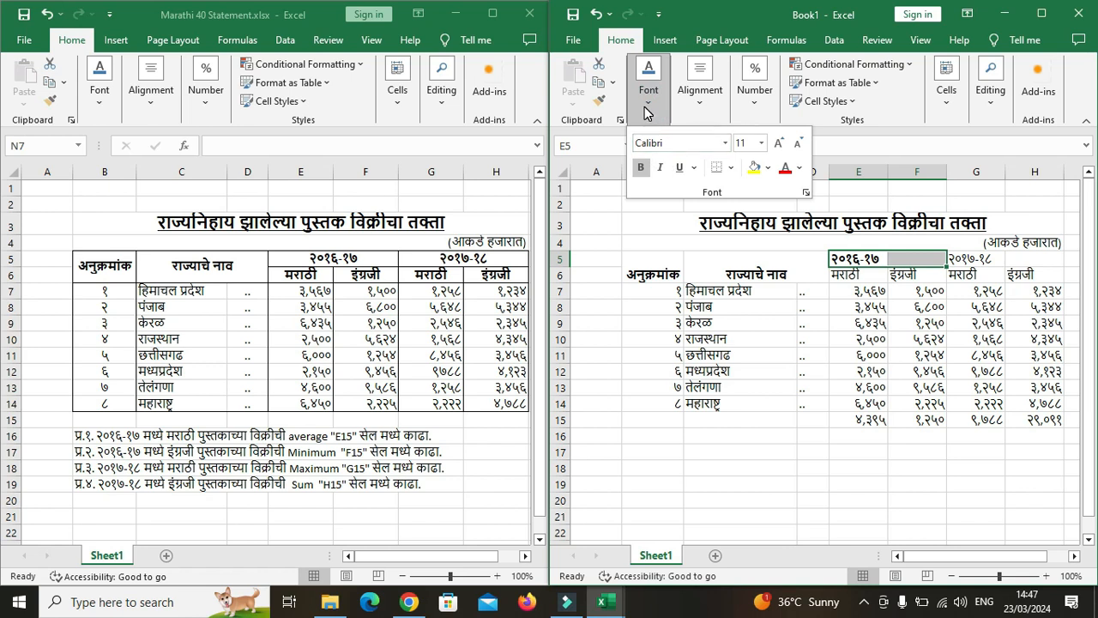
click(647, 112)
click(705, 103)
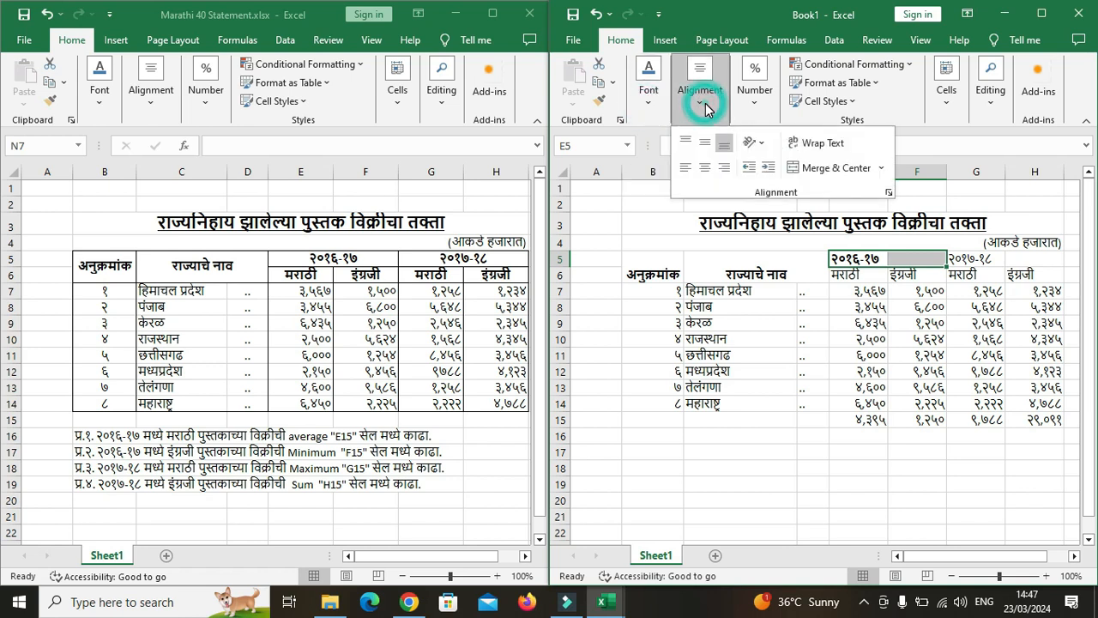
click(830, 169)
Make the २०१७-१८ heading bold and merge and center it over G5:H5
click(981, 260)
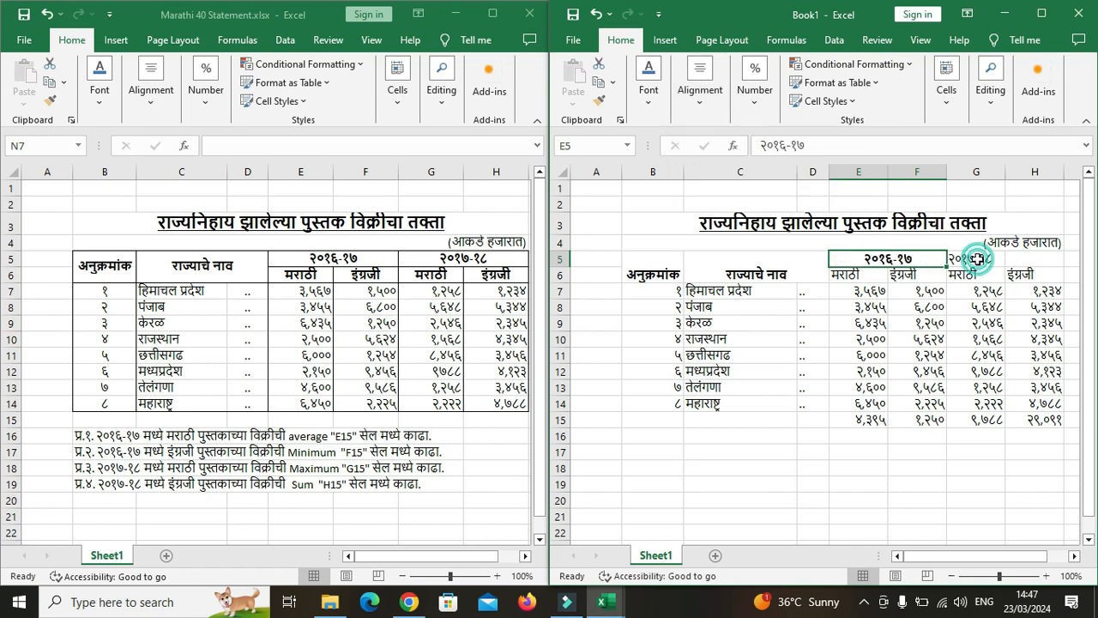
click(978, 259)
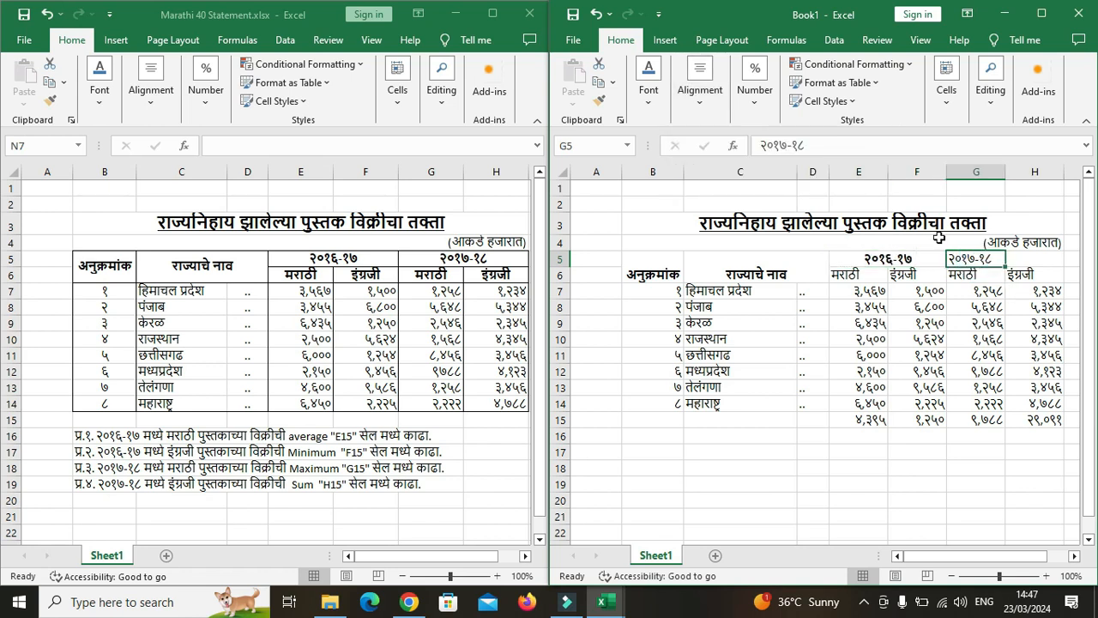
click(650, 101)
click(641, 167)
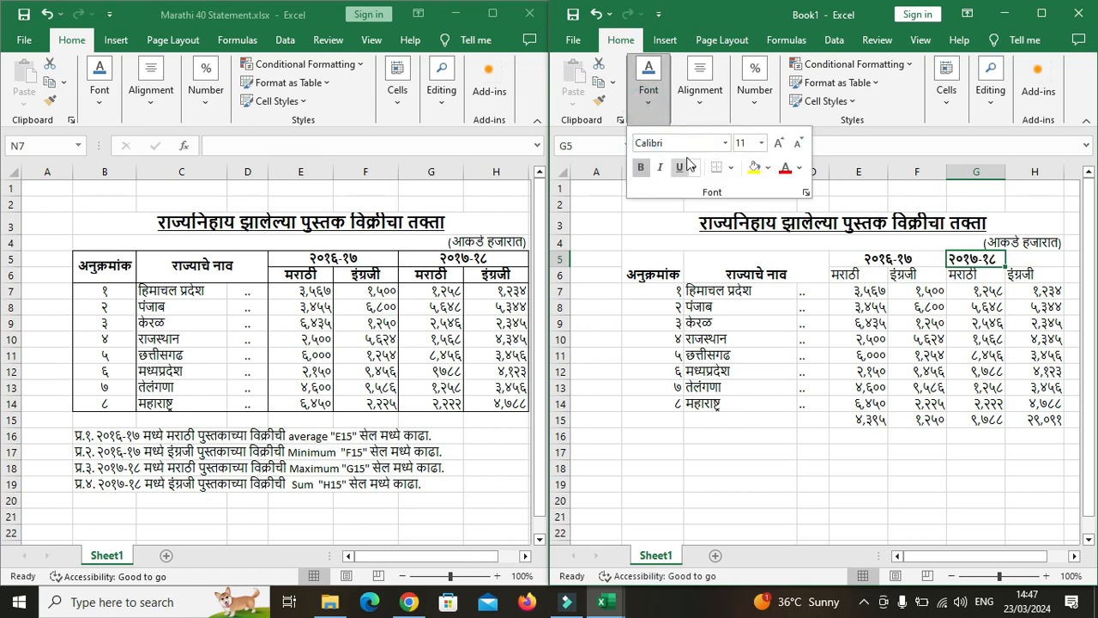
click(696, 109)
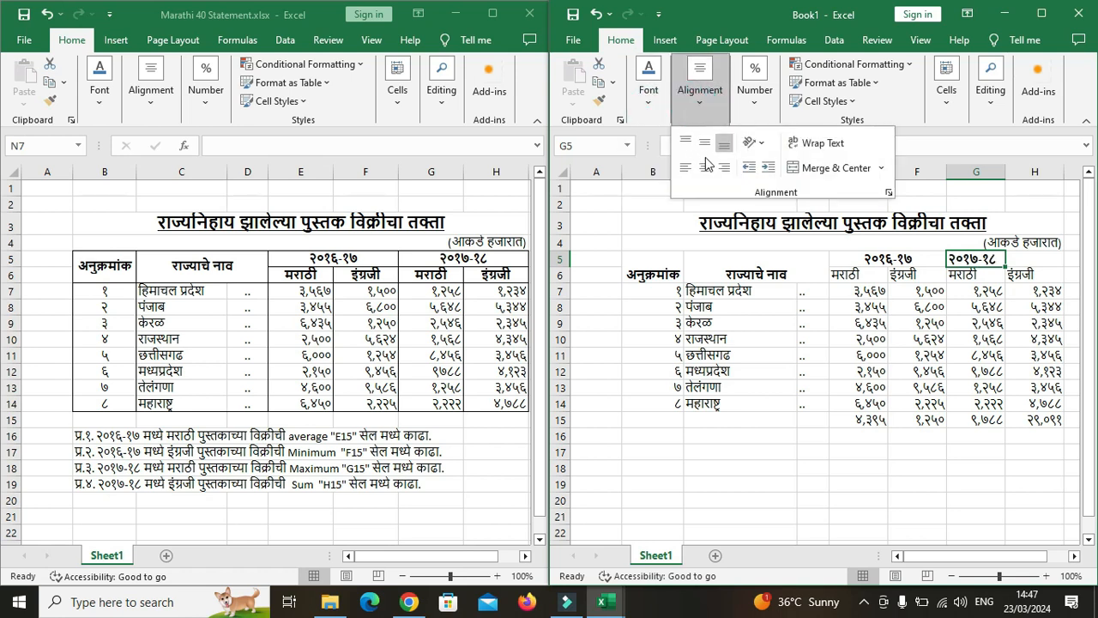
click(700, 108)
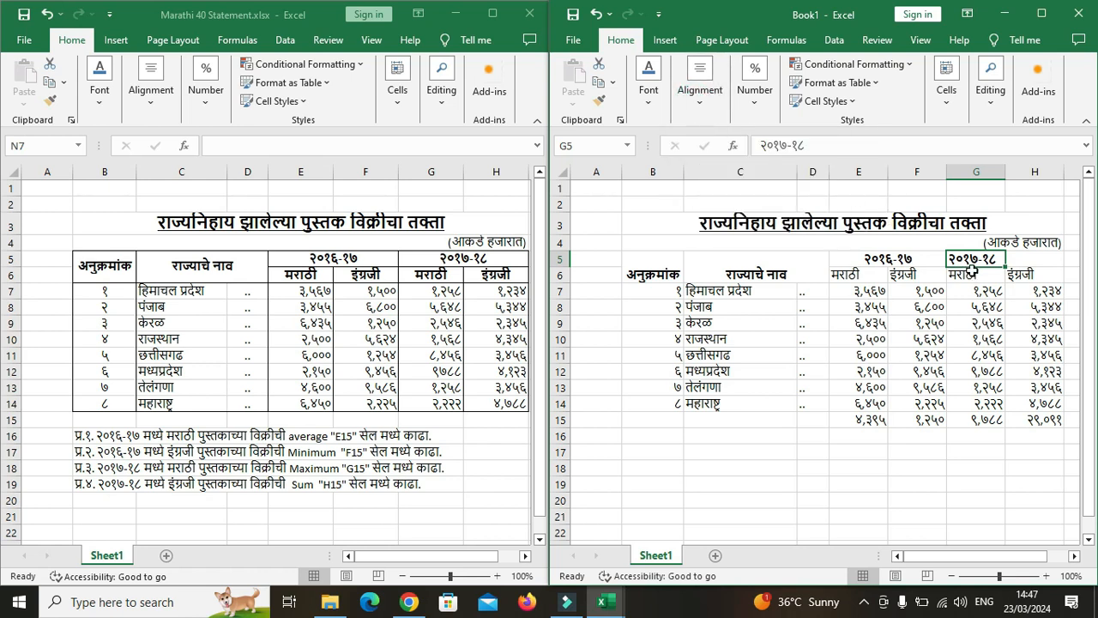
drag(987, 260, 1016, 264)
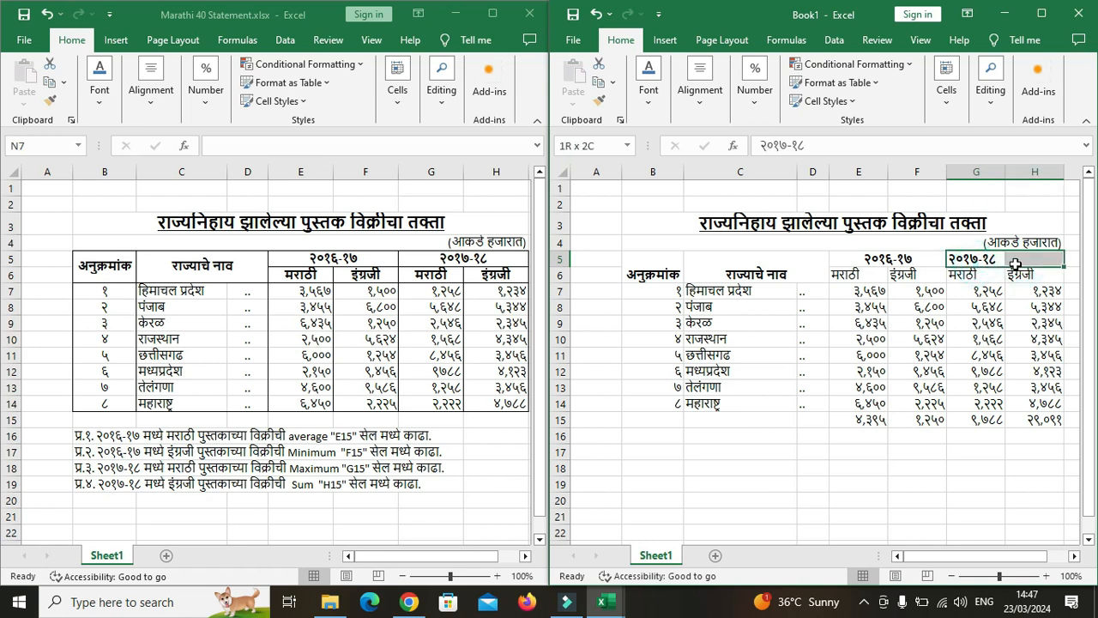
click(699, 120)
click(829, 168)
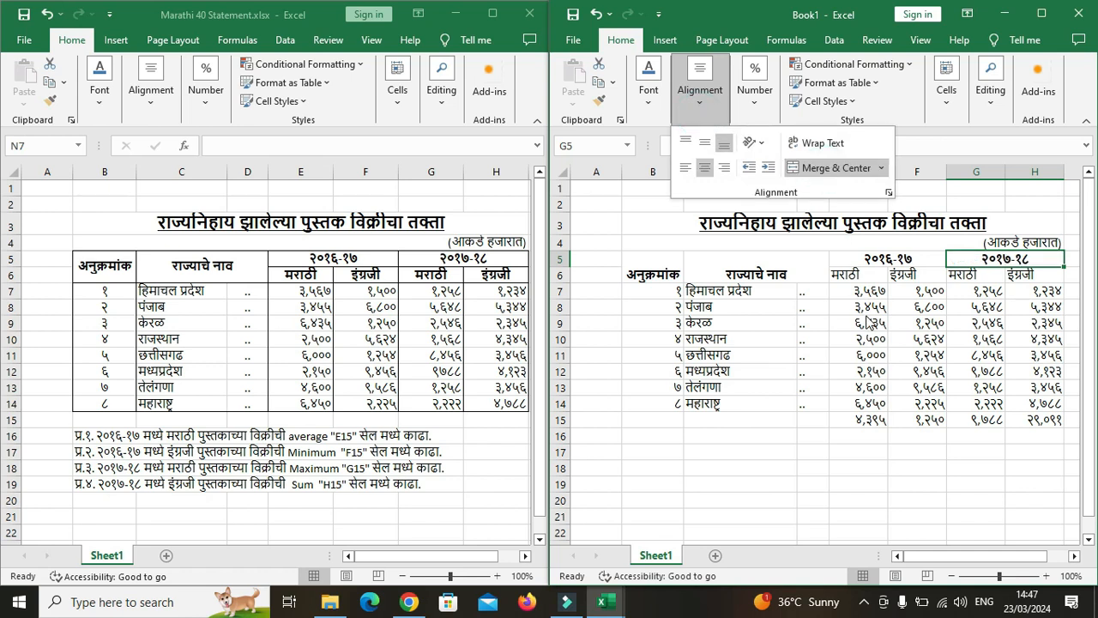
Make the मराठी and इंग्रजी subheadings in E6:H6 bold and center them horizontally
drag(839, 275, 1045, 276)
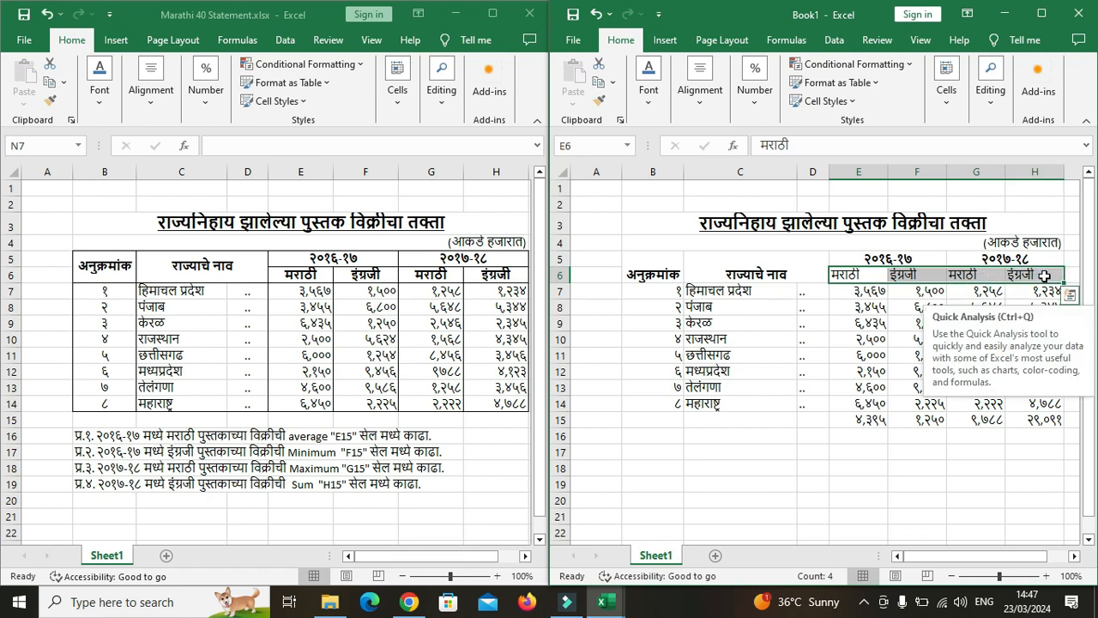
click(657, 109)
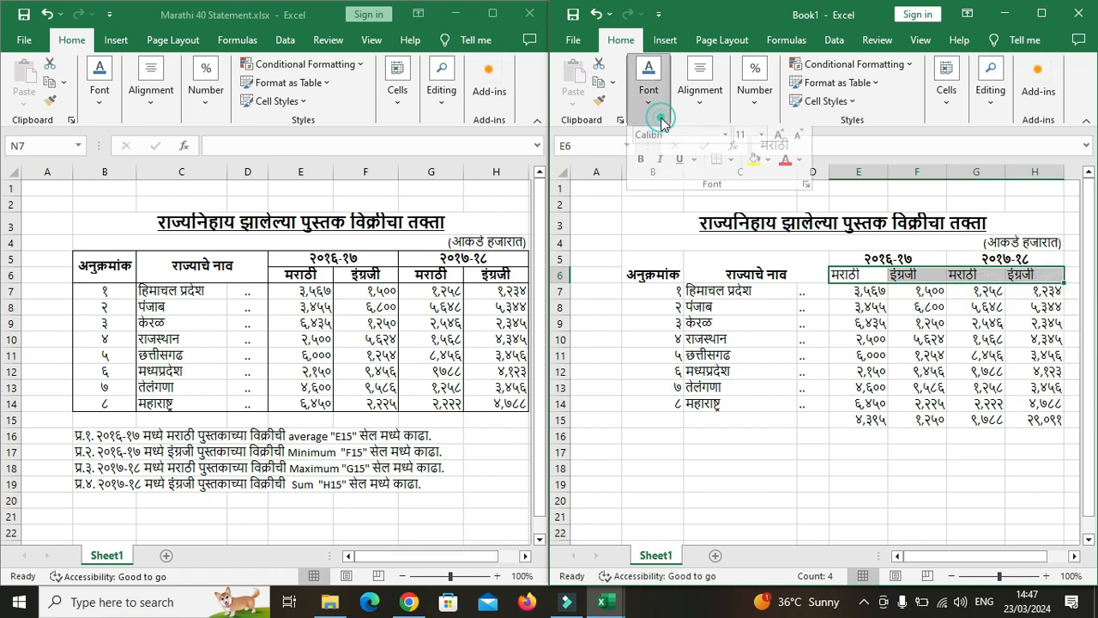
click(642, 167)
click(702, 102)
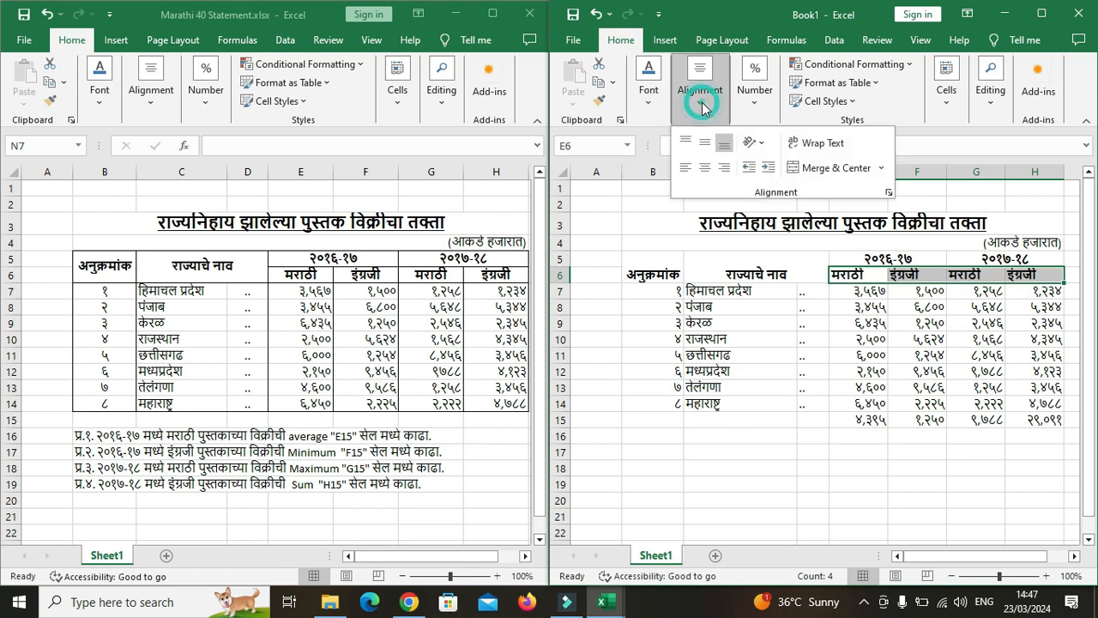
click(706, 170)
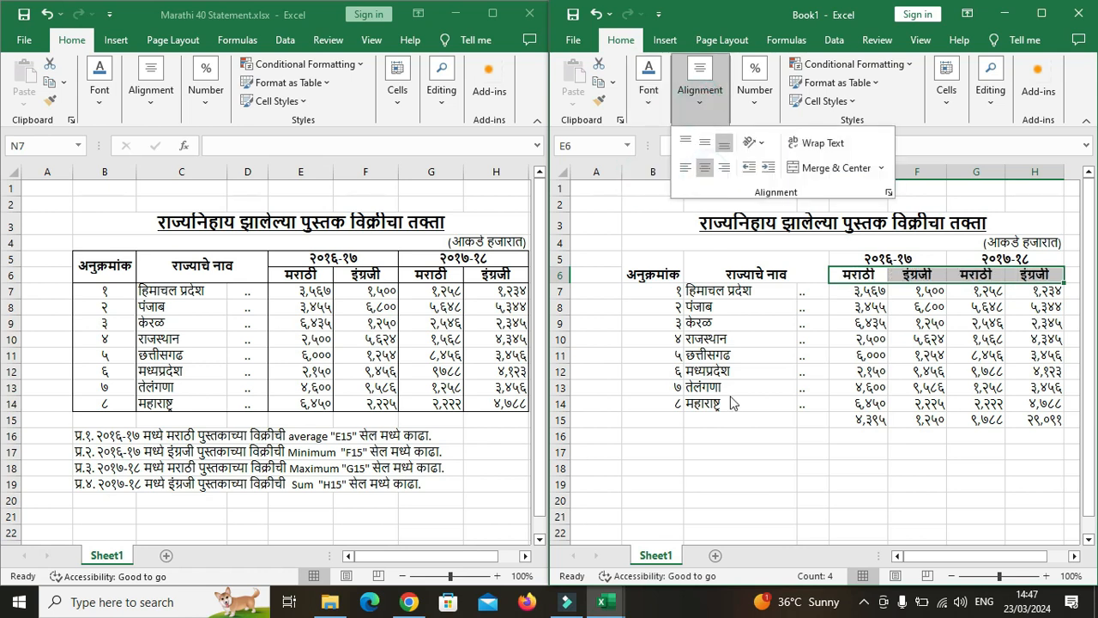
click(815, 481)
click(975, 468)
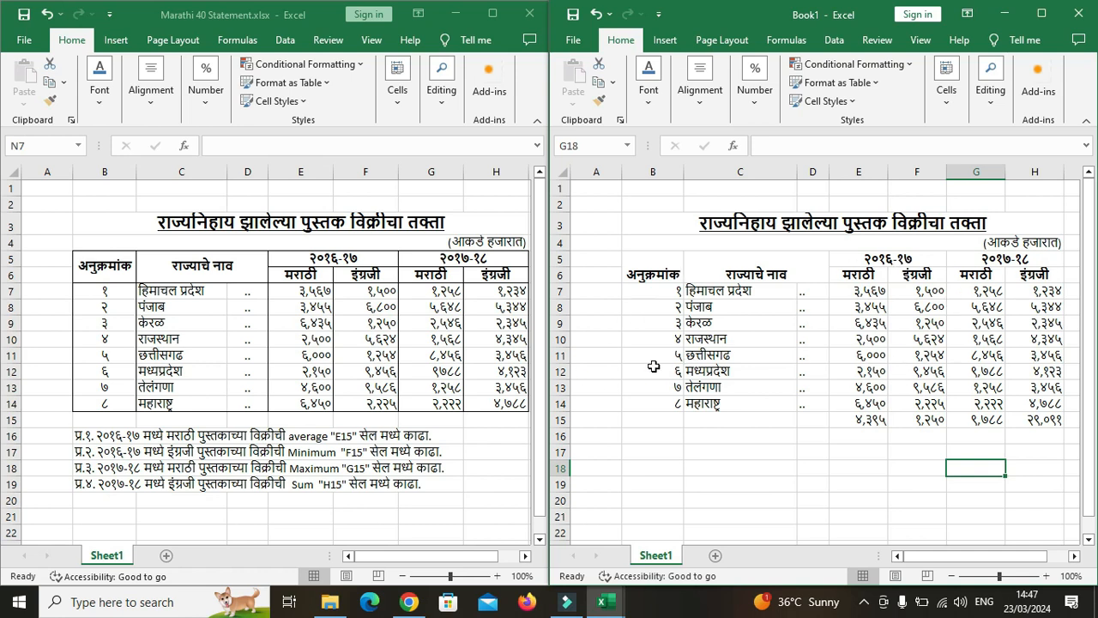
Center the serial numbers in B7:B14 horizontally
drag(653, 289, 654, 394)
click(650, 96)
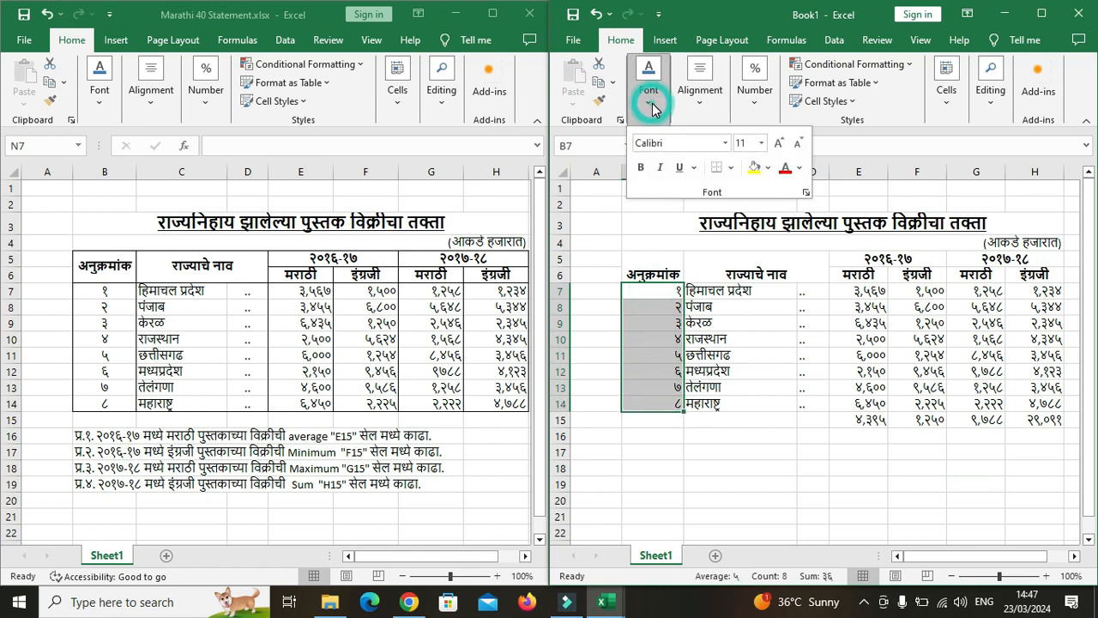
click(698, 102)
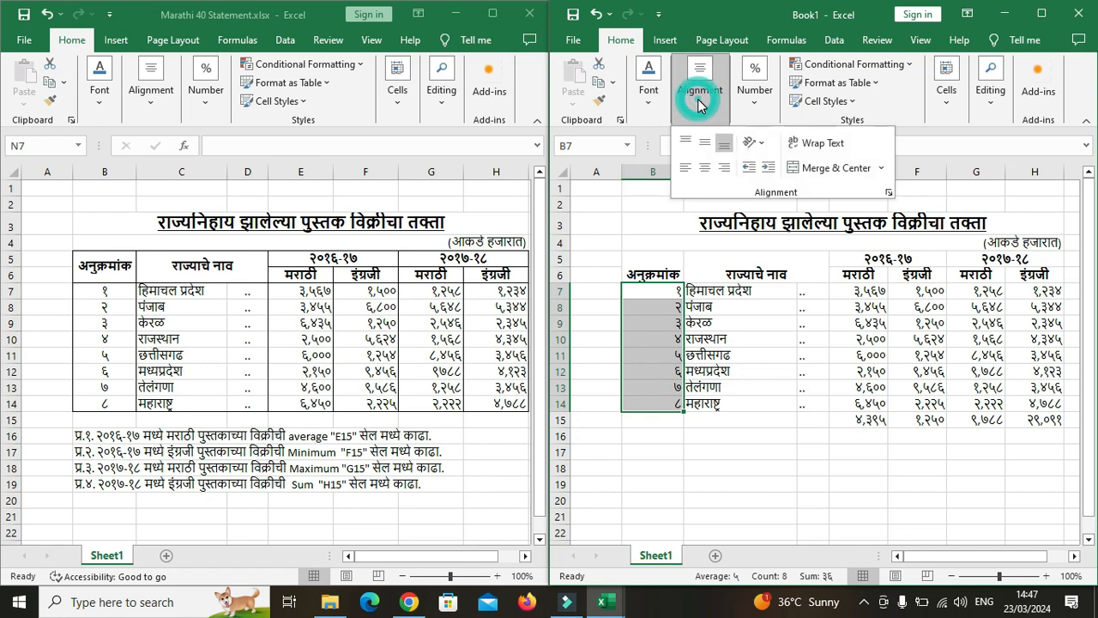
click(705, 167)
click(765, 502)
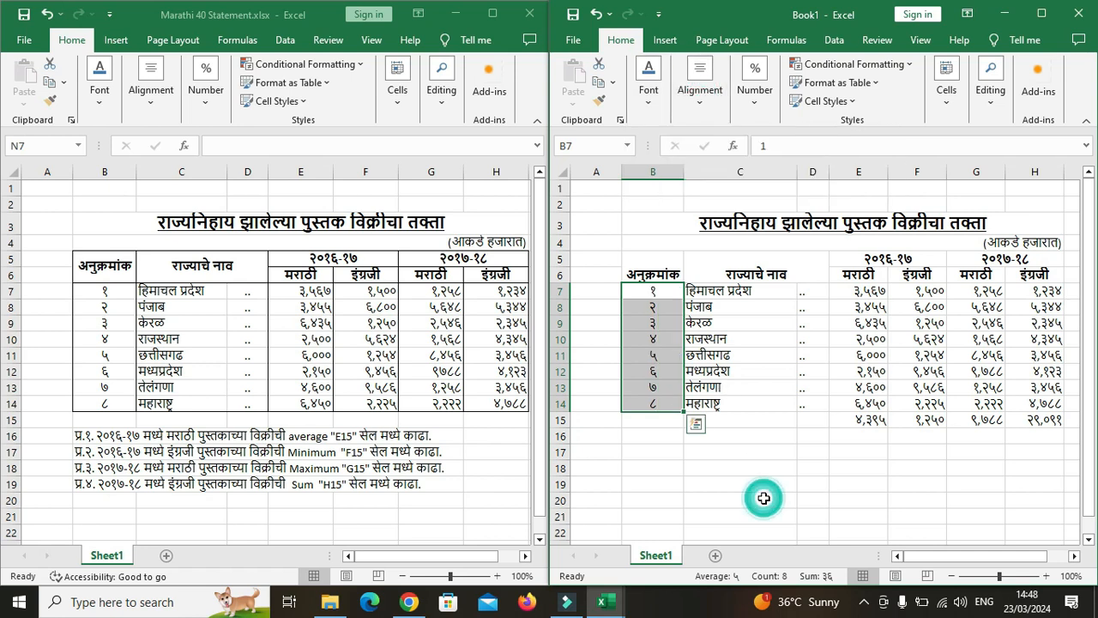
click(698, 497)
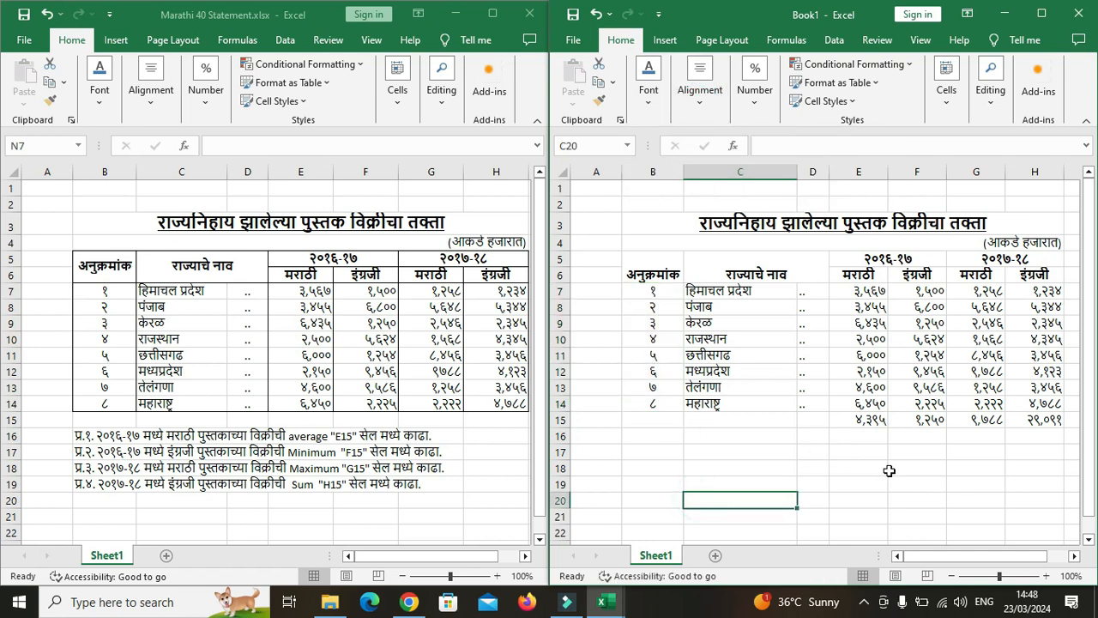
Center the double dots in D7:D14 horizontally, keeping their vertical alignment at the bottom
drag(810, 293, 814, 409)
click(650, 96)
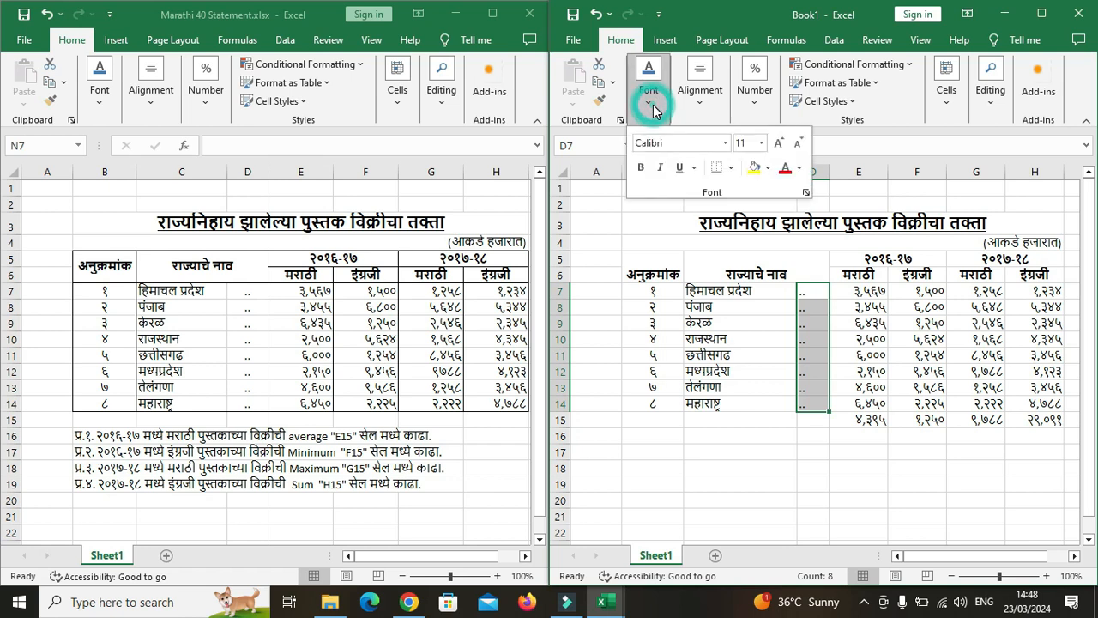
click(649, 99)
click(721, 96)
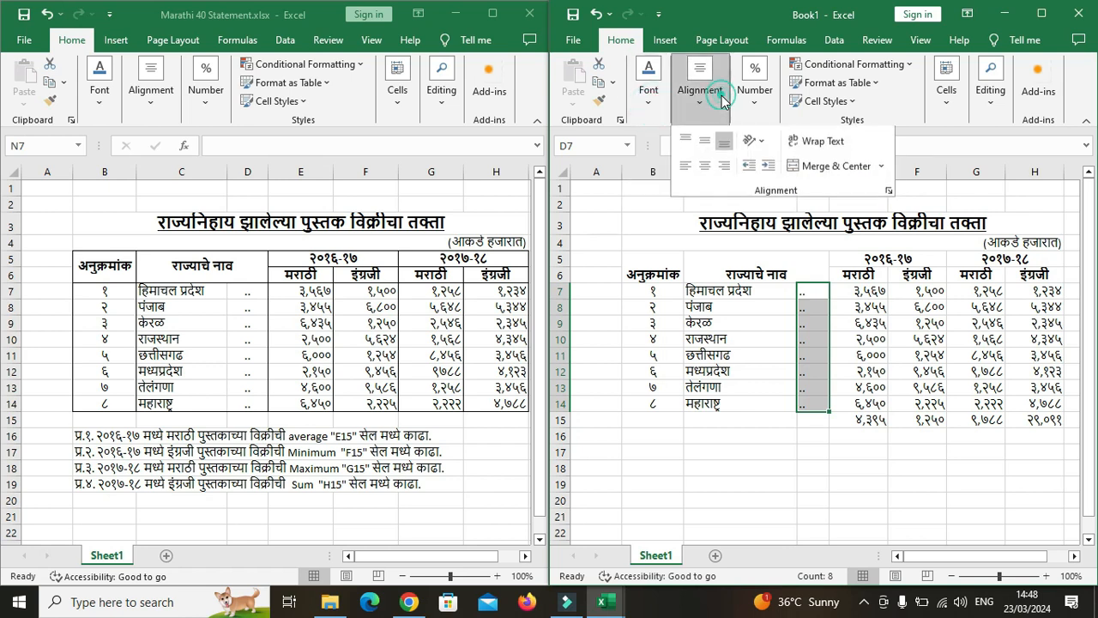
click(705, 155)
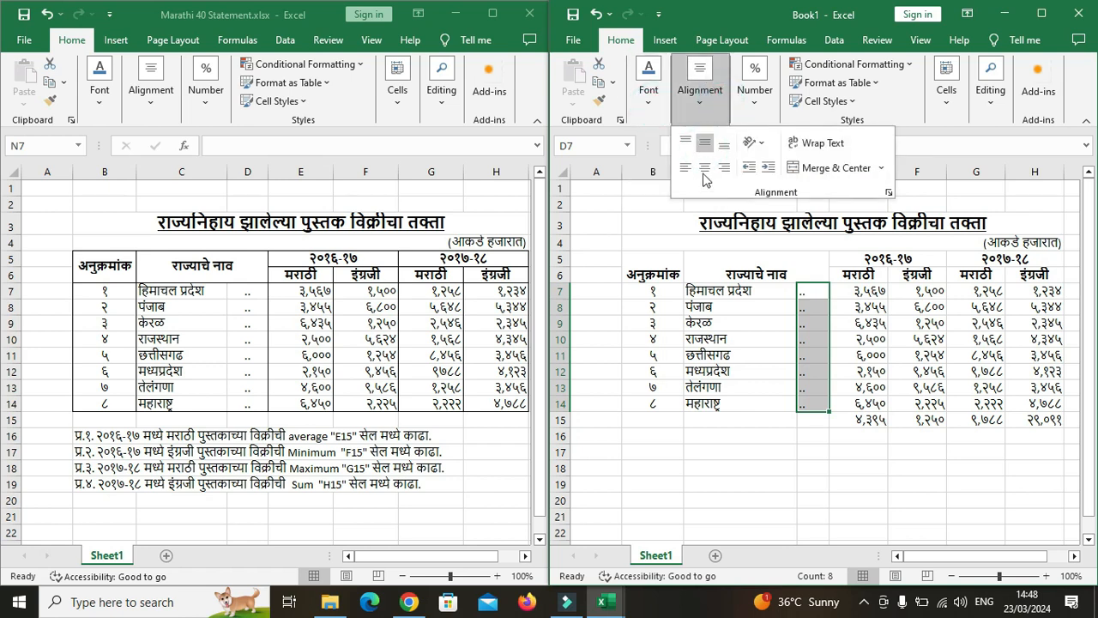
click(703, 148)
click(704, 167)
click(816, 488)
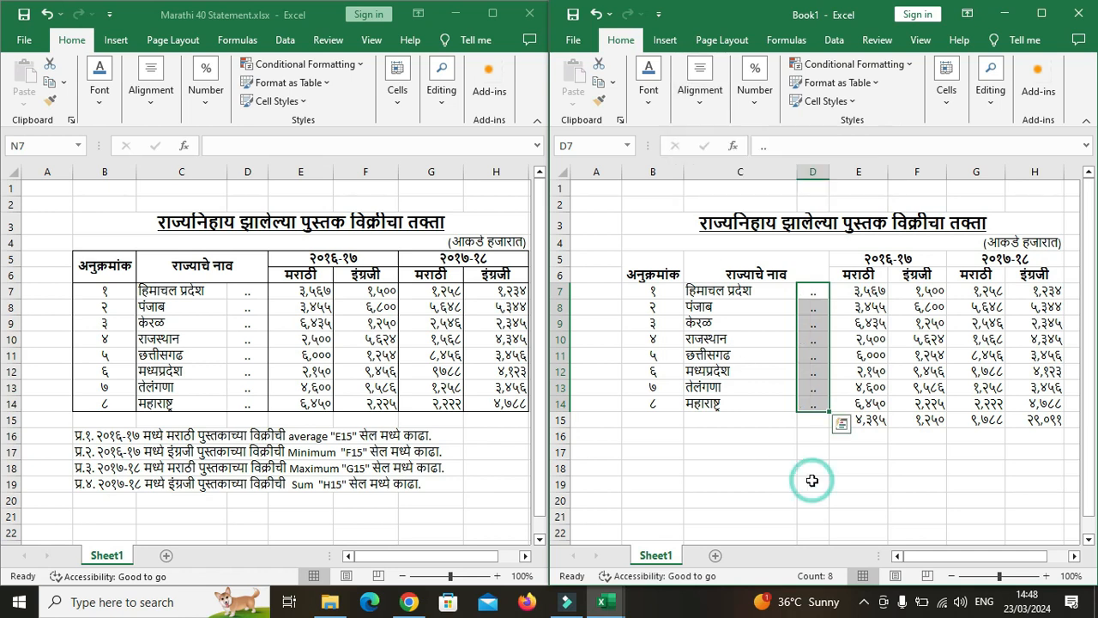
click(791, 468)
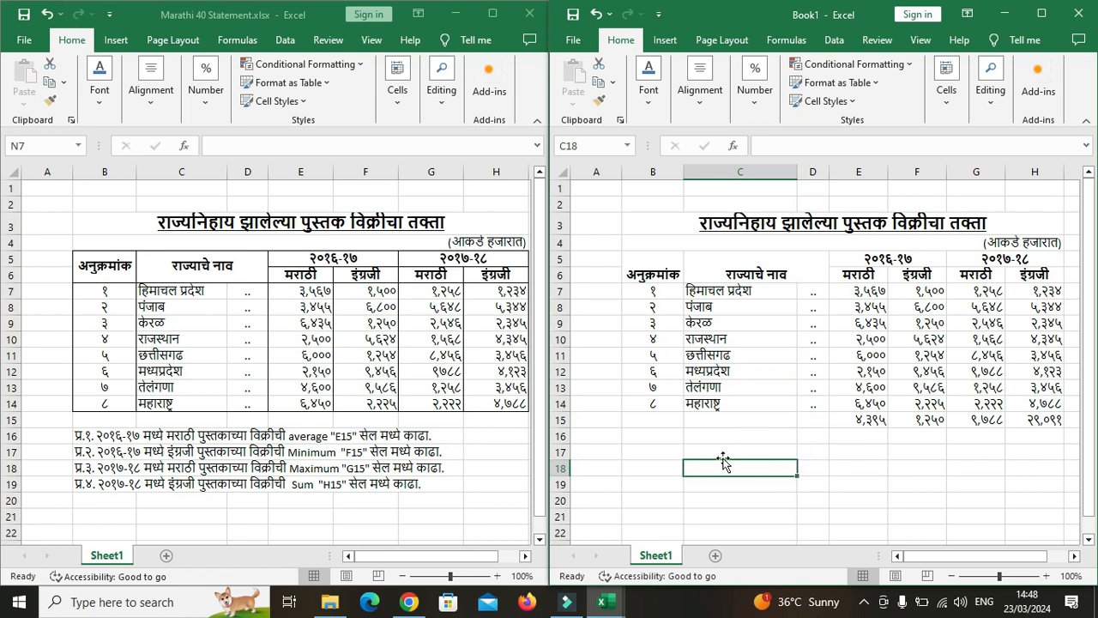
click(758, 449)
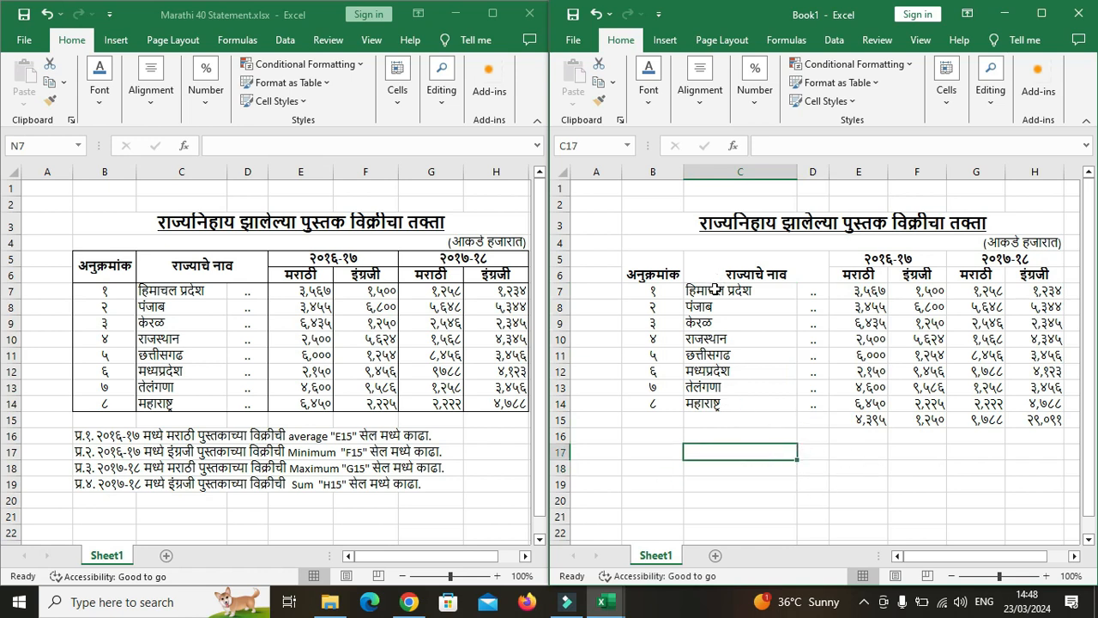
Increase the indent of the state names in C7:C14 by one level
drag(717, 292, 716, 401)
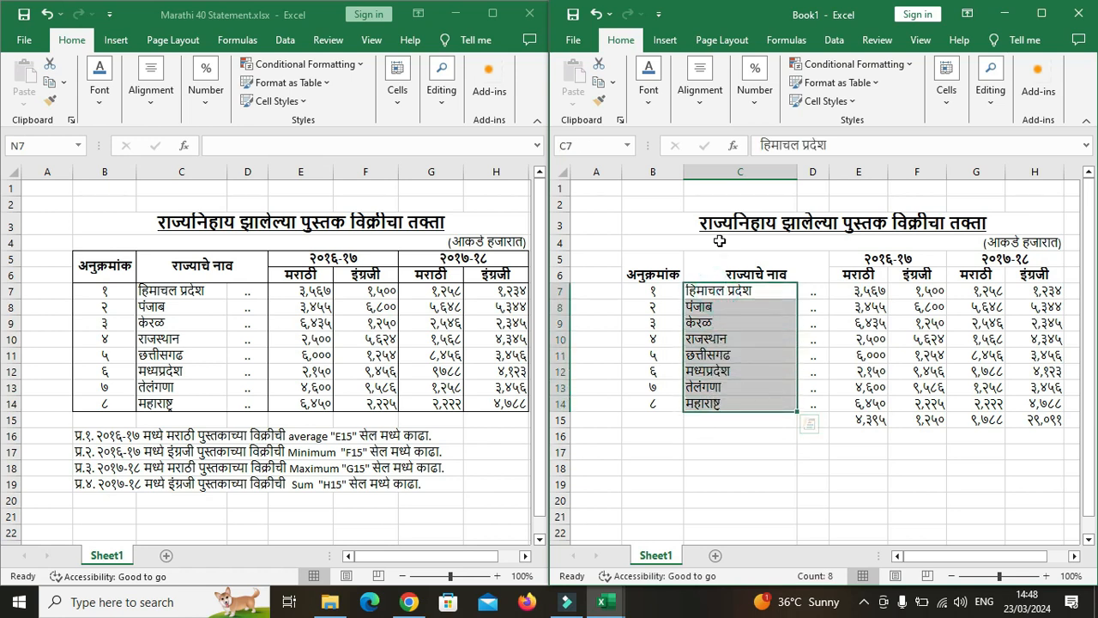
click(652, 107)
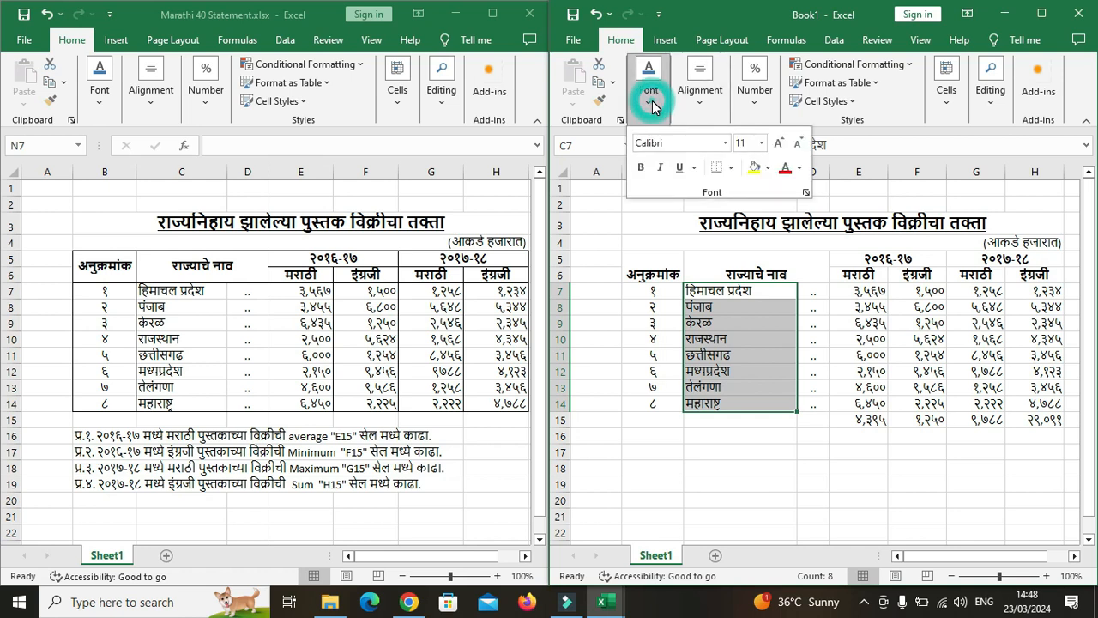
click(650, 104)
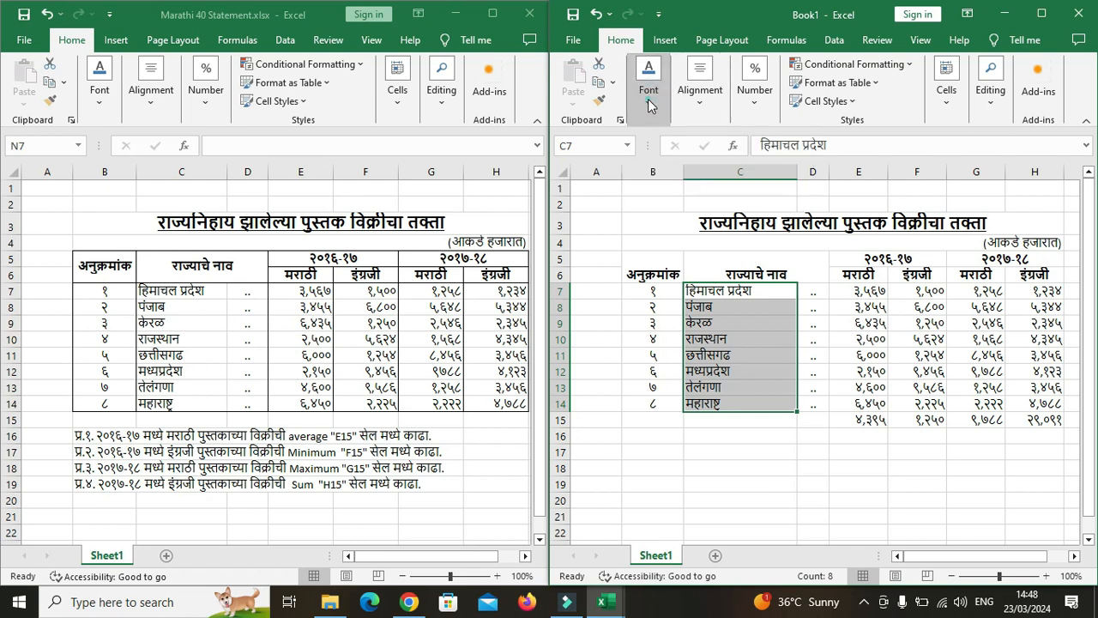
click(705, 105)
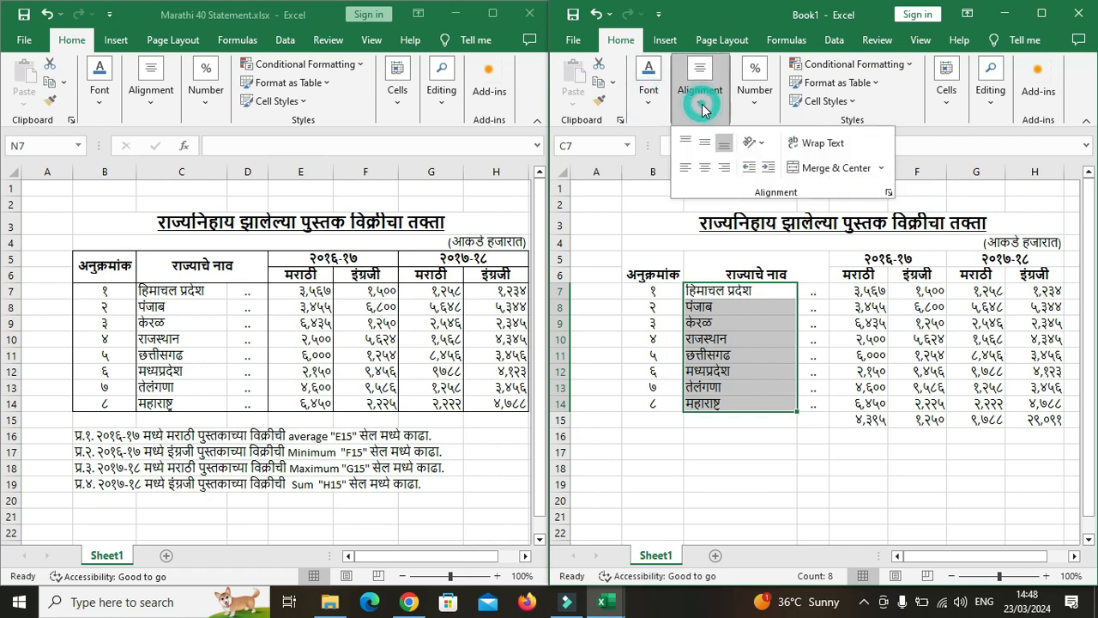
click(769, 175)
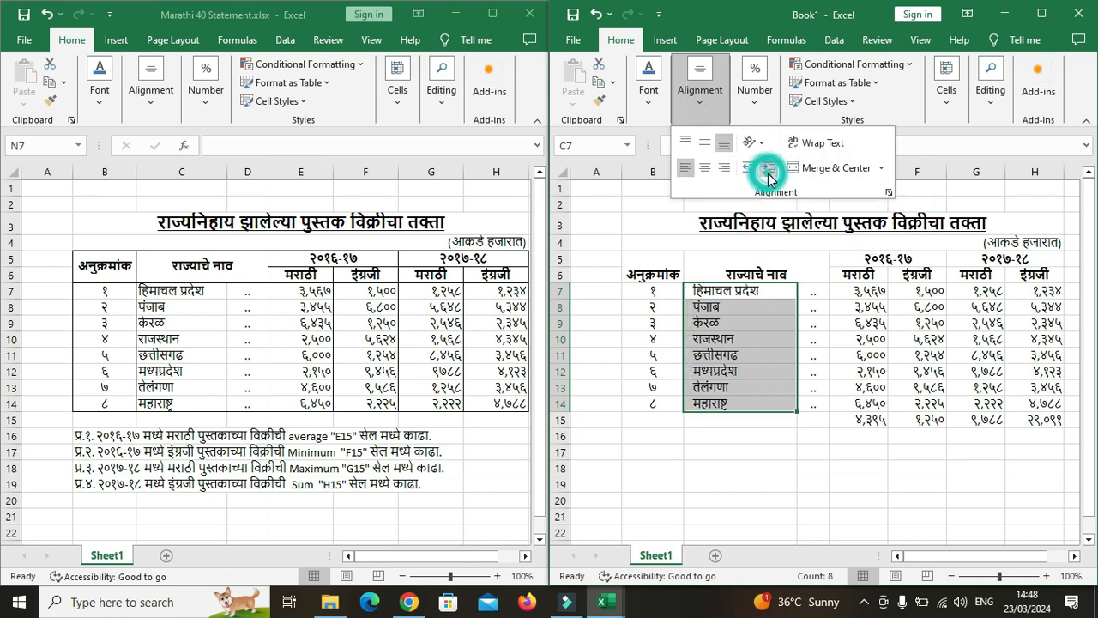
click(783, 490)
click(718, 466)
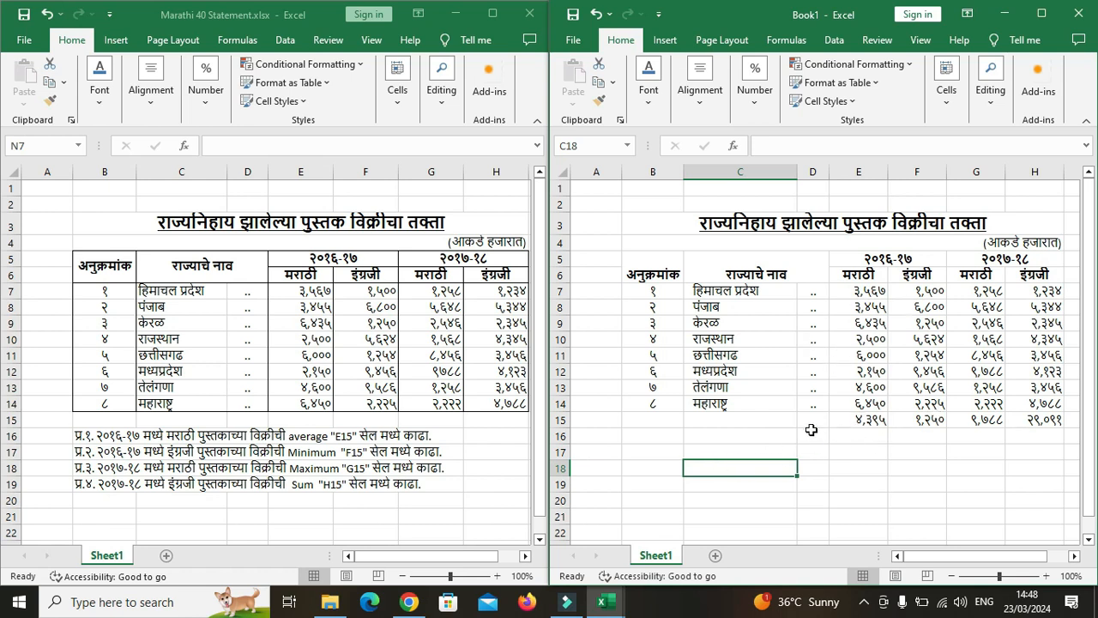
Apply all borders to the table's heading cells B5:H6
drag(641, 259, 860, 273)
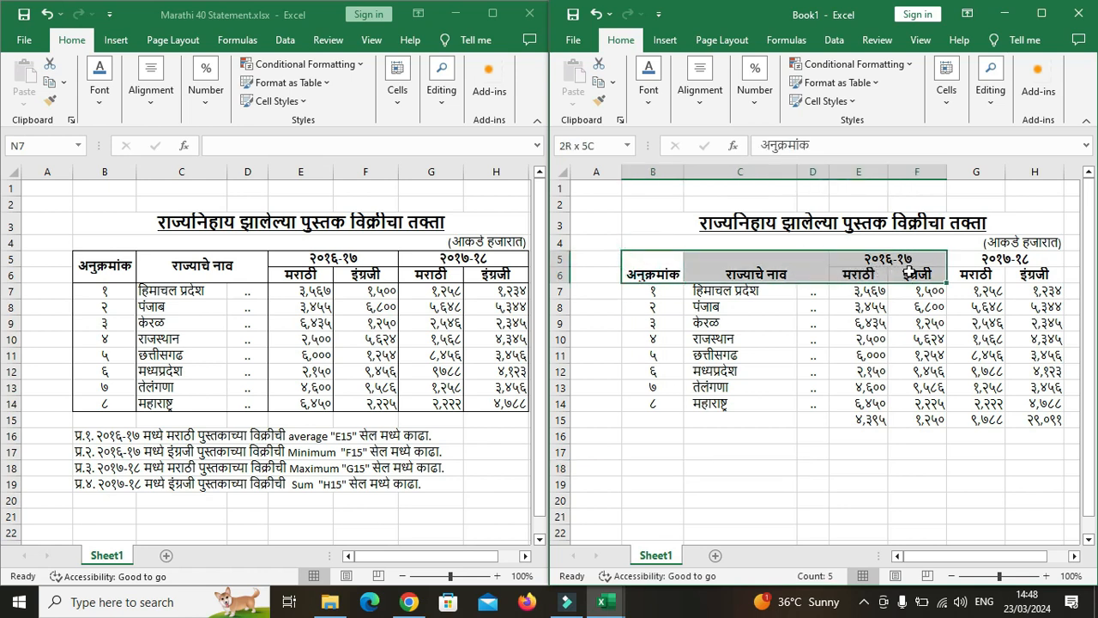
drag(945, 273, 1038, 273)
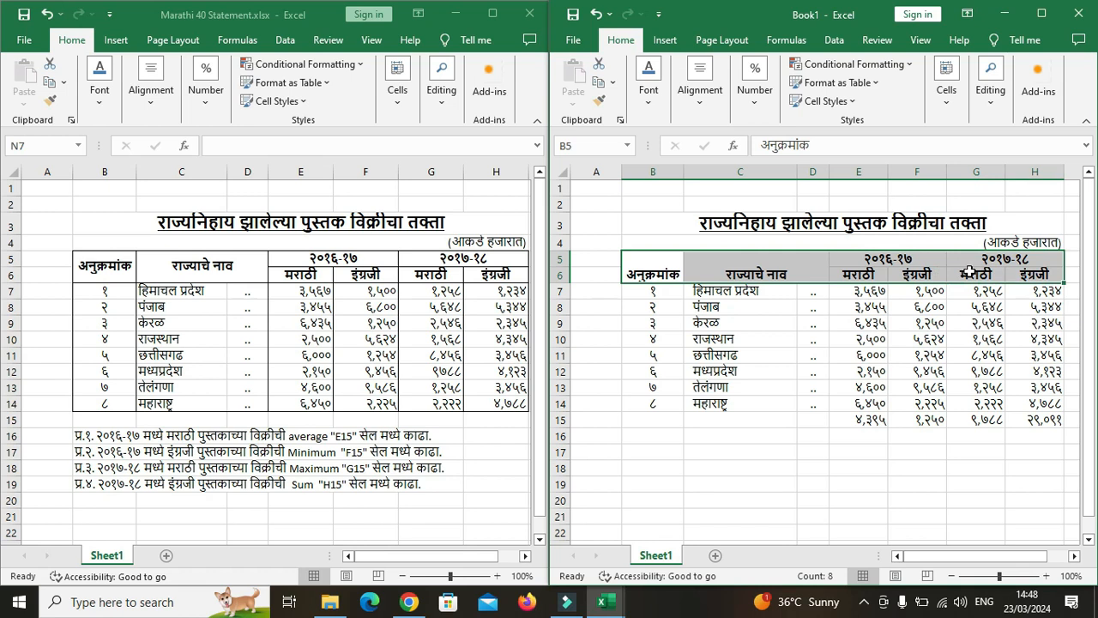
click(648, 96)
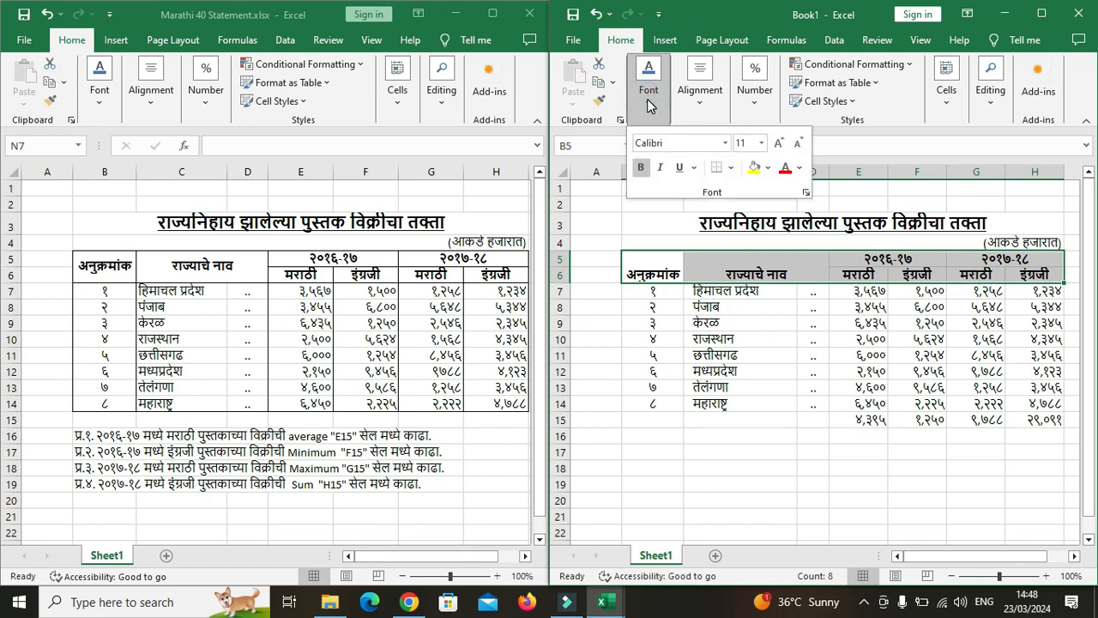
click(732, 169)
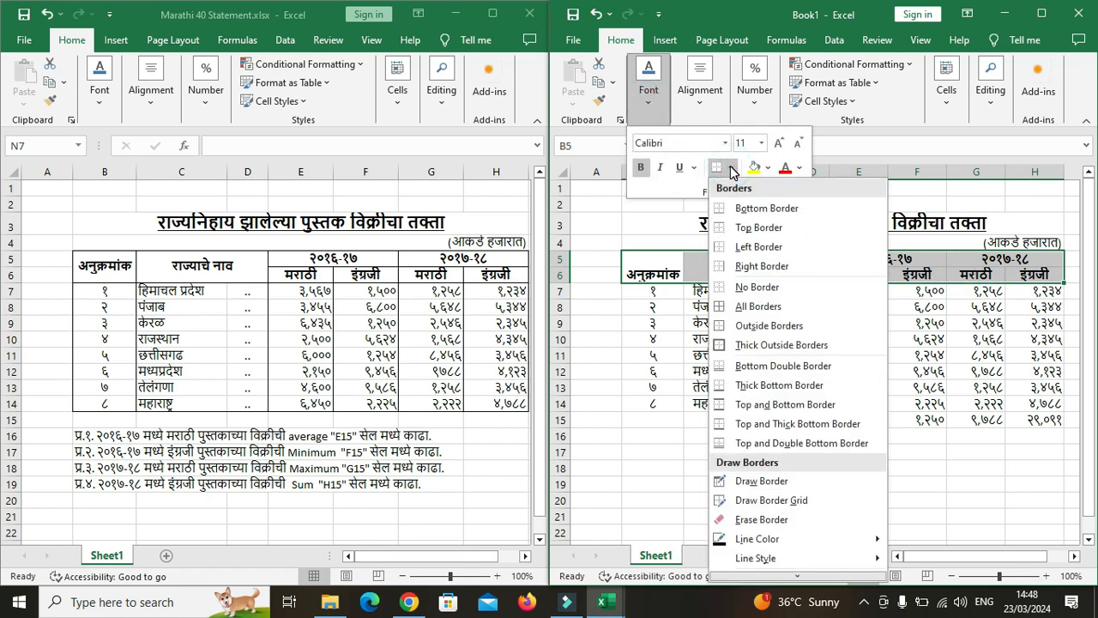
click(770, 307)
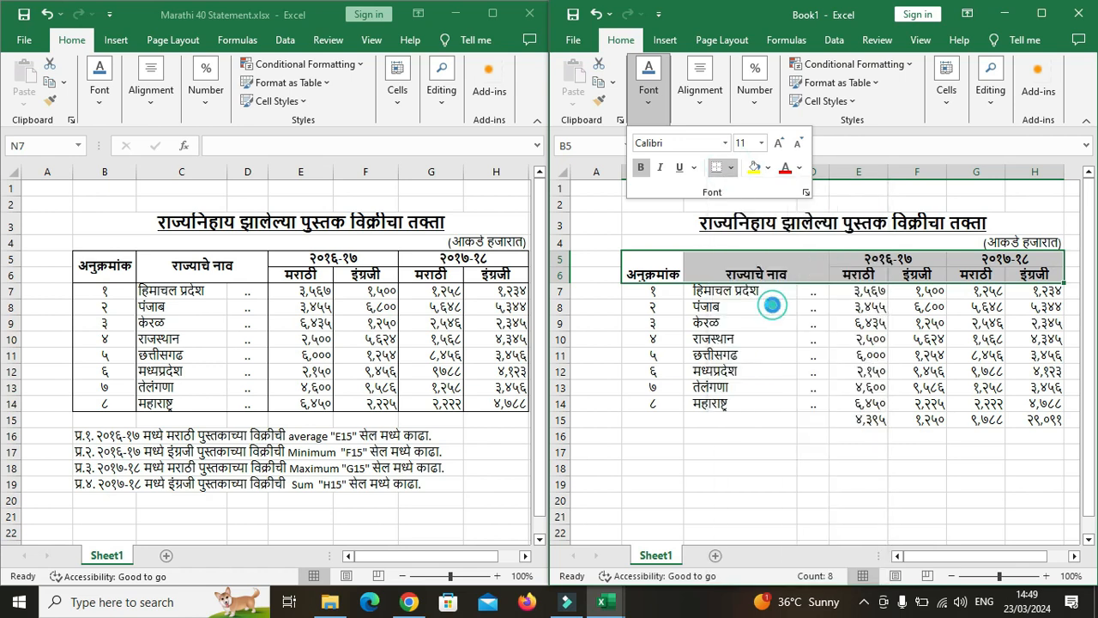
click(798, 479)
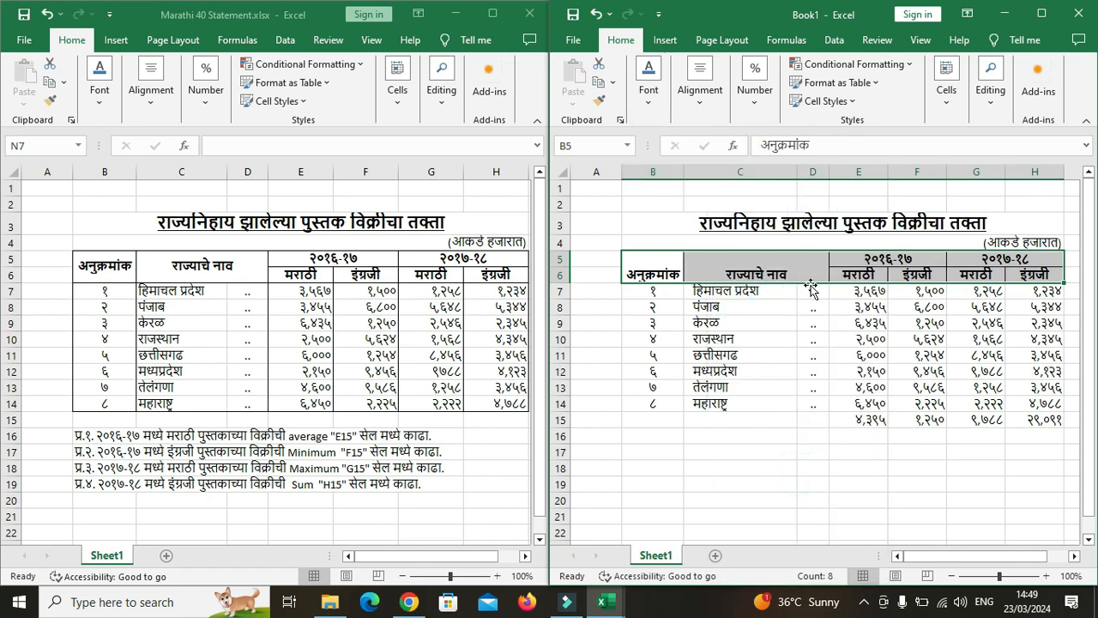
click(617, 324)
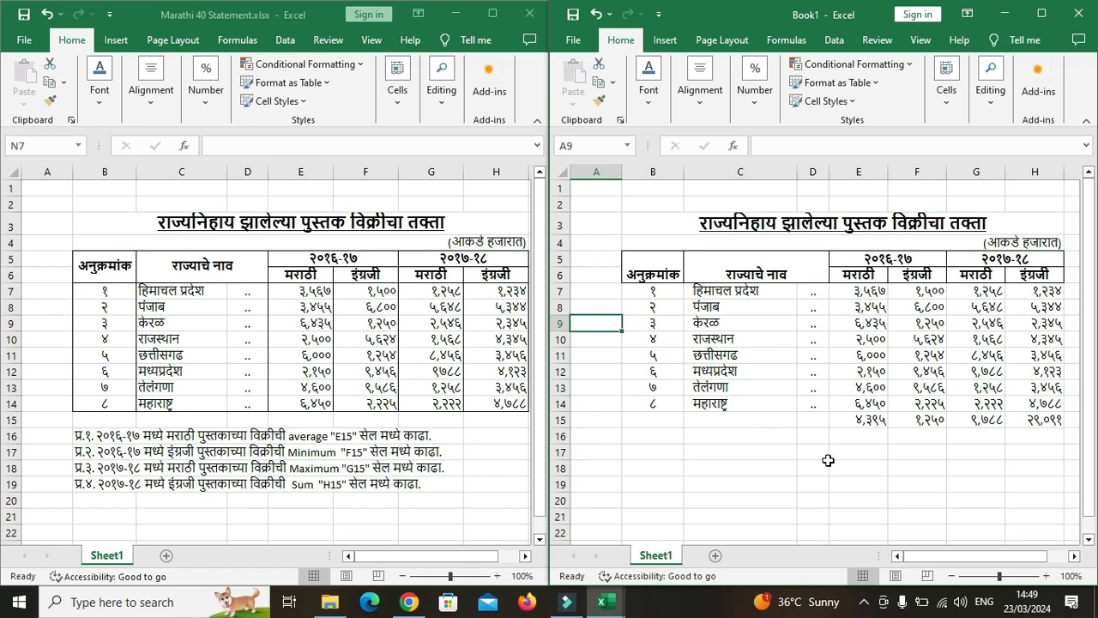
Add outside borders around the table's data range B7:H14
drag(634, 292, 1057, 397)
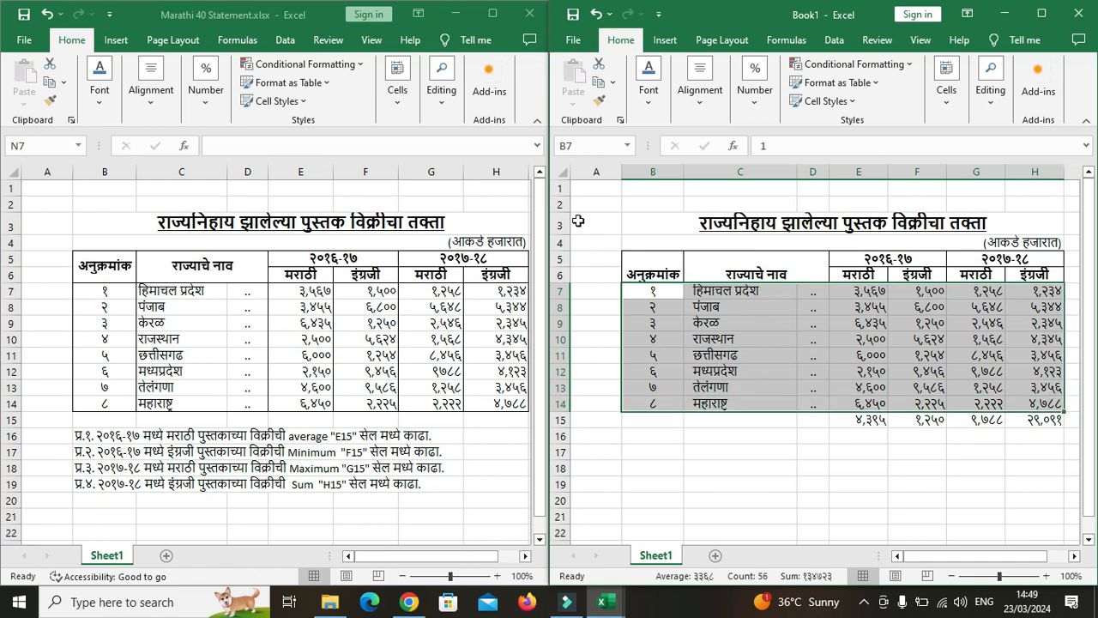
click(648, 108)
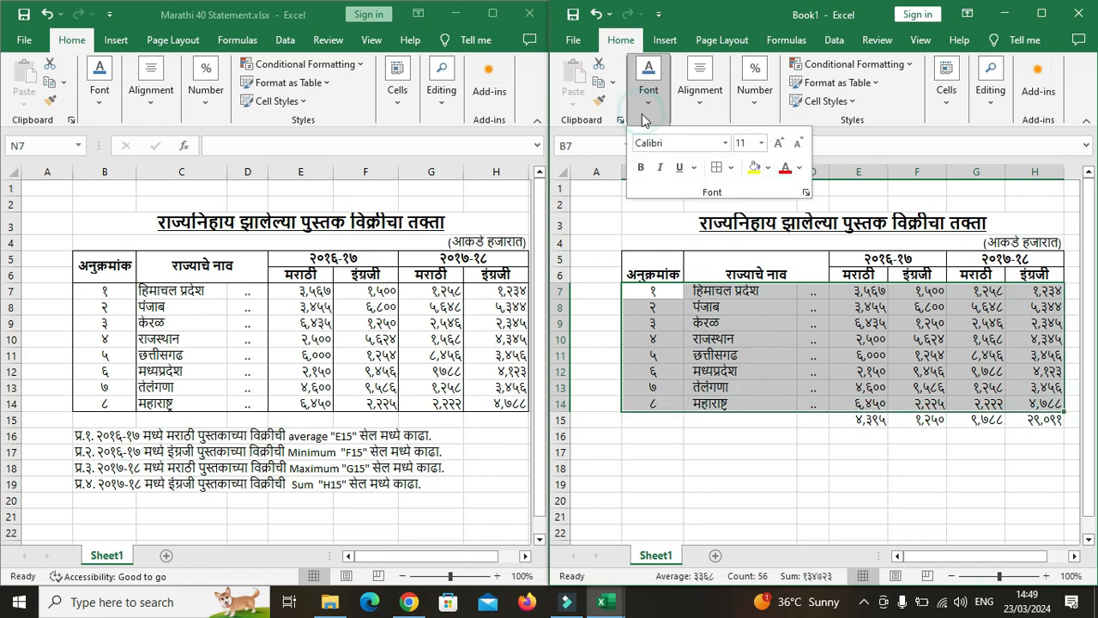
click(730, 169)
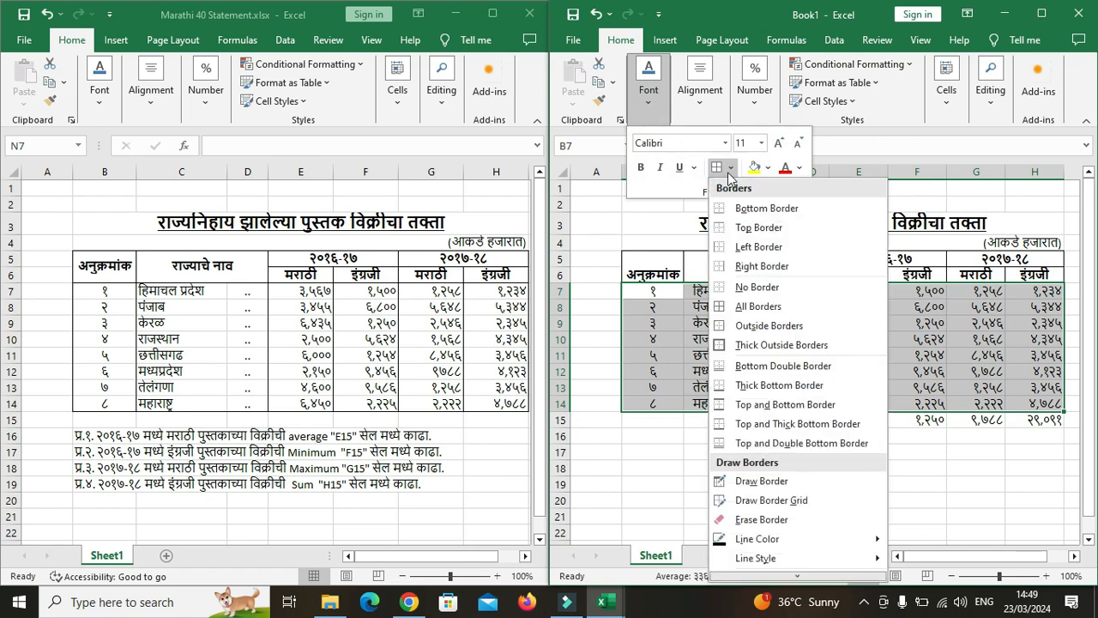
click(785, 327)
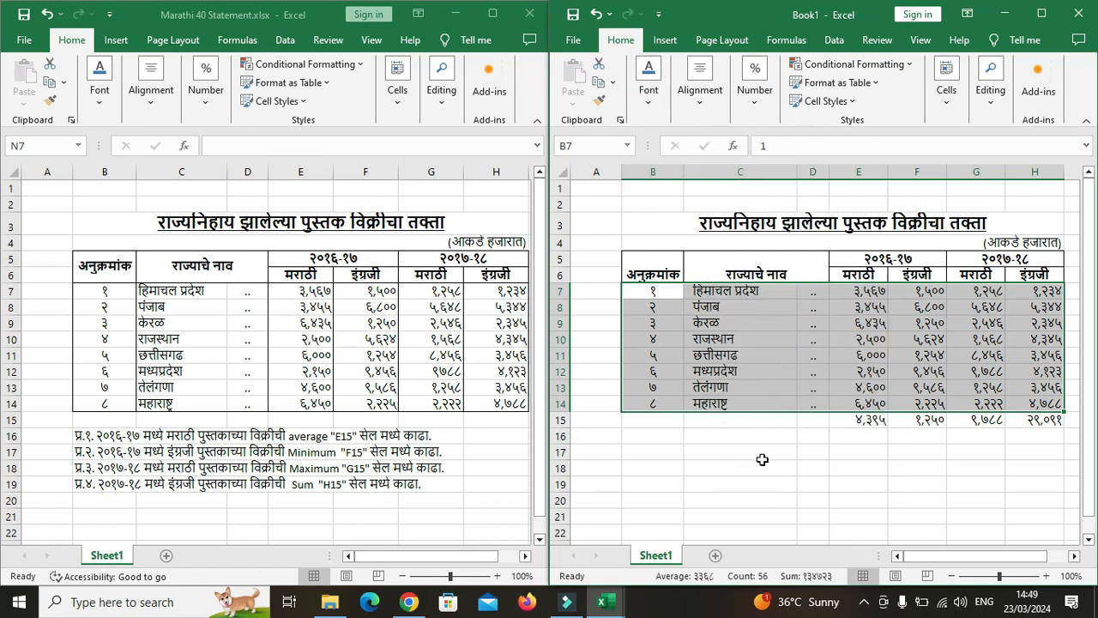
click(682, 470)
Add outside borders around the state names and double dots in C7:D14
drag(694, 291, 815, 403)
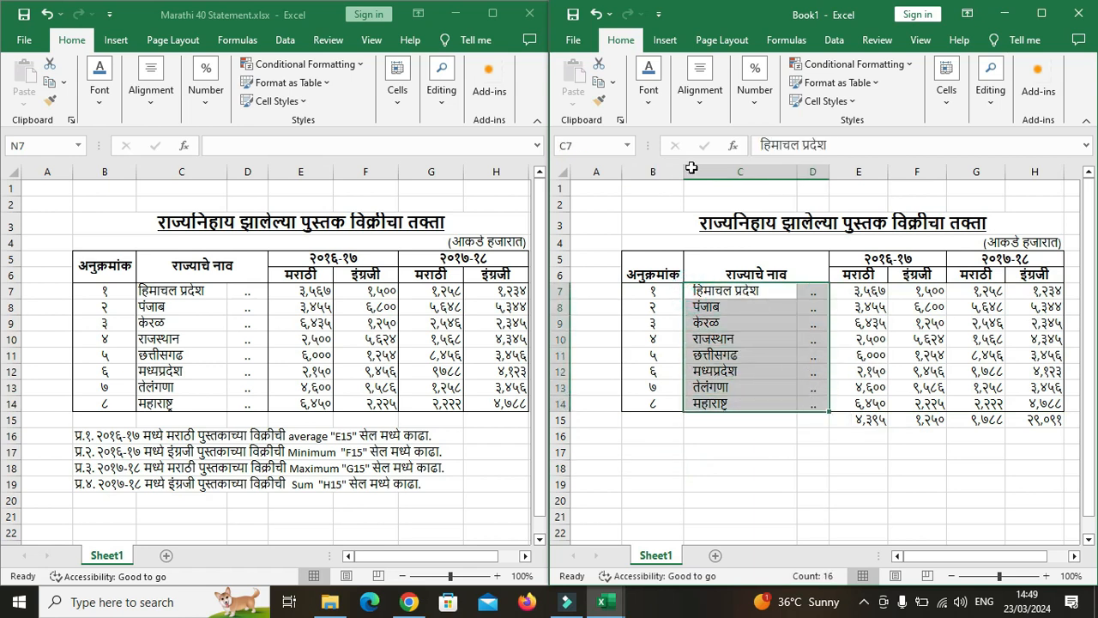
click(646, 94)
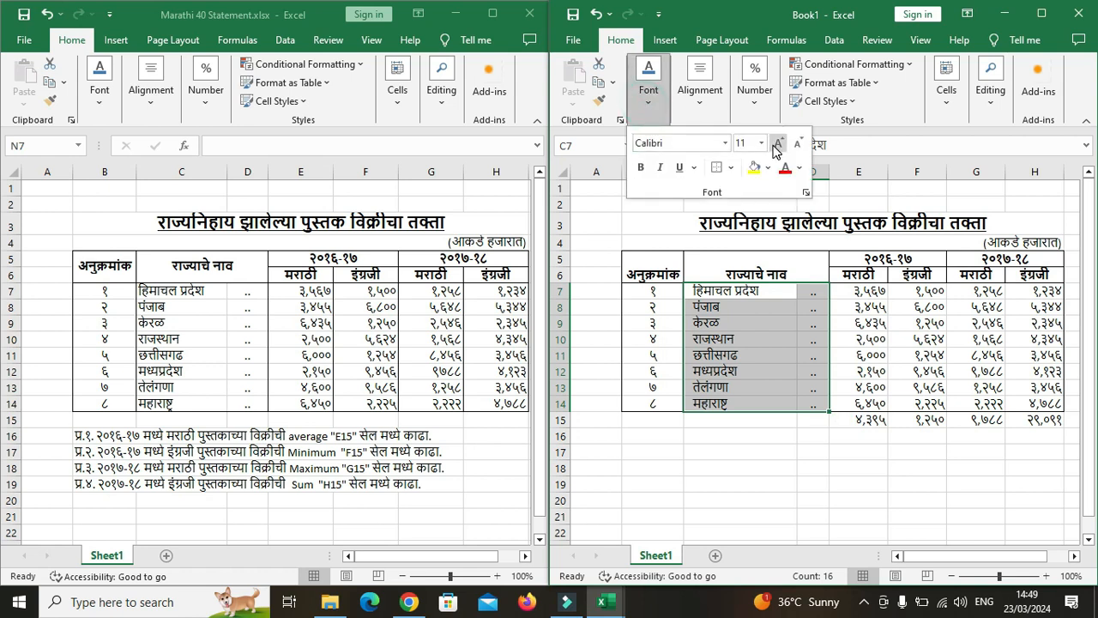
click(731, 169)
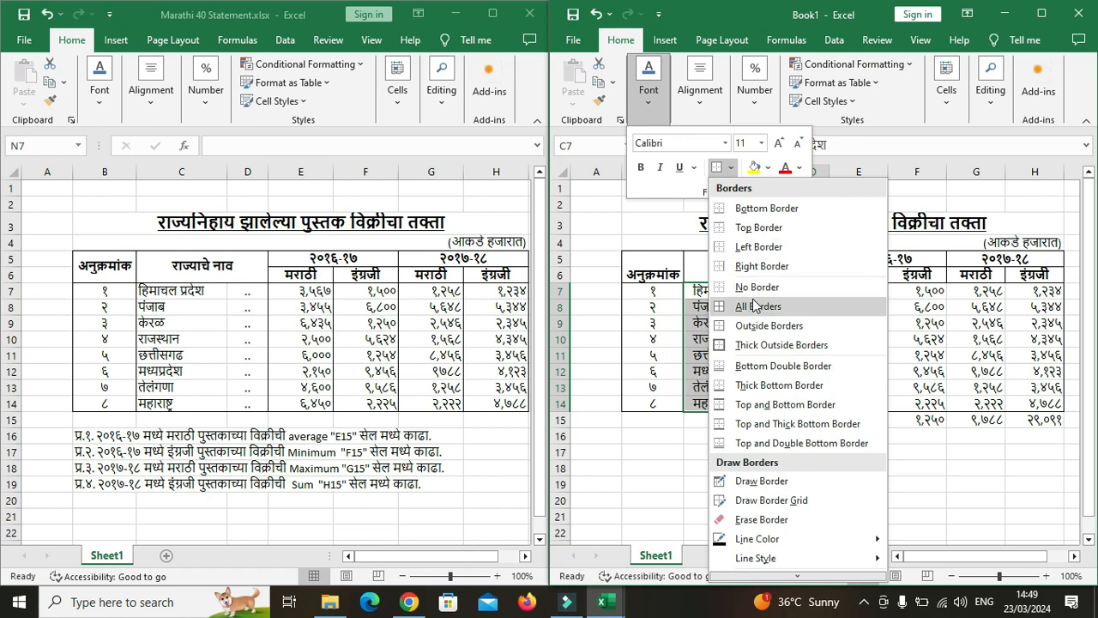
click(775, 326)
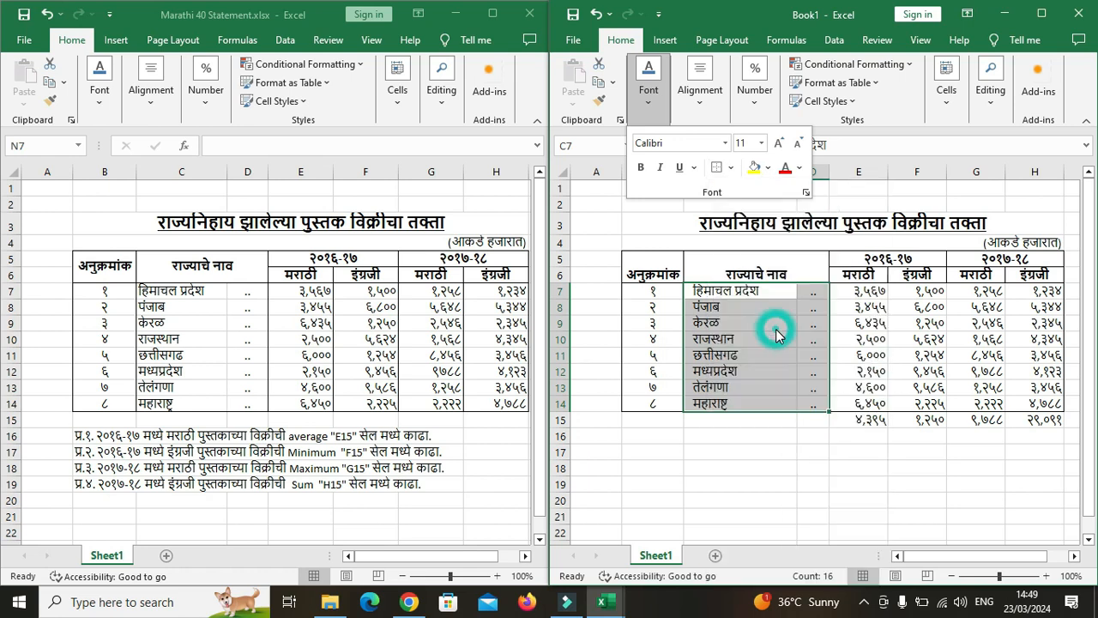
click(822, 484)
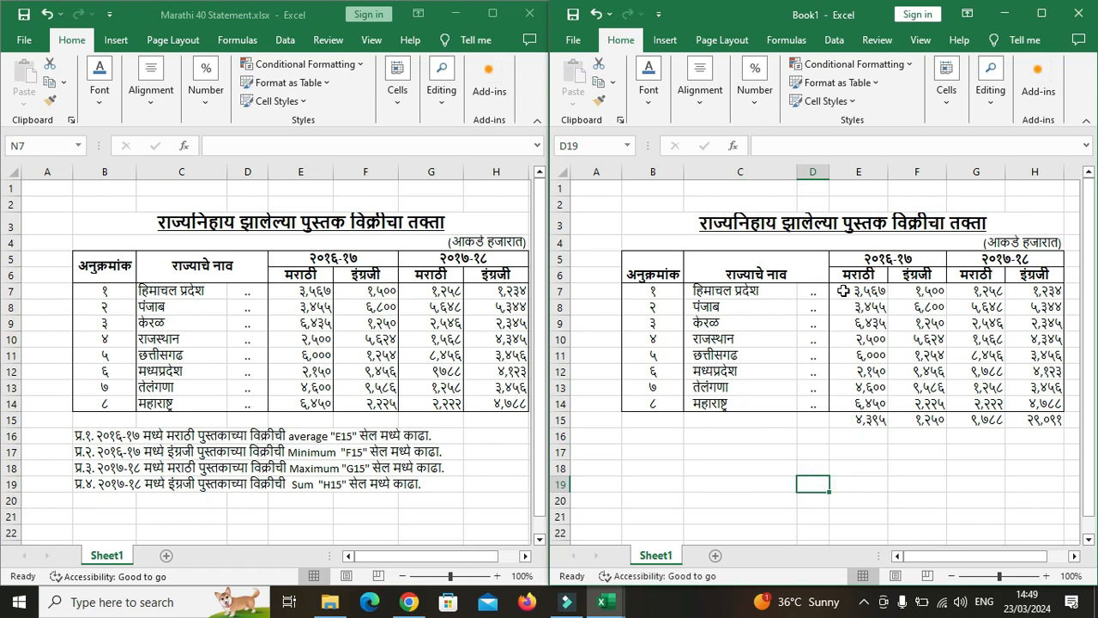
Add inner vertical border lines between the sales figure columns in E7:H14, leaving the rows without horizontal lines
drag(844, 291, 1029, 397)
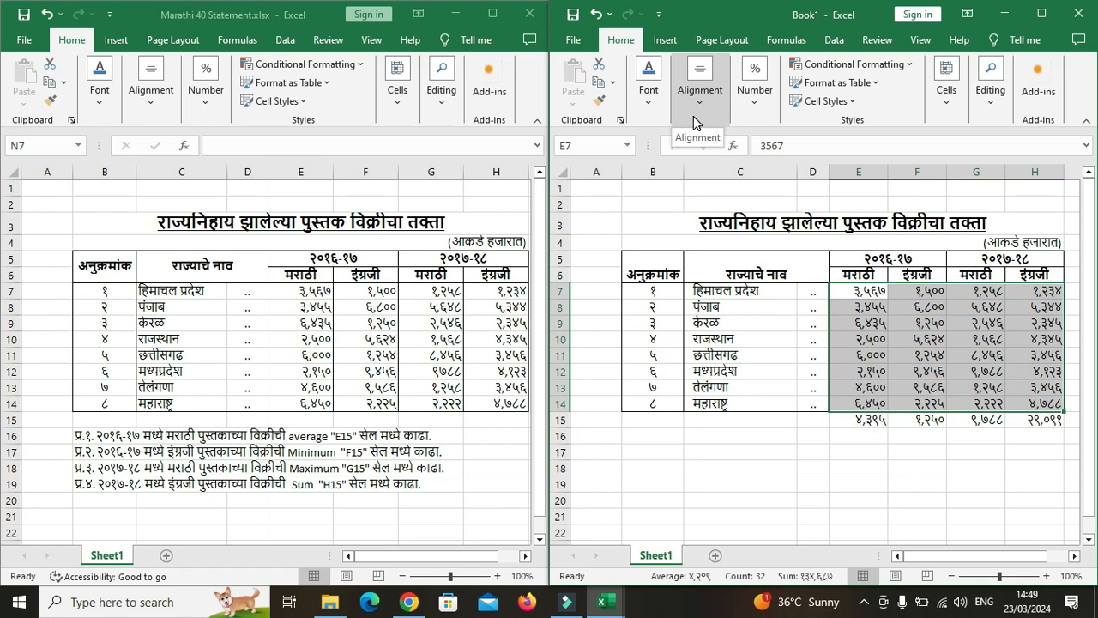
click(645, 102)
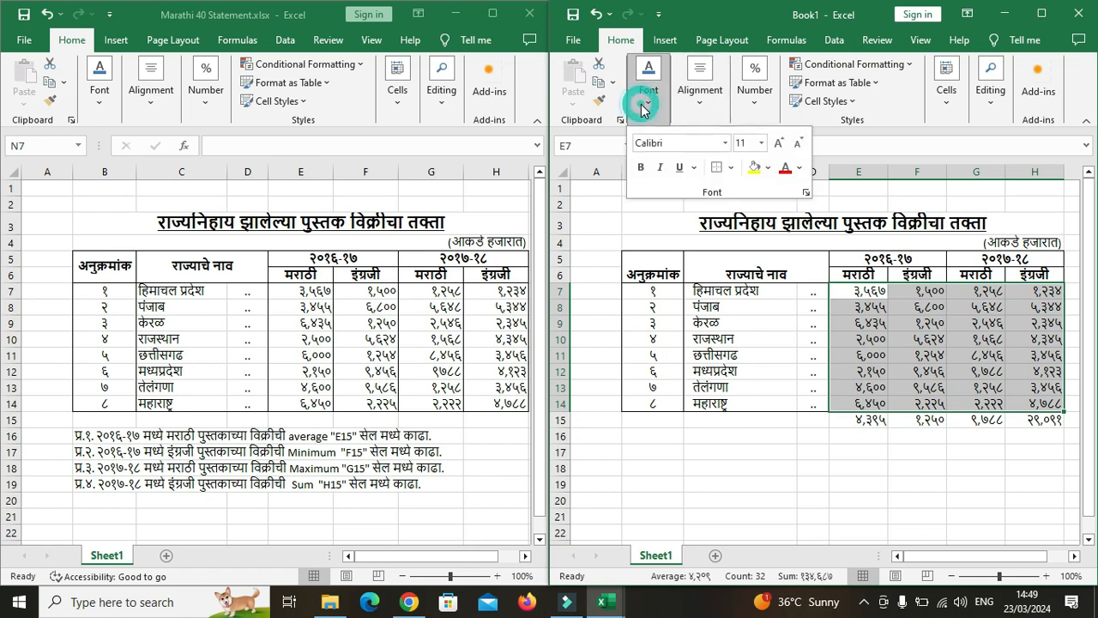
click(730, 167)
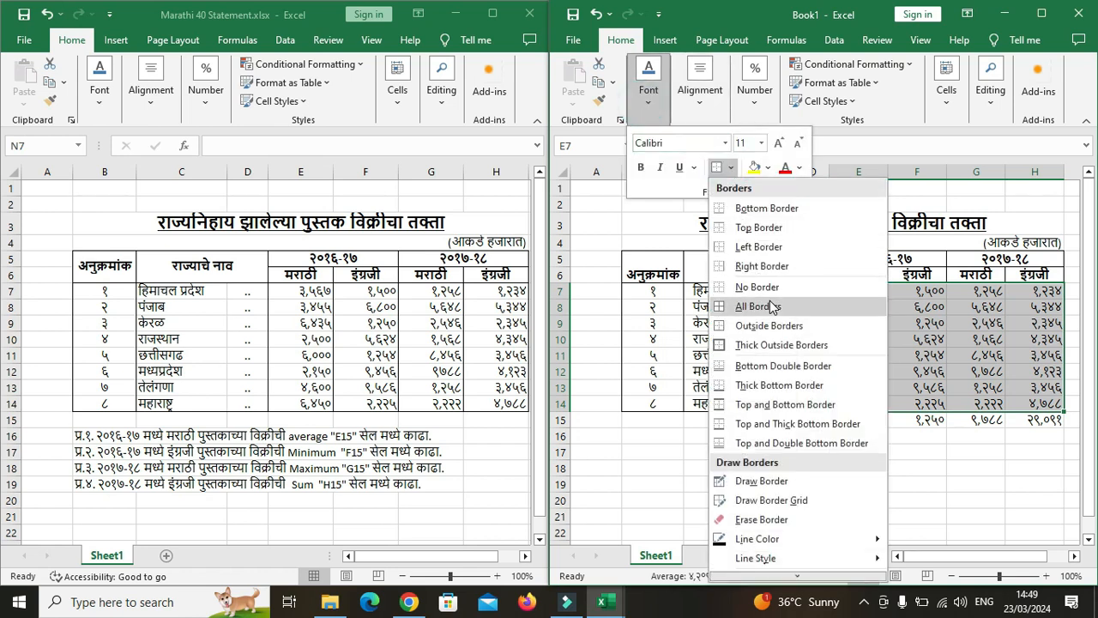
key(Down)
key(Down)
key(Down)
key(Down)
key(Down)
key(Down)
key(Down)
key(Down)
key(Down)
key(Down)
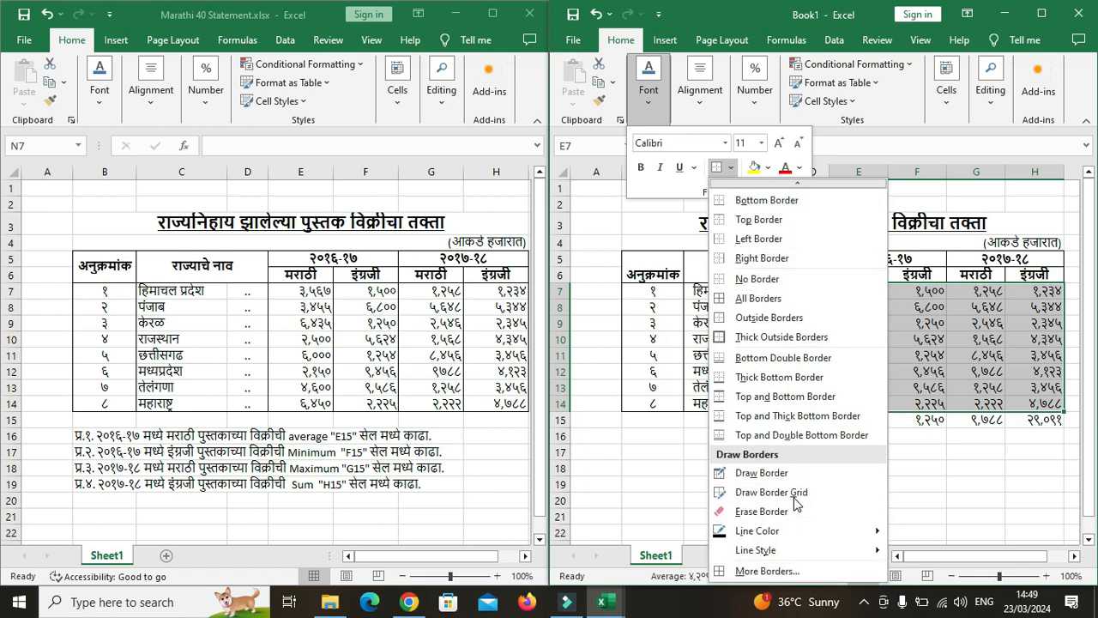
click(764, 572)
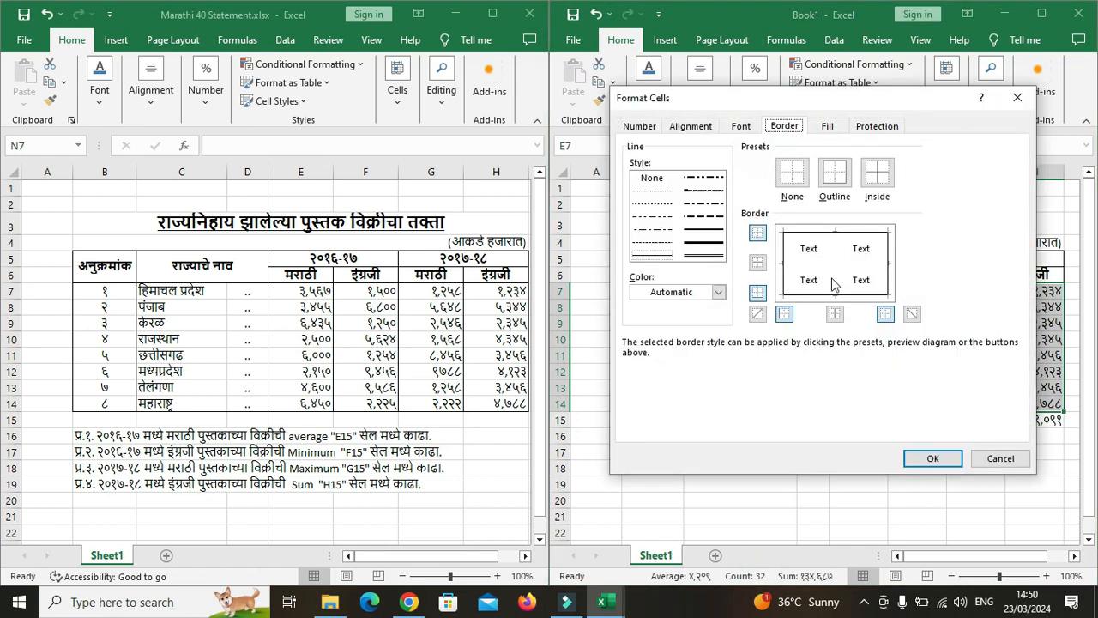
click(835, 313)
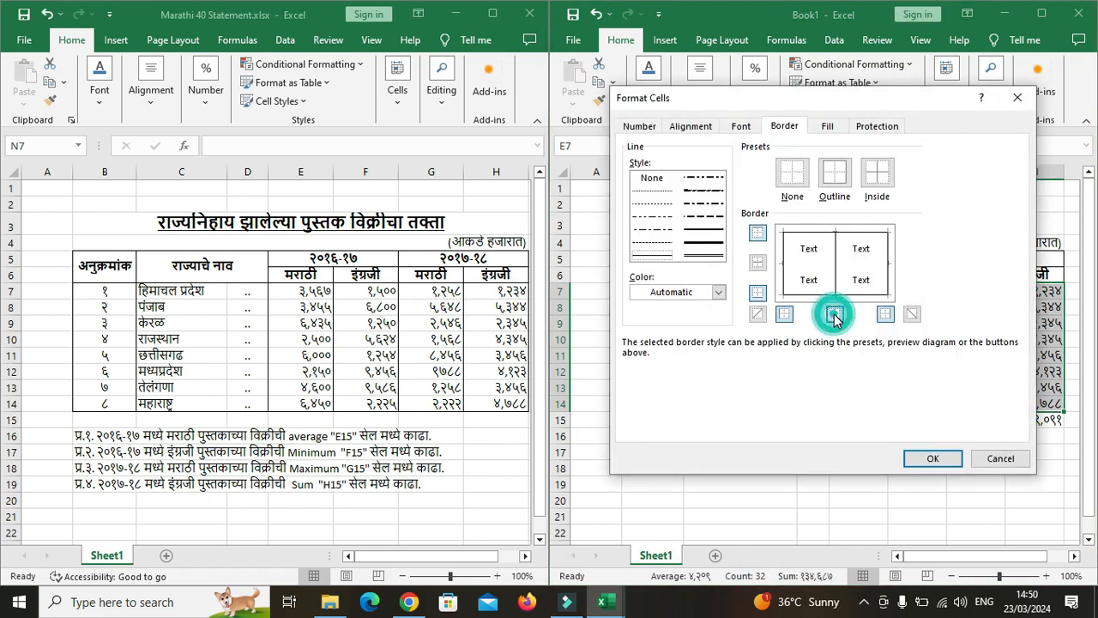
click(940, 462)
Apply borders around and between the calculated result cells E15:H15
drag(858, 419, 975, 420)
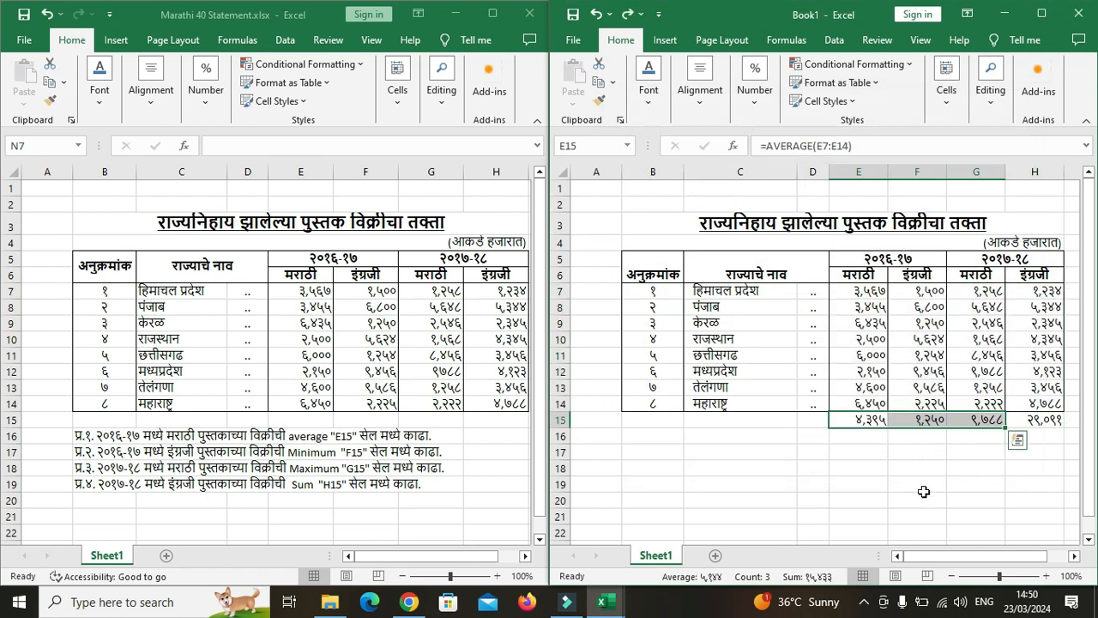
click(923, 492)
drag(845, 419, 1038, 420)
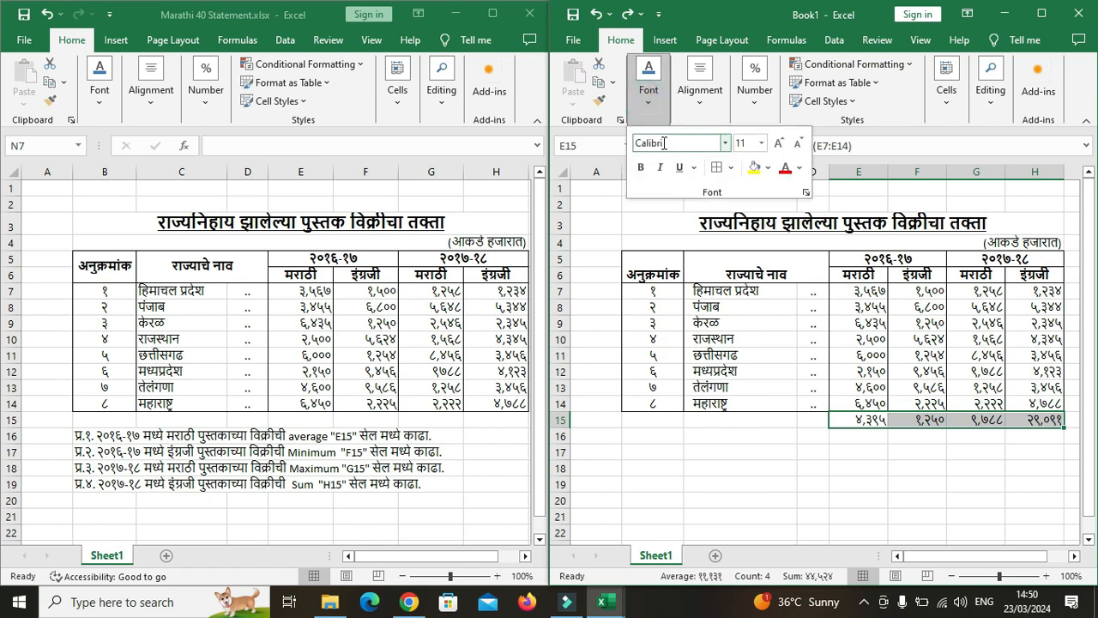
click(730, 168)
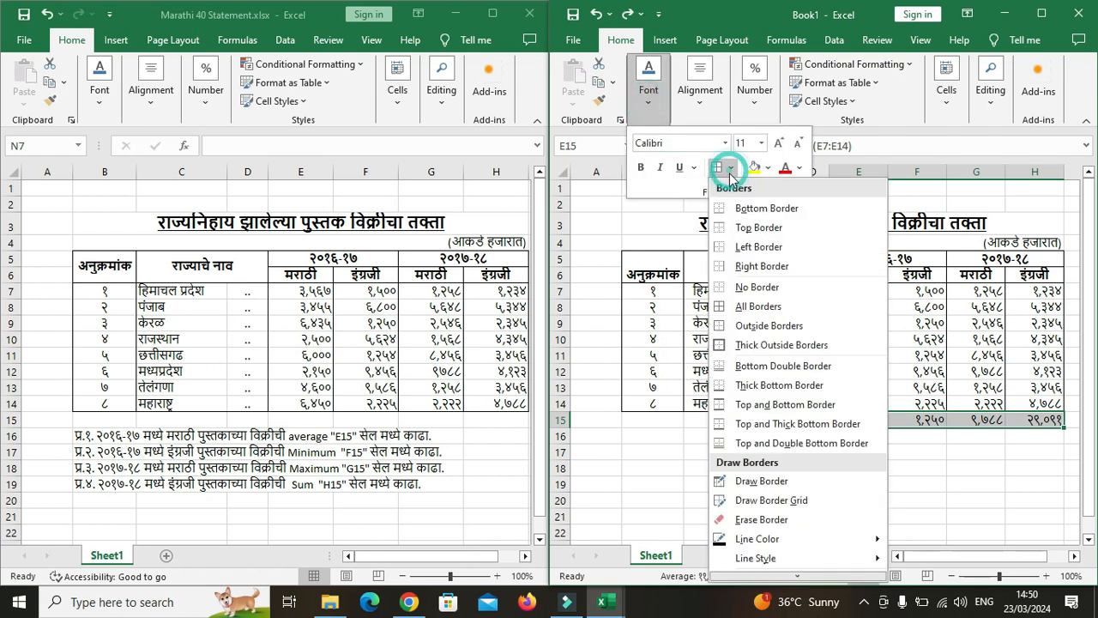
click(757, 288)
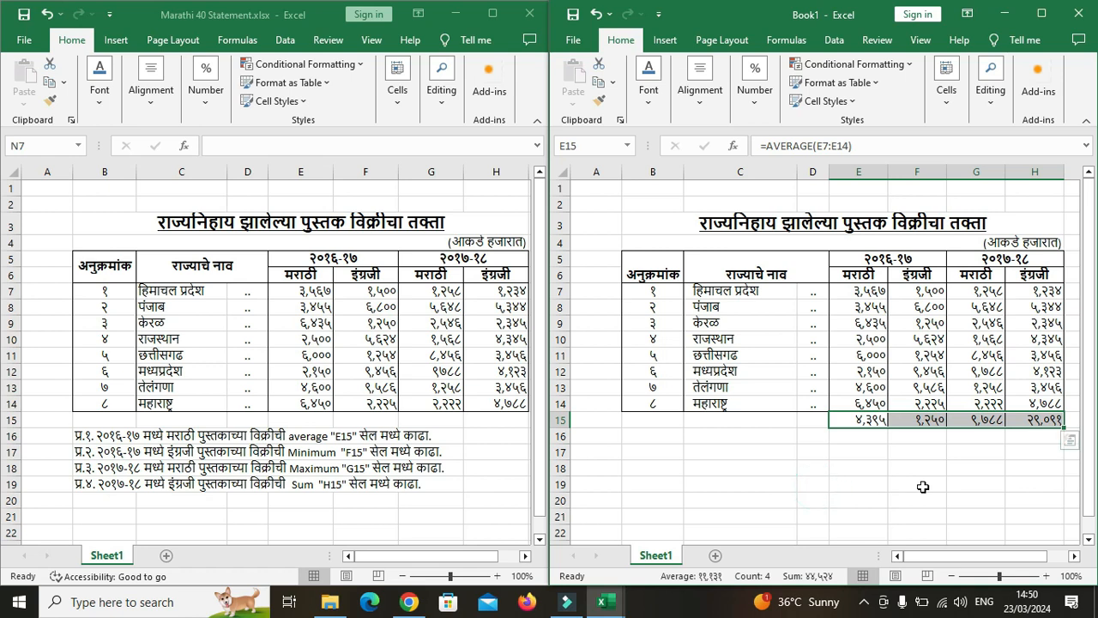
click(759, 481)
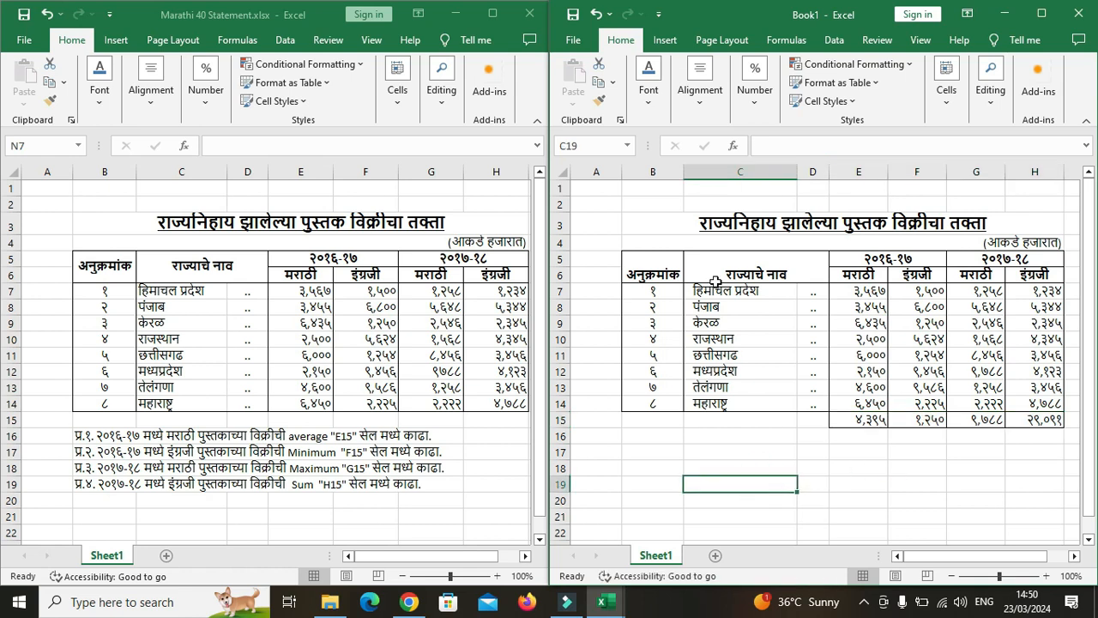
Set the row height of the whole statement, rows 3 to 15, to 25
click(645, 223)
key(ctrl+a)
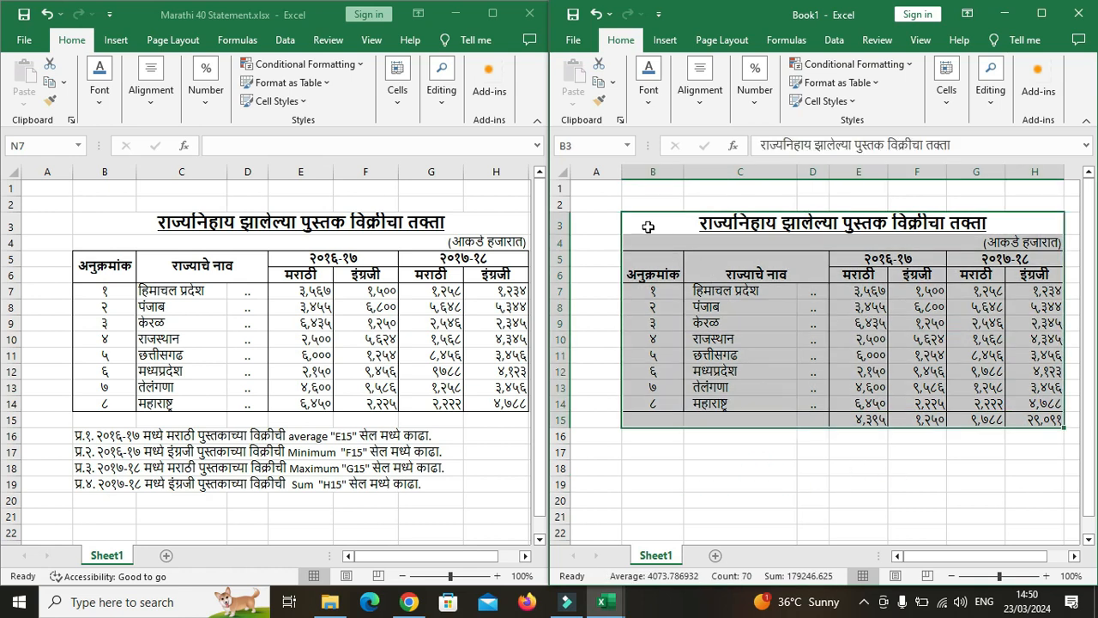
click(947, 94)
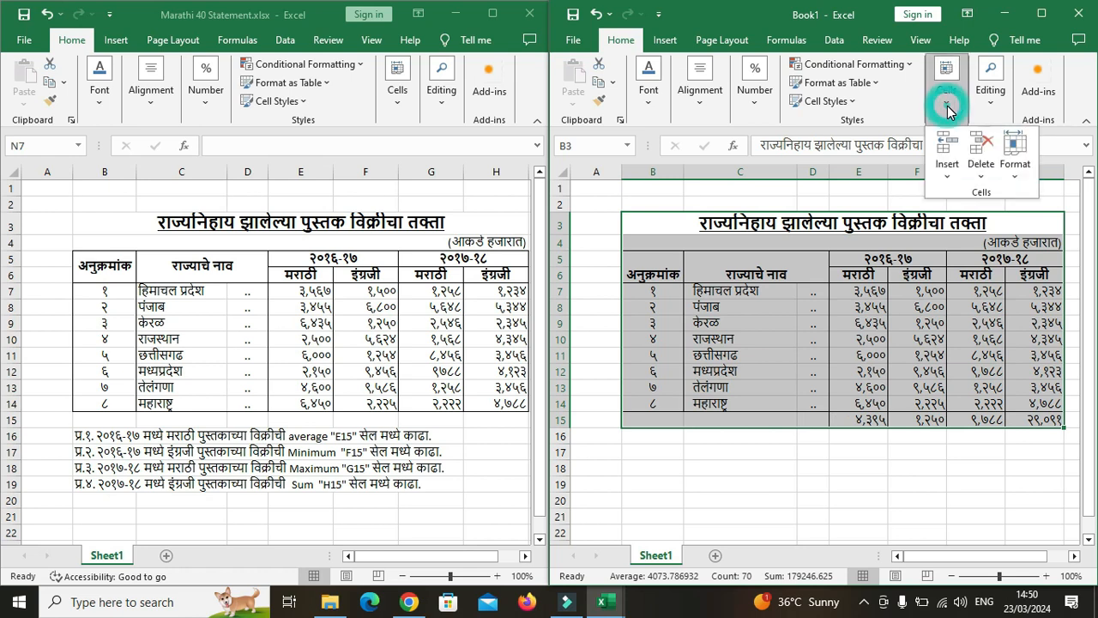
click(1015, 157)
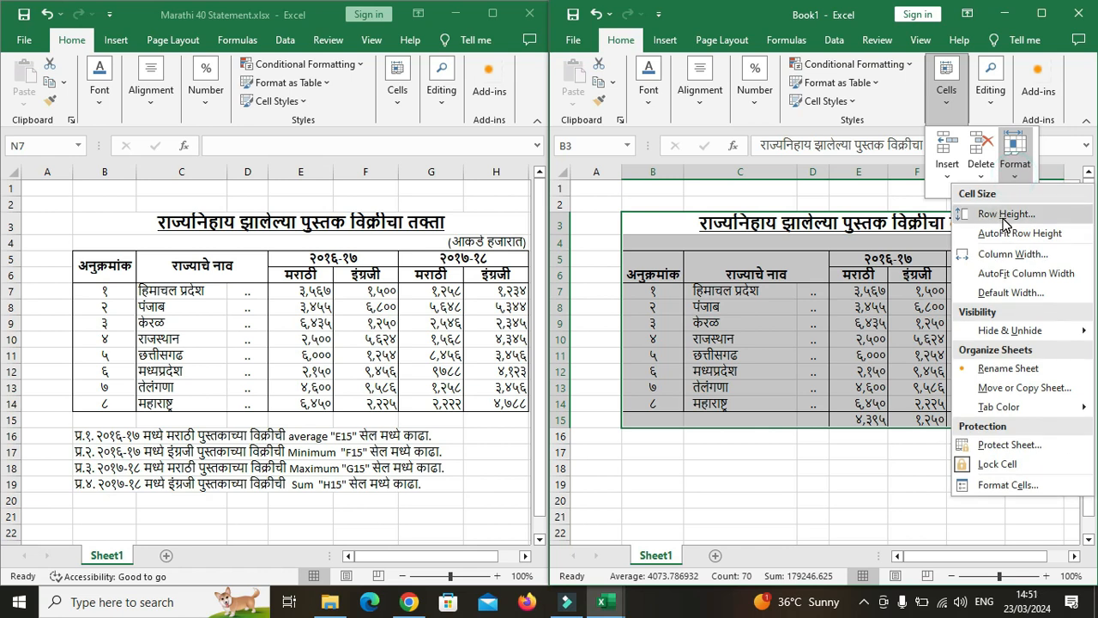
click(1004, 216)
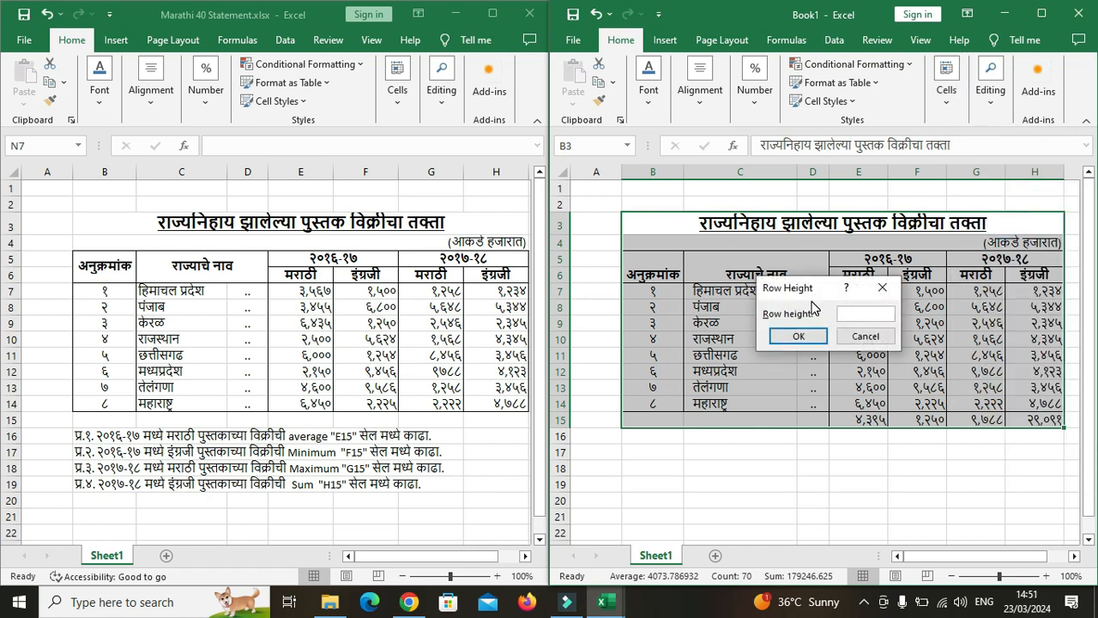
text(२५)
click(800, 336)
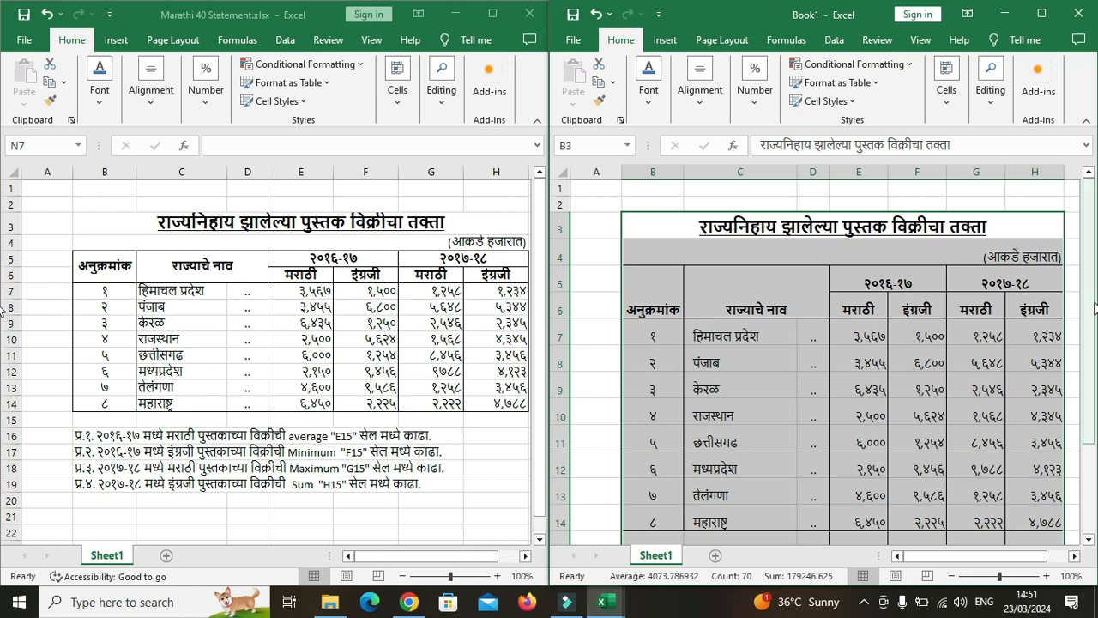
Align the contents of the whole statement B3:H15 vertically to the middle of their cells
scroll(1088, 301, down, 2)
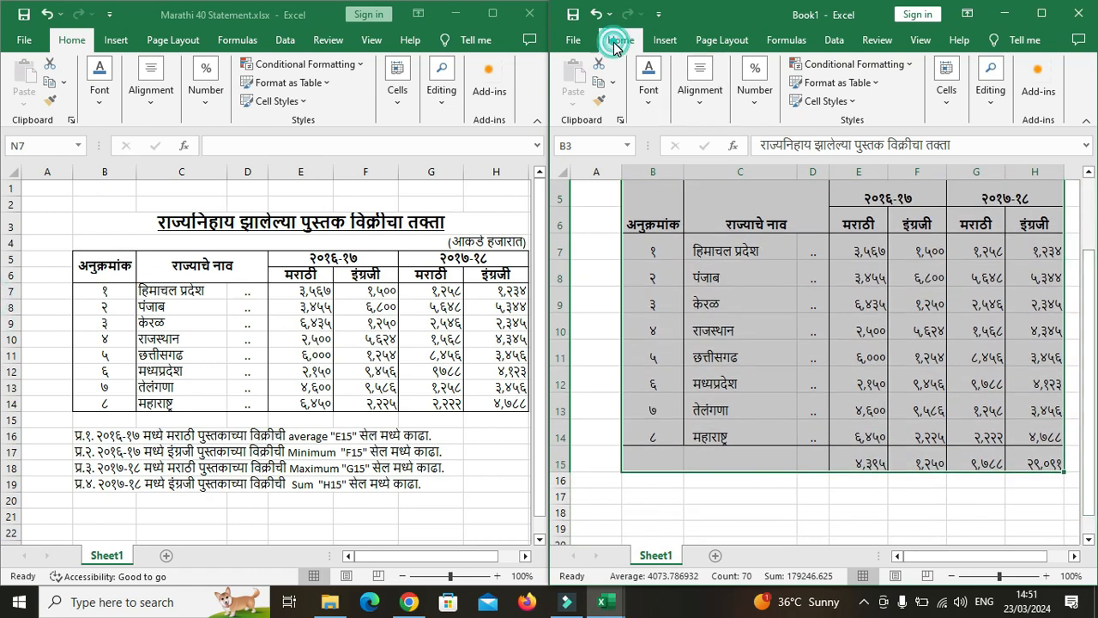
click(701, 108)
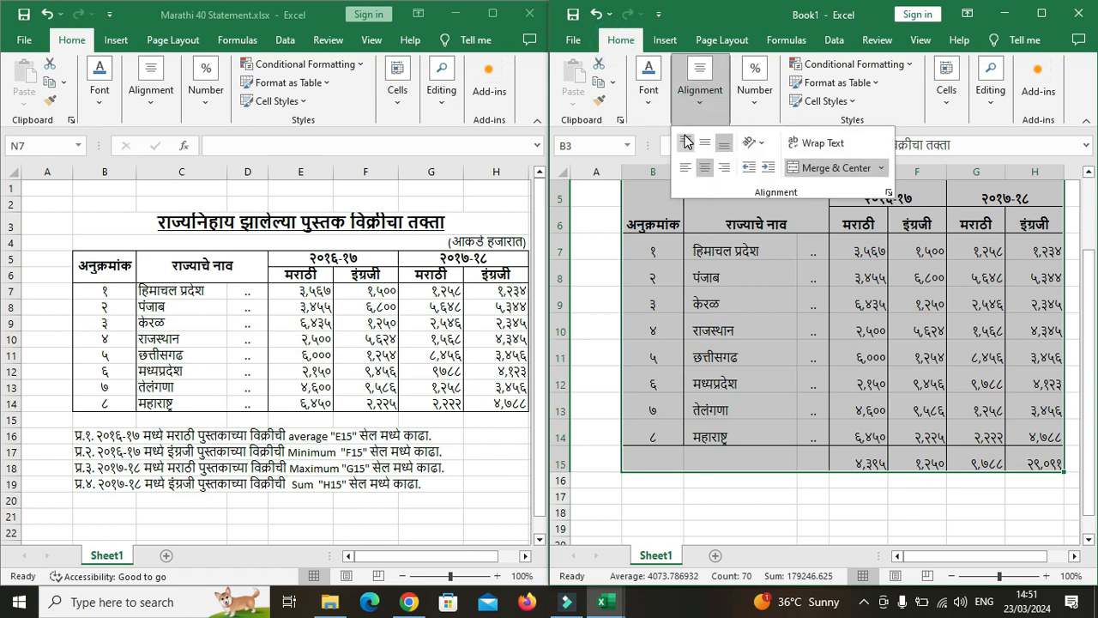
click(705, 143)
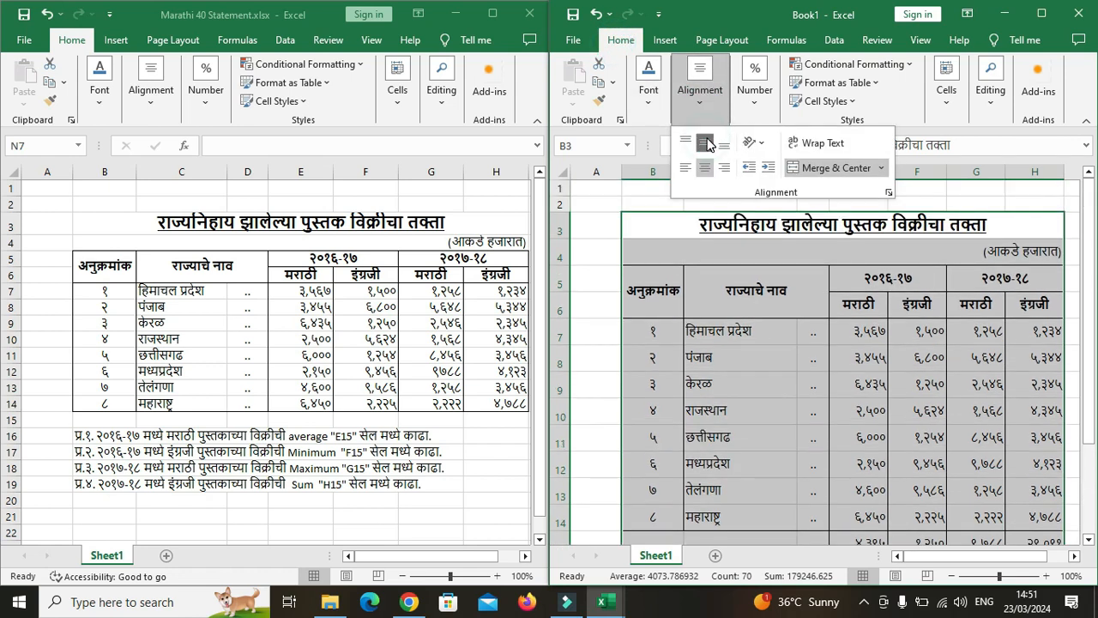
click(601, 290)
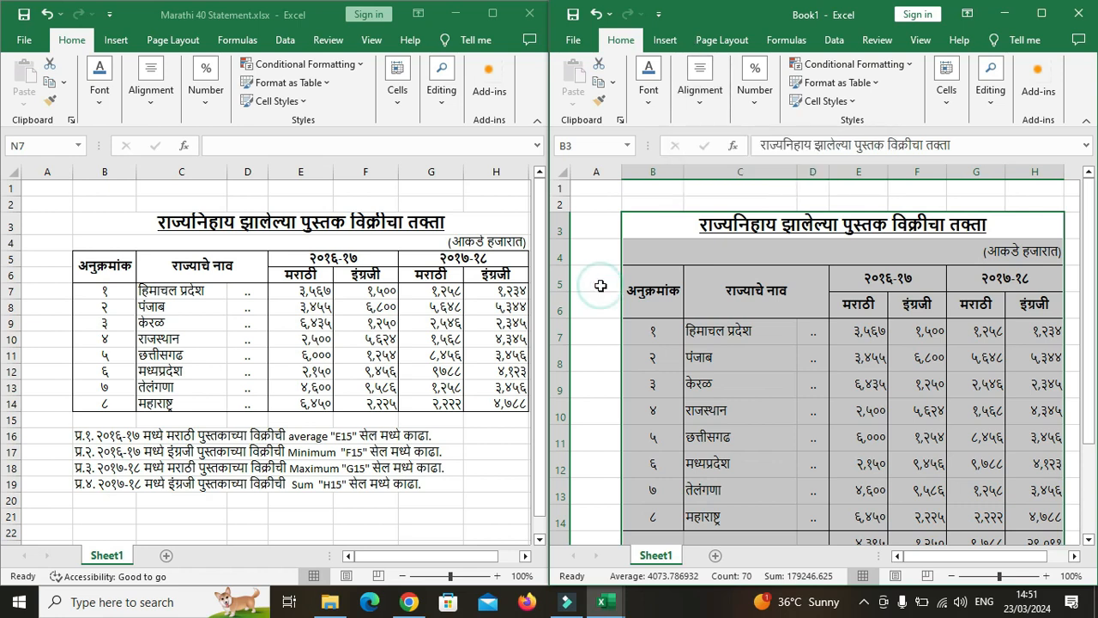
click(587, 294)
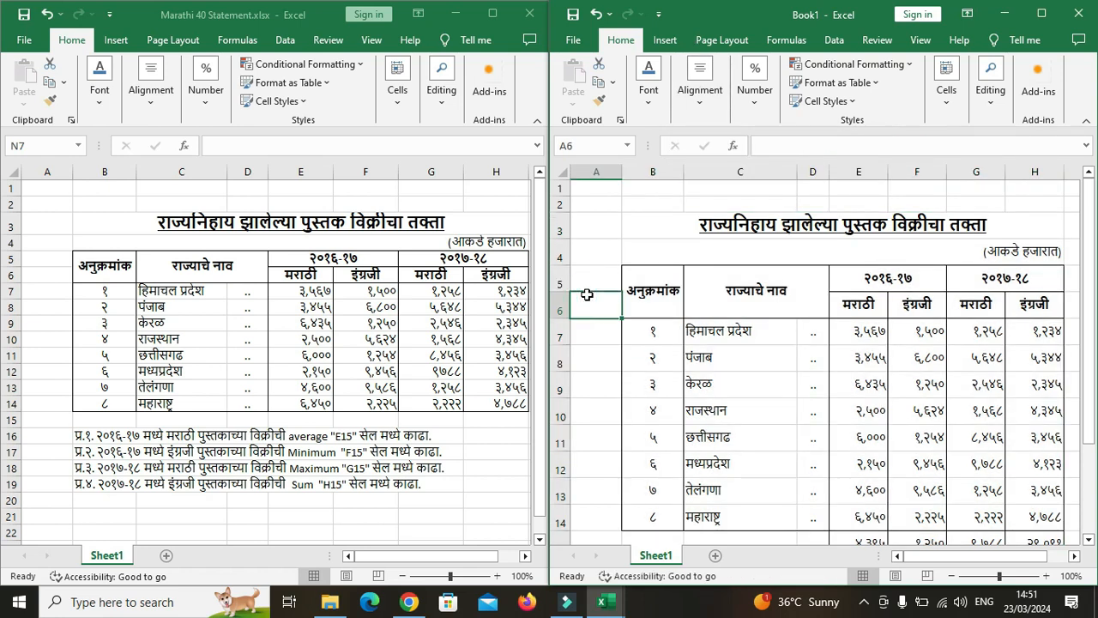
drag(1092, 226, 1092, 284)
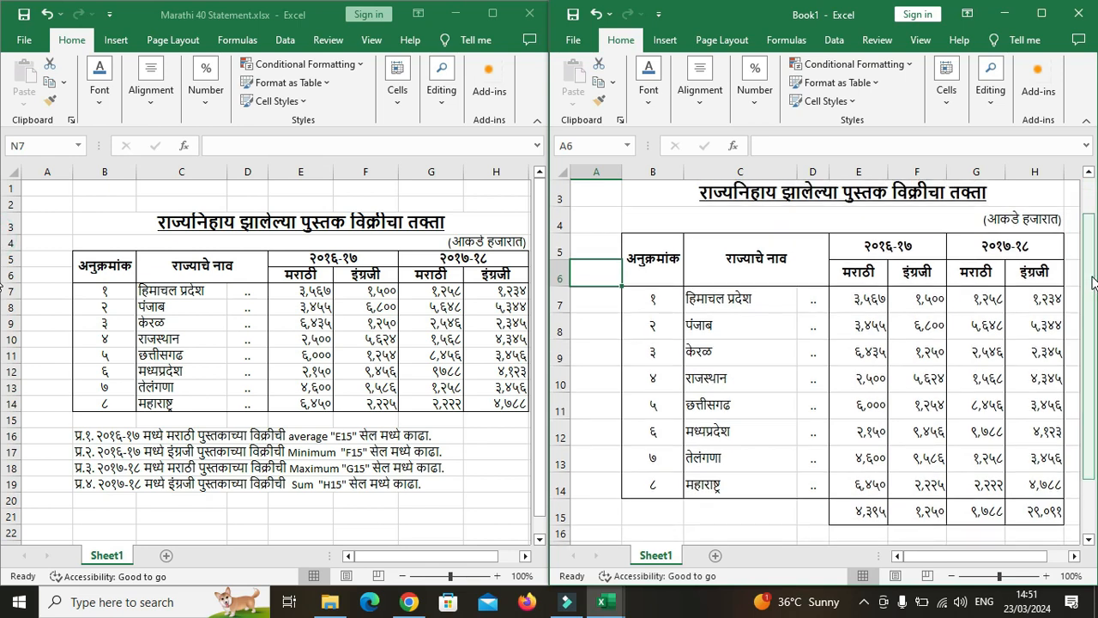